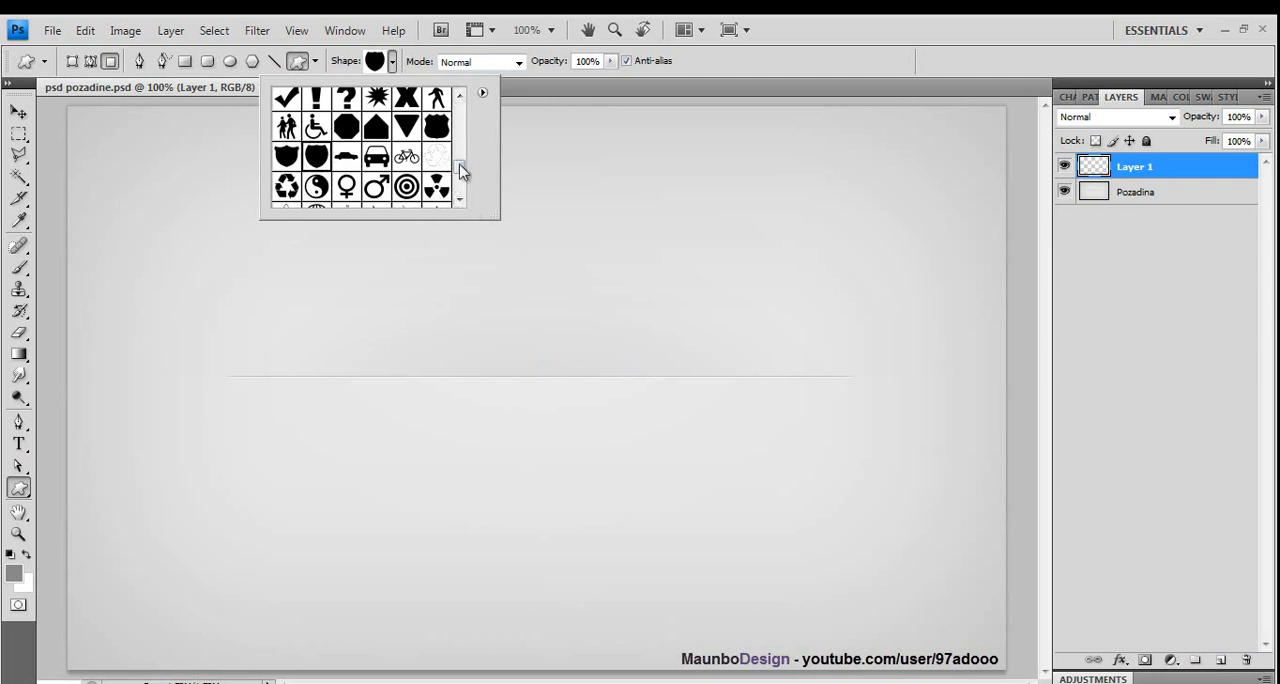
- Draw a grey shield custom shape on Layer 1 and move it to the centre of the canvas
{"action": "mouse_move", "coordinate": [461, 172]}
{"action": "left_mouse_down"}
{"action": "mouse_move", "coordinate": [463, 100]}
{"action": "mouse_move", "coordinate": [466, 171]}
{"action": "left_mouse_up"}
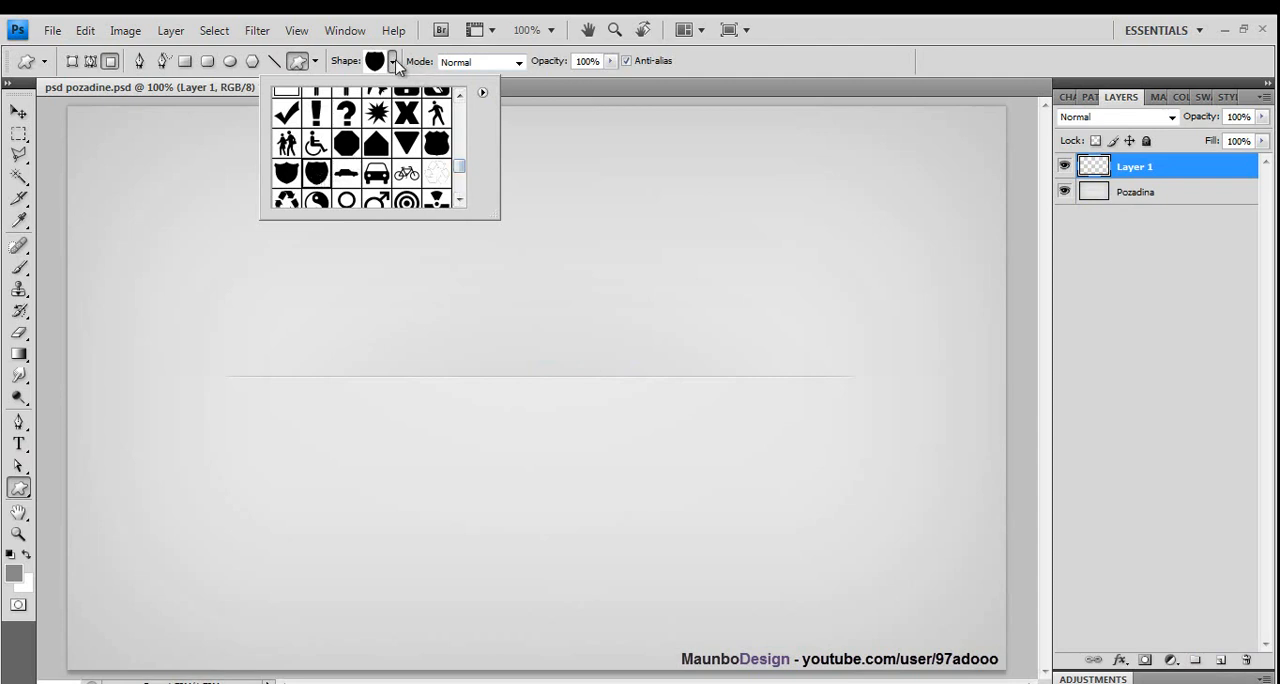
{"action": "left_click", "coordinate": [395, 65]}
{"action": "left_click_drag", "start_coordinate": [368, 206], "coordinate": [603, 471]}
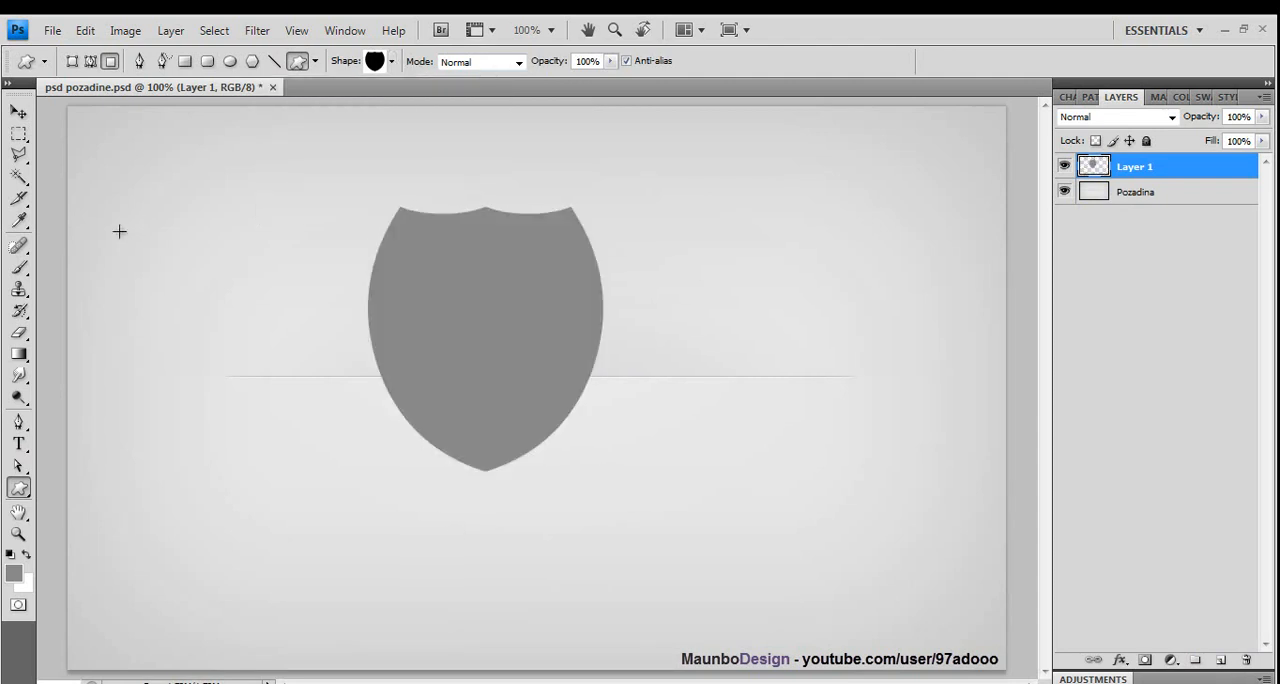
{"action": "left_click", "coordinate": [19, 111]}
{"action": "left_click_drag", "start_coordinate": [449, 349], "coordinate": [488, 363]}
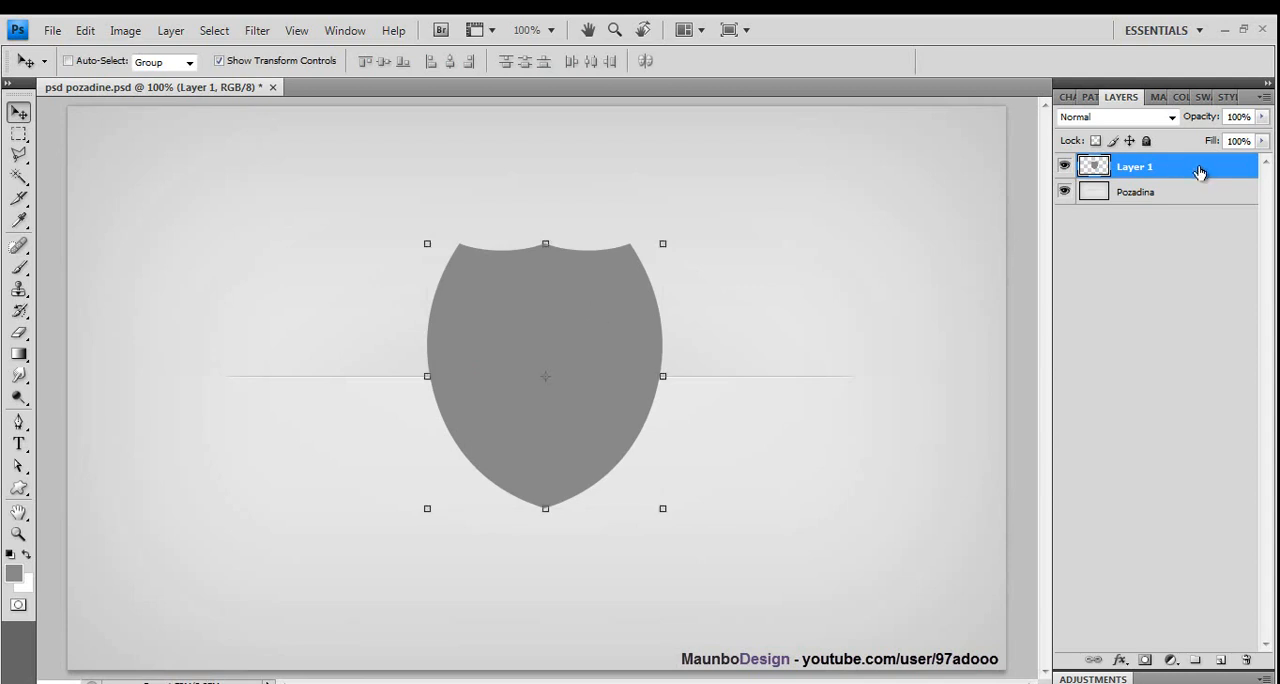
- Duplicate Layer 1 and hide the copy
{"action": "left_click_drag", "start_coordinate": [1199, 172], "coordinate": [1221, 660]}
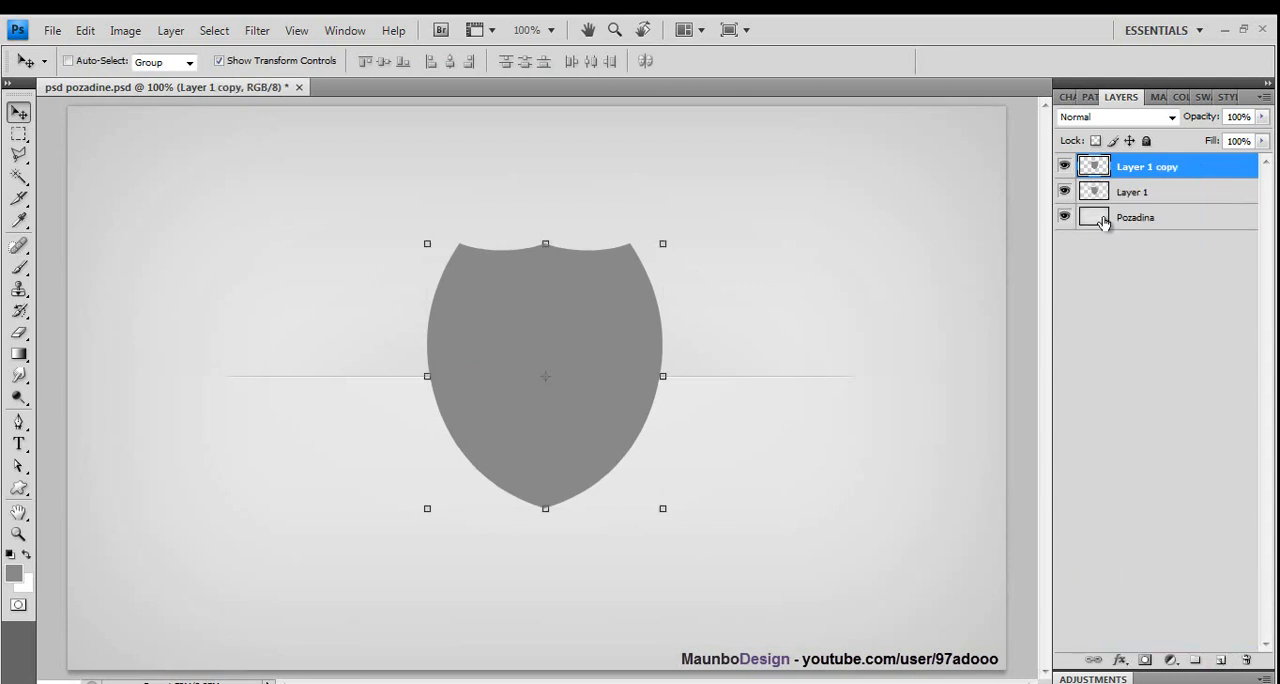
{"action": "left_click", "coordinate": [1064, 166]}
- Add an outside stroke to the shield on Layer 1
{"action": "double_click", "coordinate": [1191, 200]}
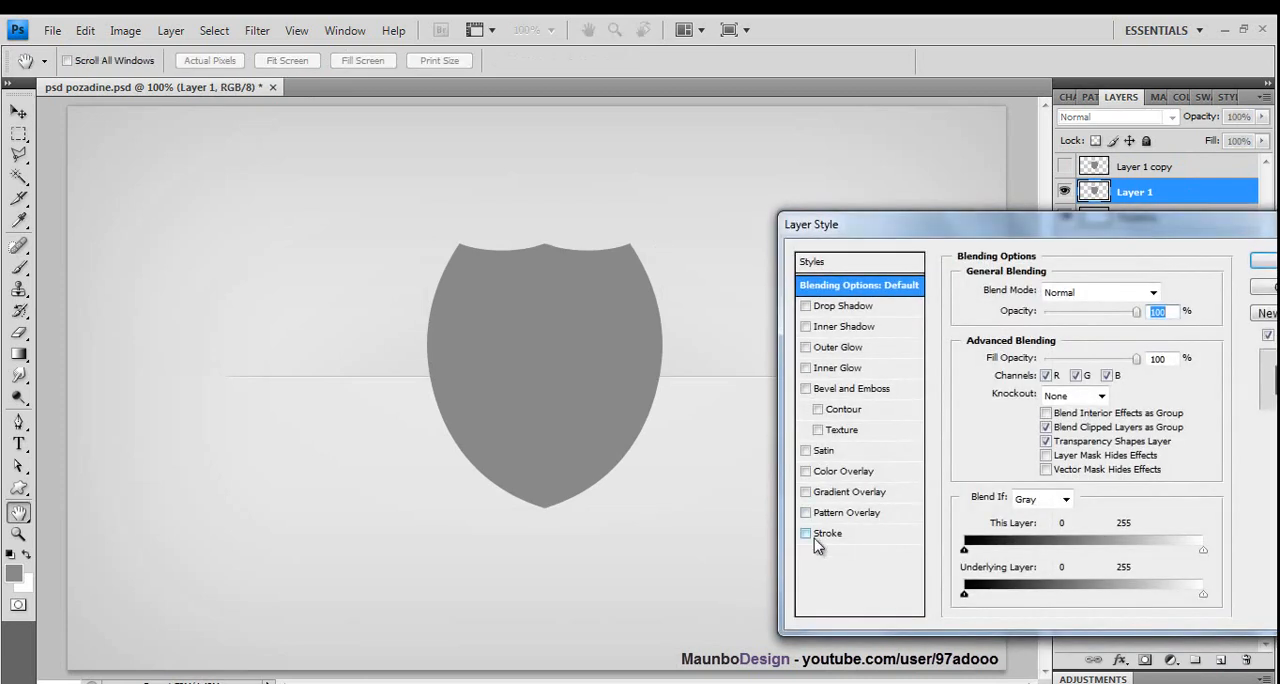
{"action": "left_click", "coordinate": [820, 538]}
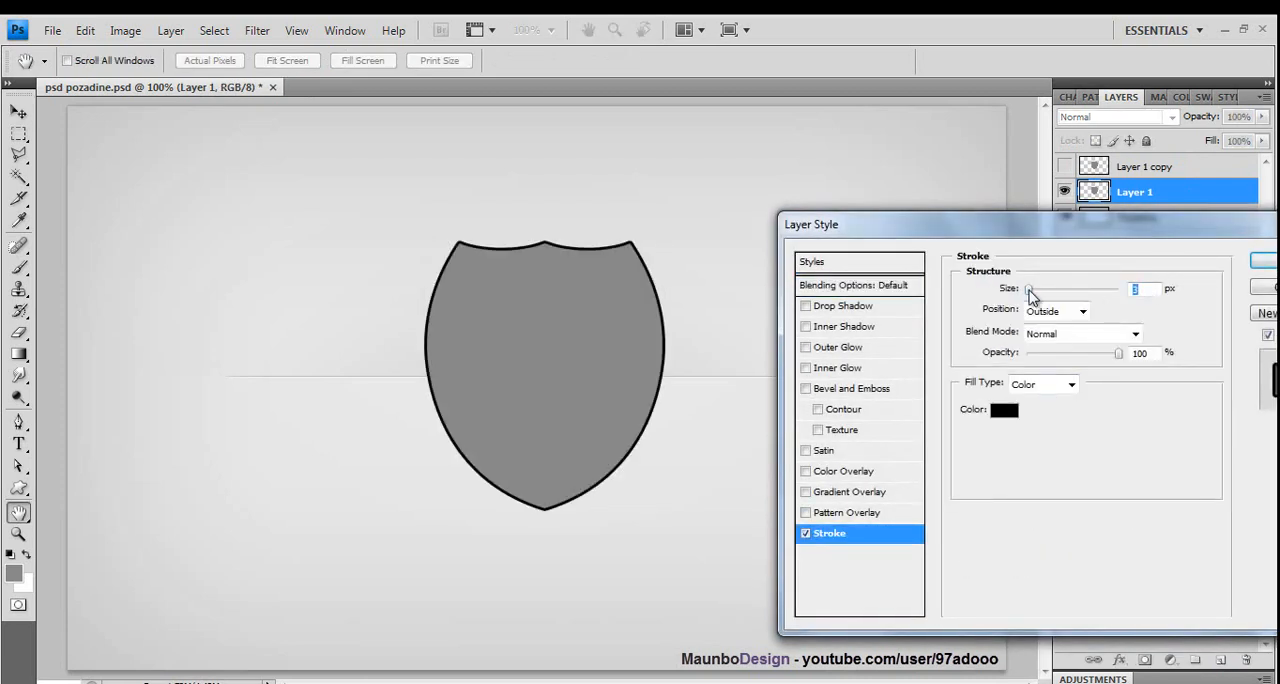
{"action": "left_click", "coordinate": [1264, 264]}
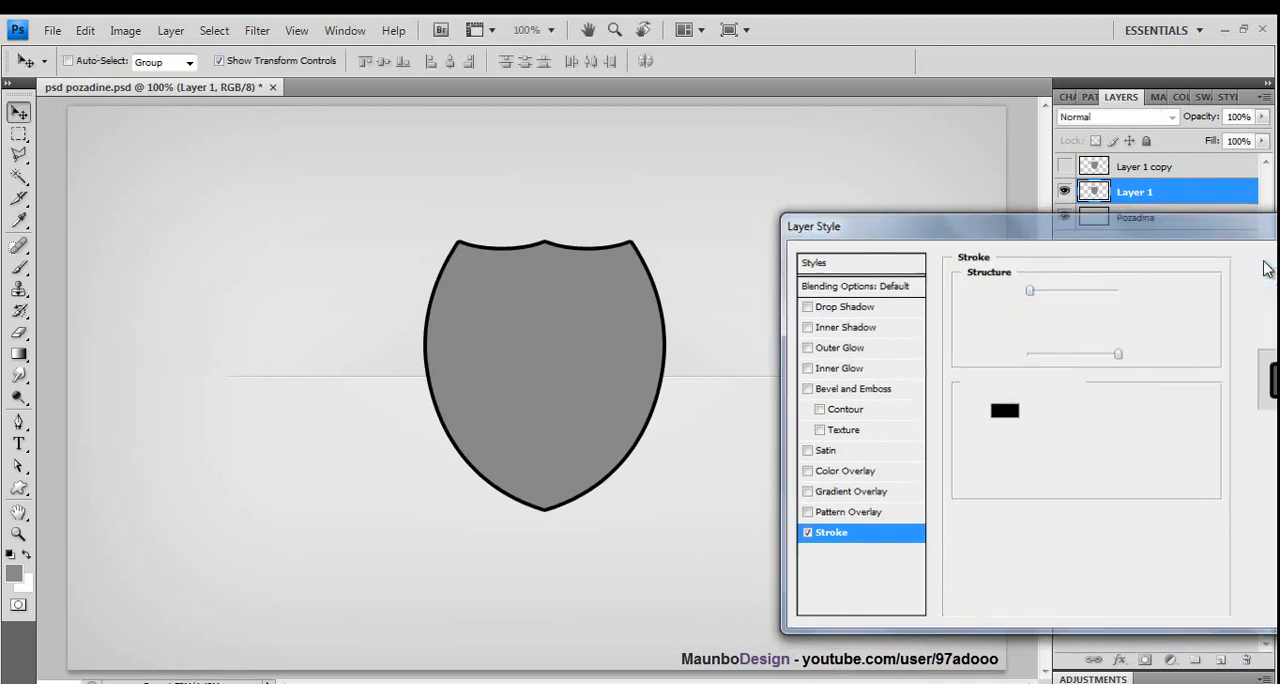
- Match Layer 1's stroke colour to the shield's grey (888888) and convert the layer to a smart object
{"action": "right_click", "coordinate": [1146, 188]}
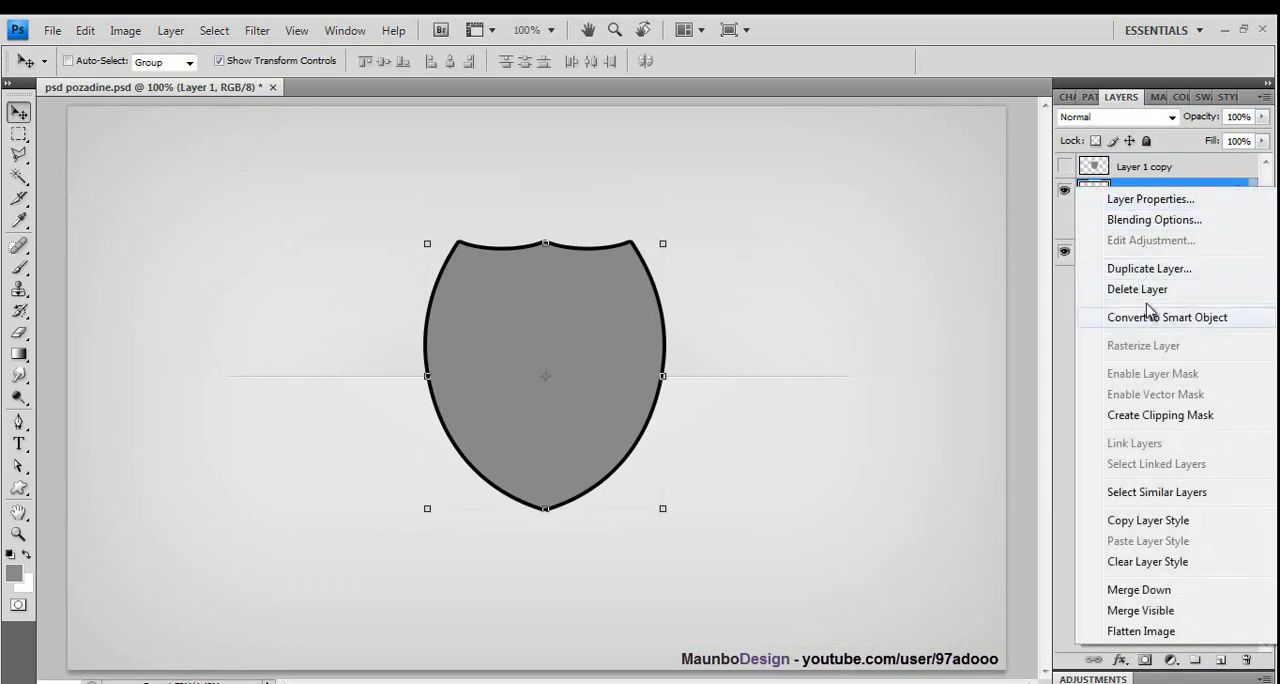
{"action": "left_click", "coordinate": [1168, 191]}
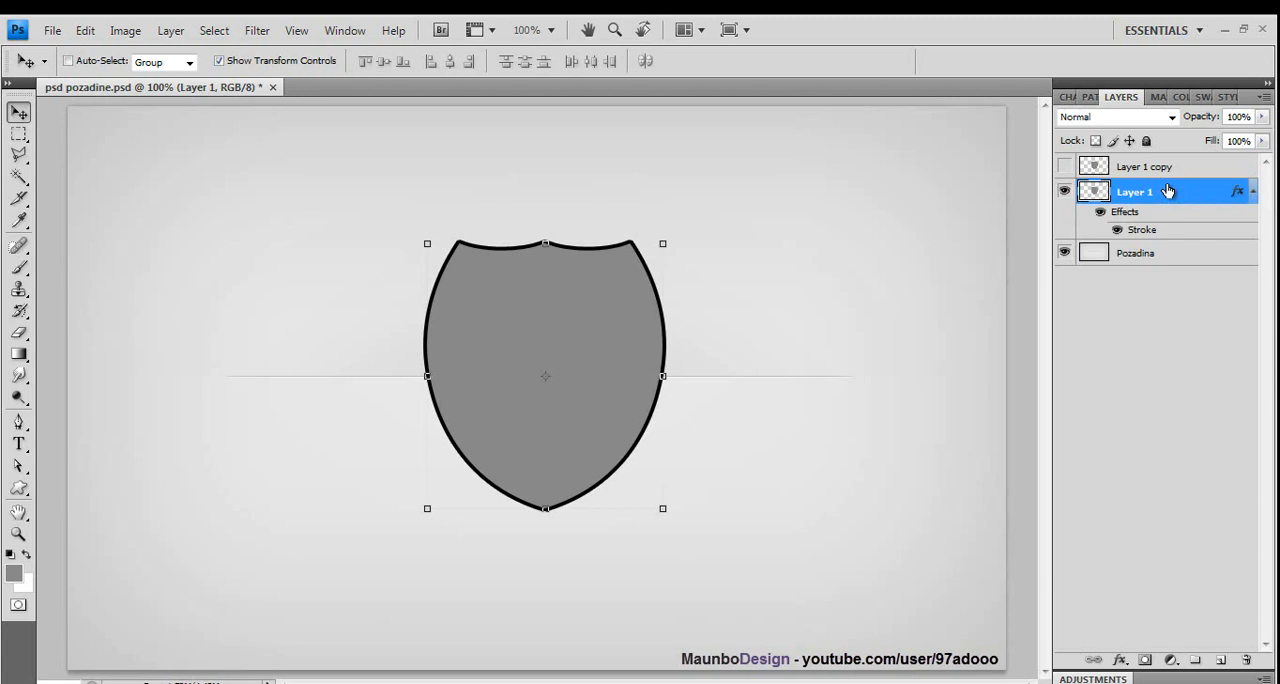
{"action": "double_click", "coordinate": [1168, 191]}
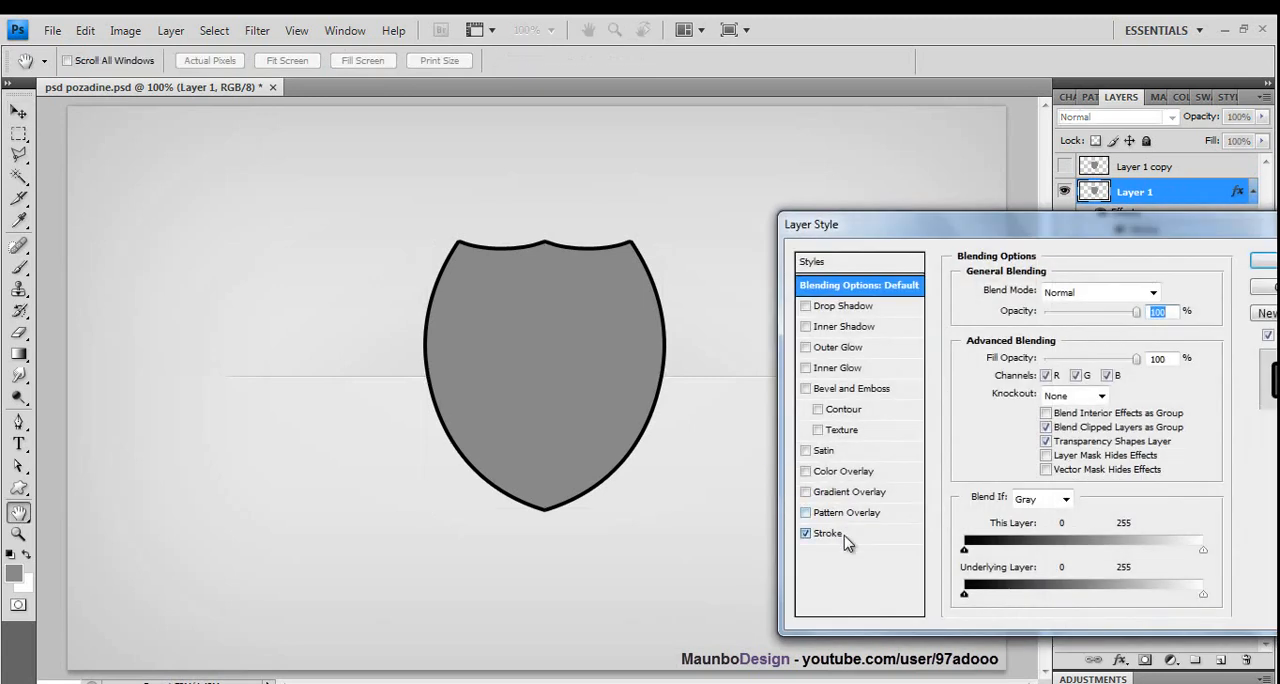
{"action": "left_click", "coordinate": [840, 534]}
{"action": "left_click", "coordinate": [1003, 411]}
{"action": "left_click", "coordinate": [543, 286]}
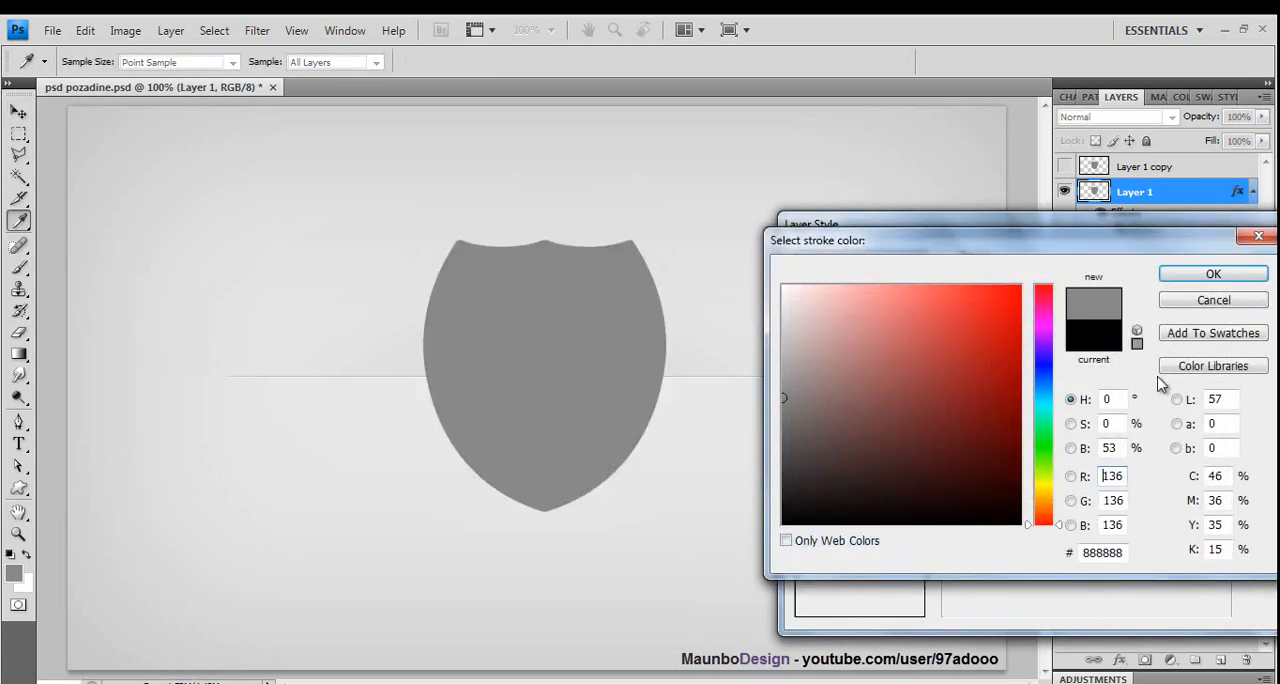
{"action": "left_click", "coordinate": [1237, 276]}
{"action": "left_click", "coordinate": [1260, 266]}
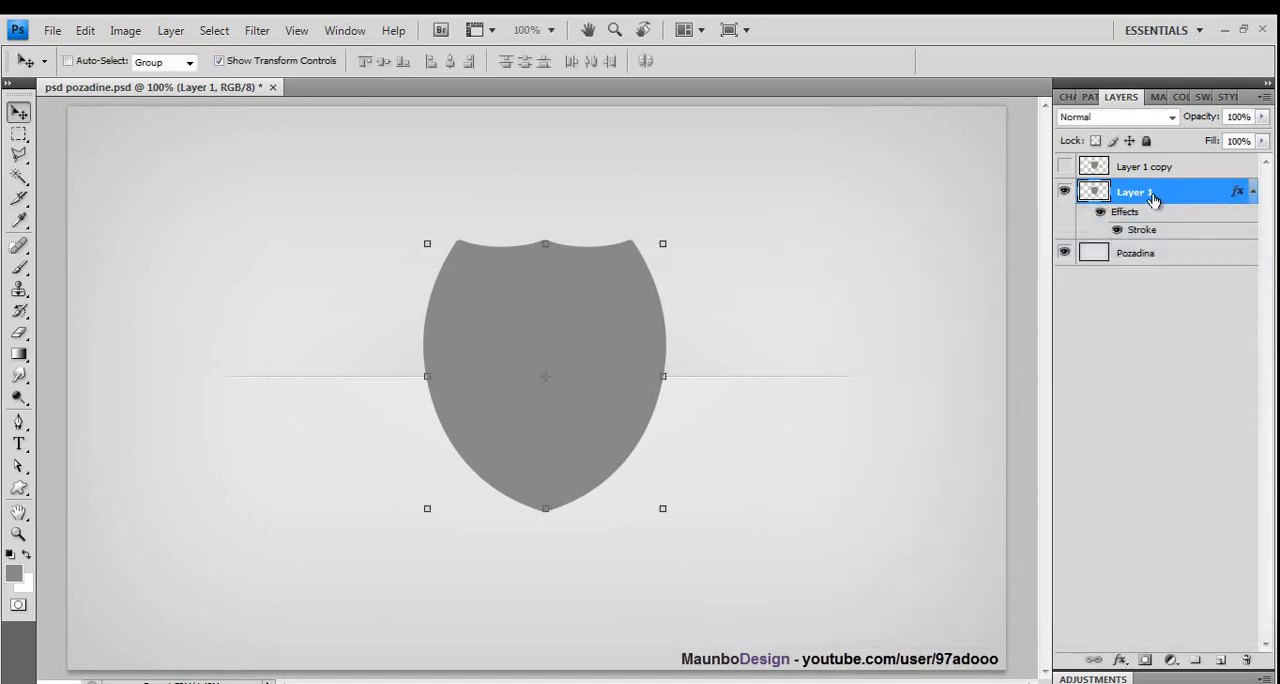
{"action": "right_click", "coordinate": [1152, 194]}
{"action": "left_click", "coordinate": [1160, 322]}
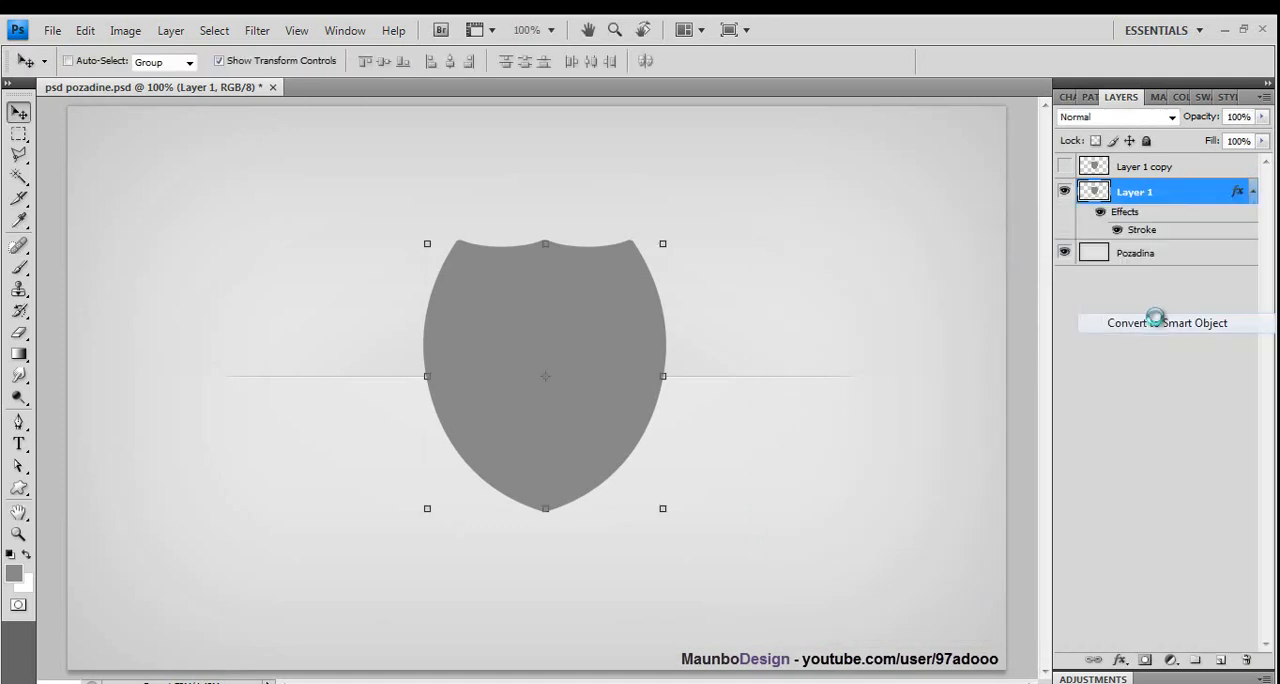
- Add a gradient overlay to Layer 1 and move the black-to-white gradient's white stop to 29%
{"action": "double_click", "coordinate": [1168, 195]}
{"action": "left_click", "coordinate": [806, 491]}
{"action": "left_click", "coordinate": [838, 495]}
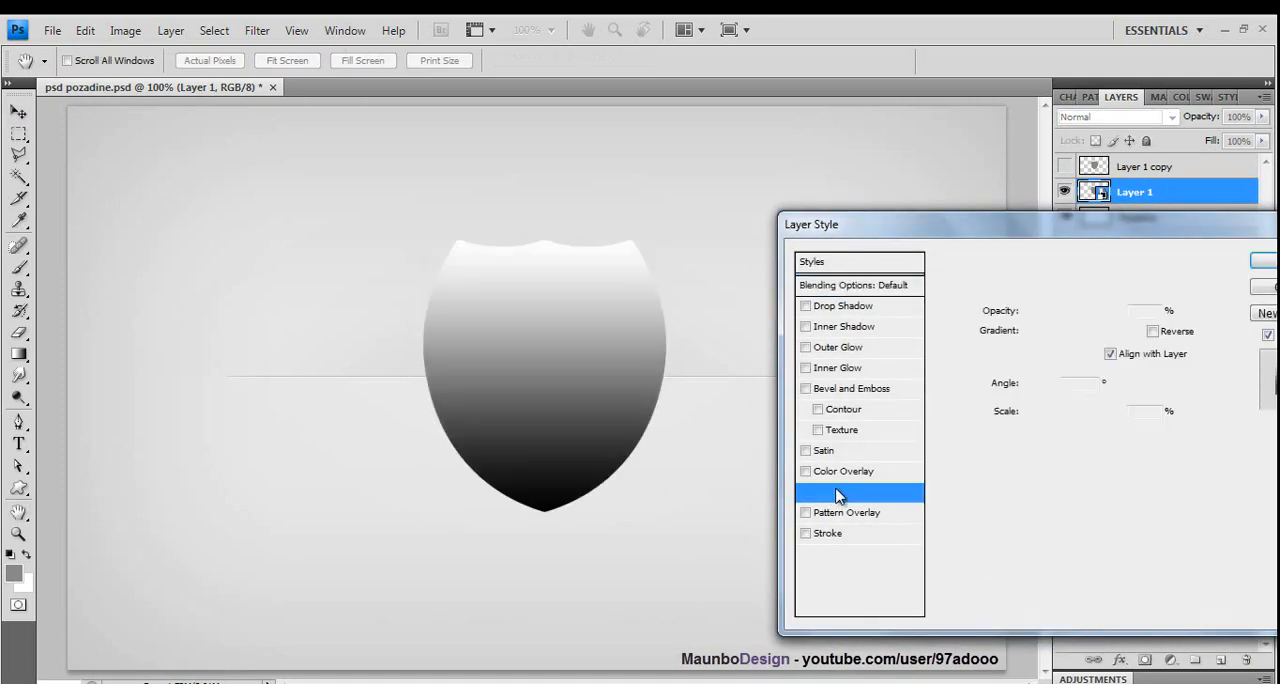
{"action": "left_click", "coordinate": [1070, 328]}
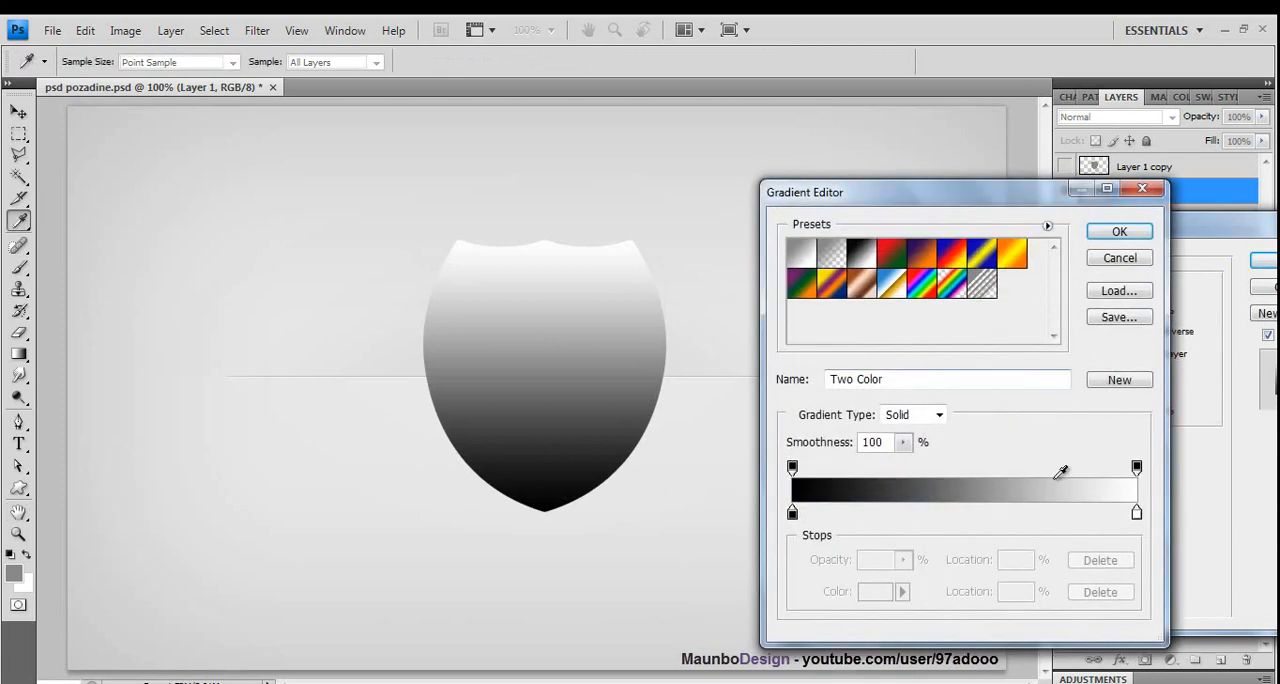
{"action": "left_click_drag", "start_coordinate": [1136, 513], "coordinate": [891, 513]}
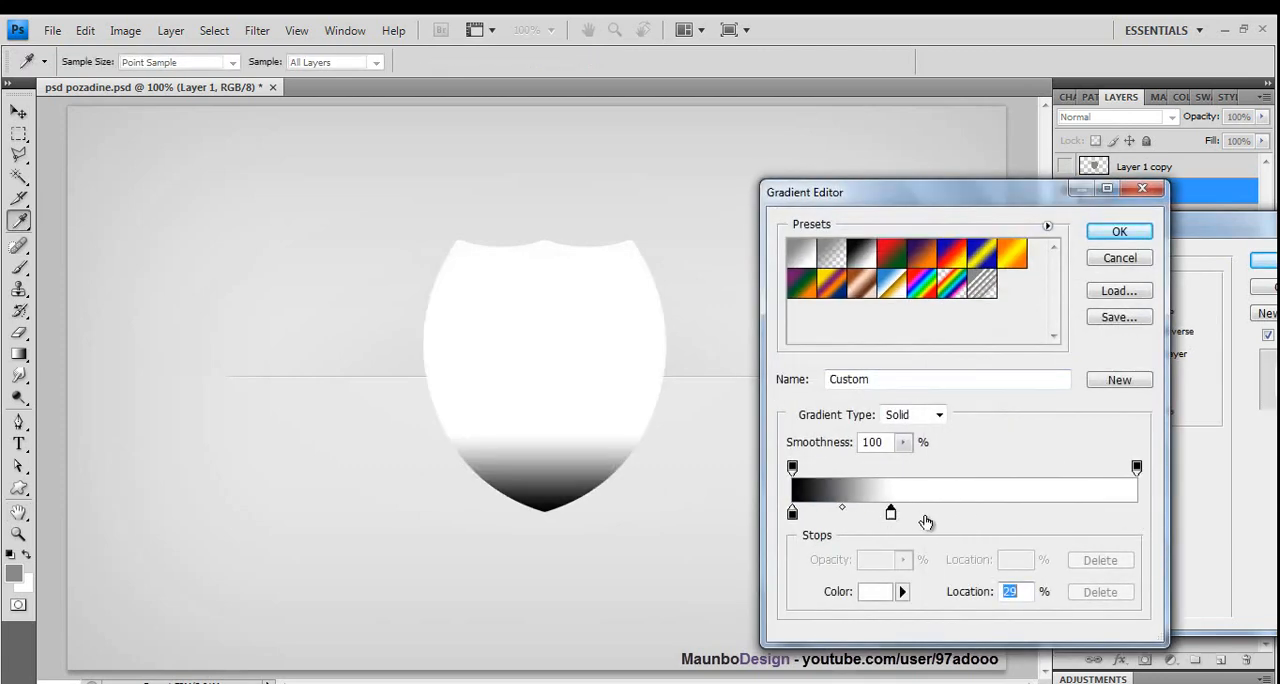
- Add a black stop at 67% and a white stop at 100% to the overlay gradient
{"action": "left_click", "coordinate": [1052, 516]}
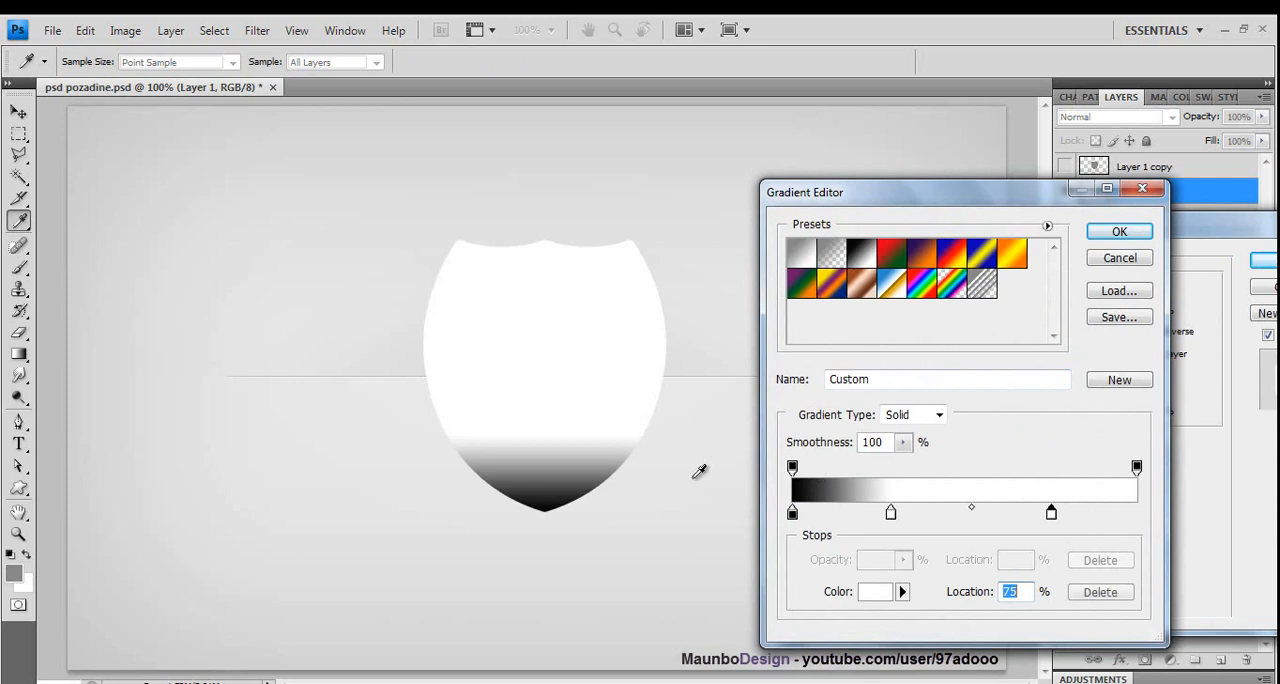
{"action": "left_click", "coordinate": [794, 516]}
{"action": "left_click", "coordinate": [977, 520]}
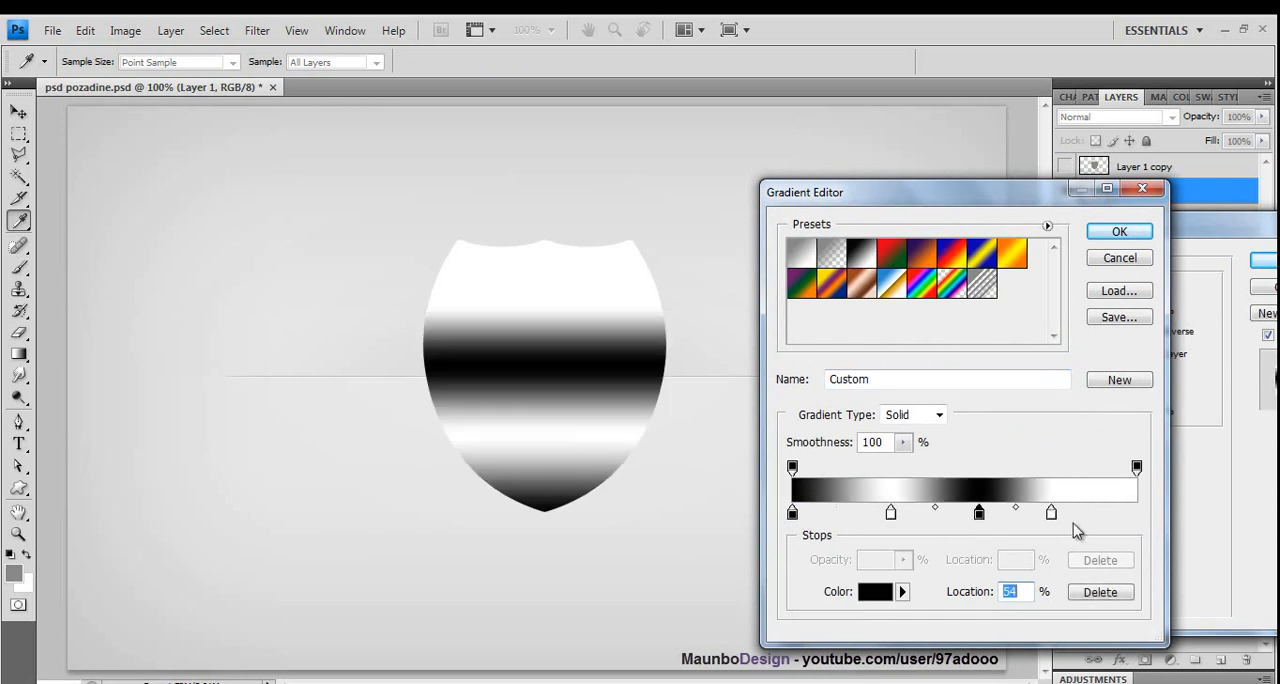
{"action": "left_click_drag", "start_coordinate": [1052, 515], "coordinate": [1171, 528]}
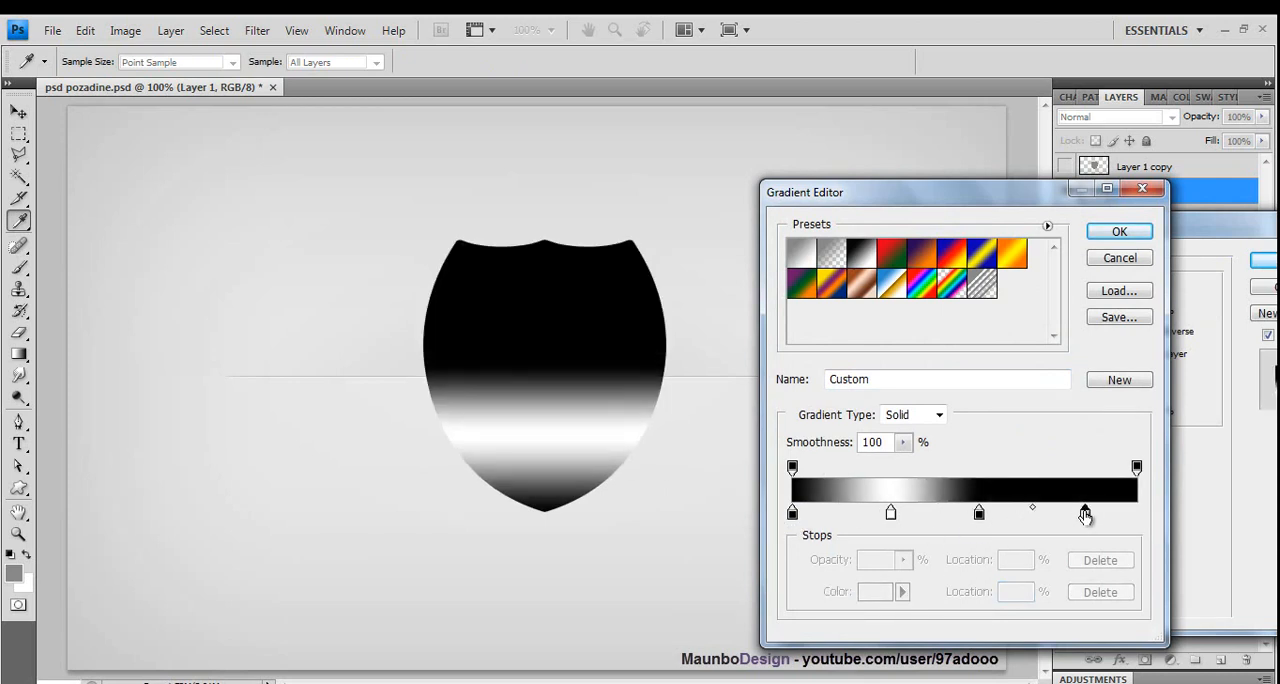
{"action": "left_click", "coordinate": [1085, 515]}
{"action": "left_click_drag", "start_coordinate": [1085, 515], "coordinate": [1136, 515]}
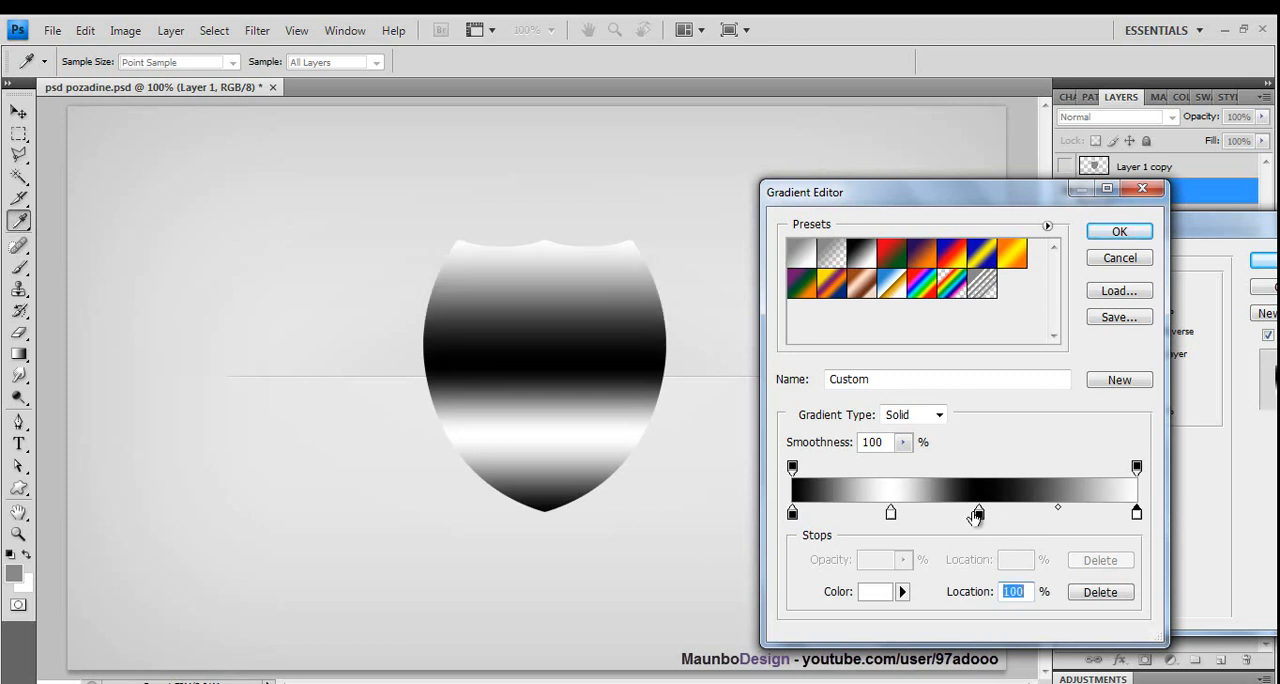
{"action": "left_click_drag", "start_coordinate": [975, 516], "coordinate": [1024, 516]}
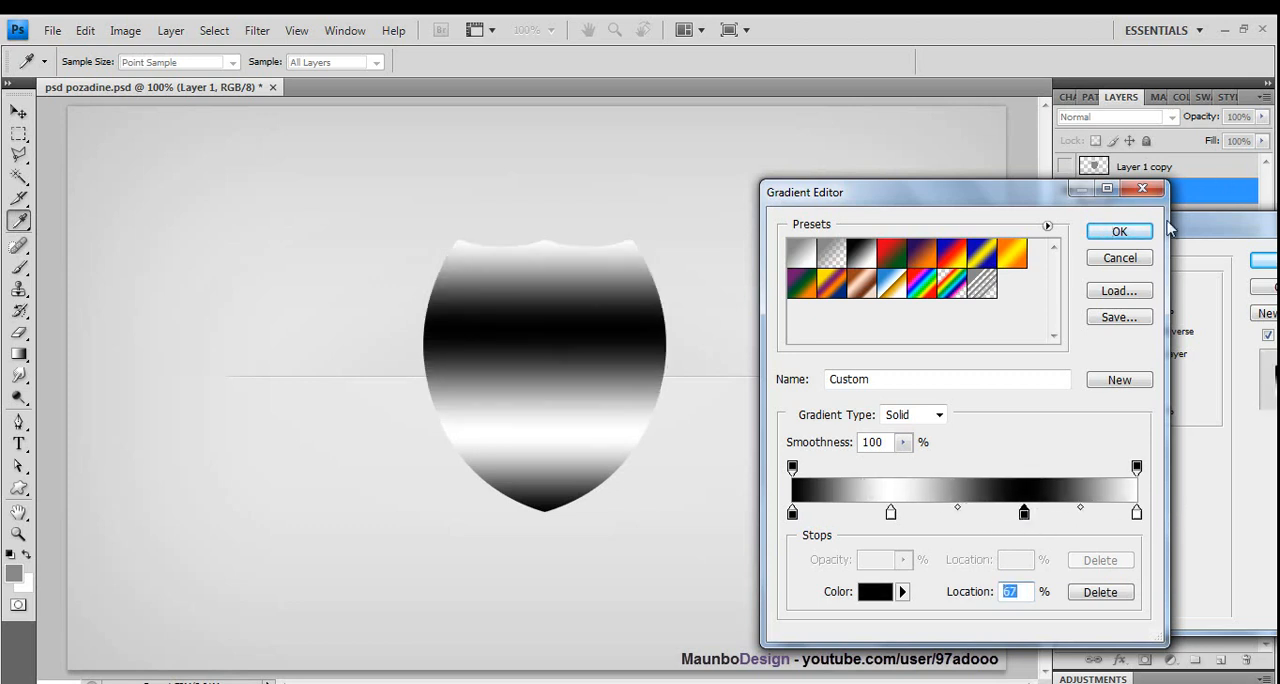
{"action": "left_click", "coordinate": [1121, 234]}
- Set Layer 1's gradient overlay to an angle of 141° and 45% opacity
{"action": "left_click_drag", "start_coordinate": [1029, 384], "coordinate": [1021, 370]}
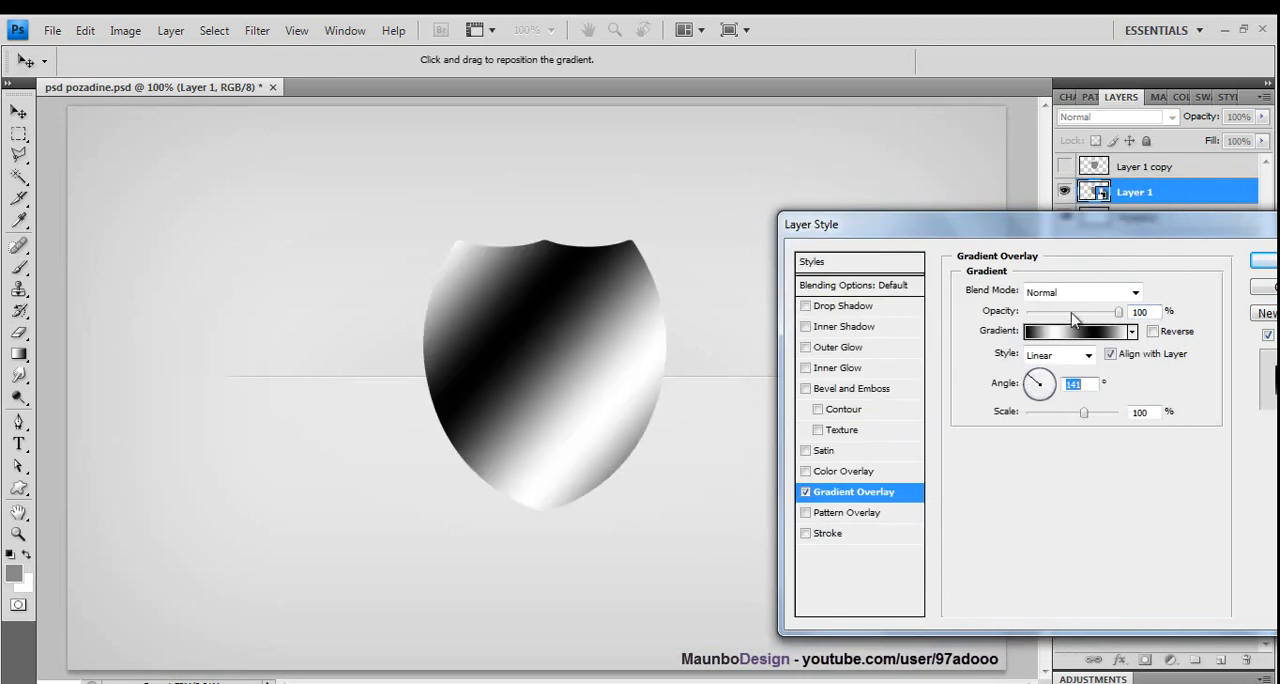
{"action": "mouse_move", "coordinate": [1075, 316]}
{"action": "left_mouse_down"}
{"action": "mouse_move", "coordinate": [1044, 326]}
{"action": "mouse_move", "coordinate": [1098, 345]}
{"action": "mouse_move", "coordinate": [1074, 320]}
{"action": "left_mouse_up"}
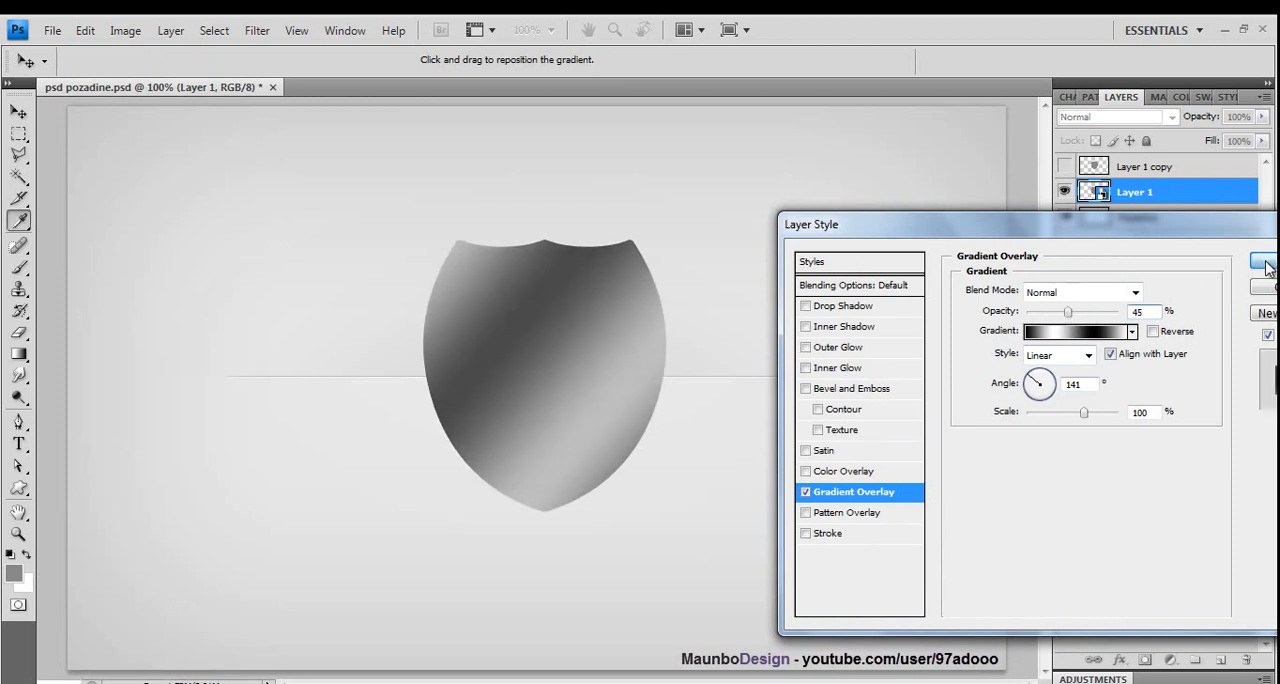
{"action": "left_click", "coordinate": [1262, 260]}
{"action": "right_click", "coordinate": [1194, 199]}
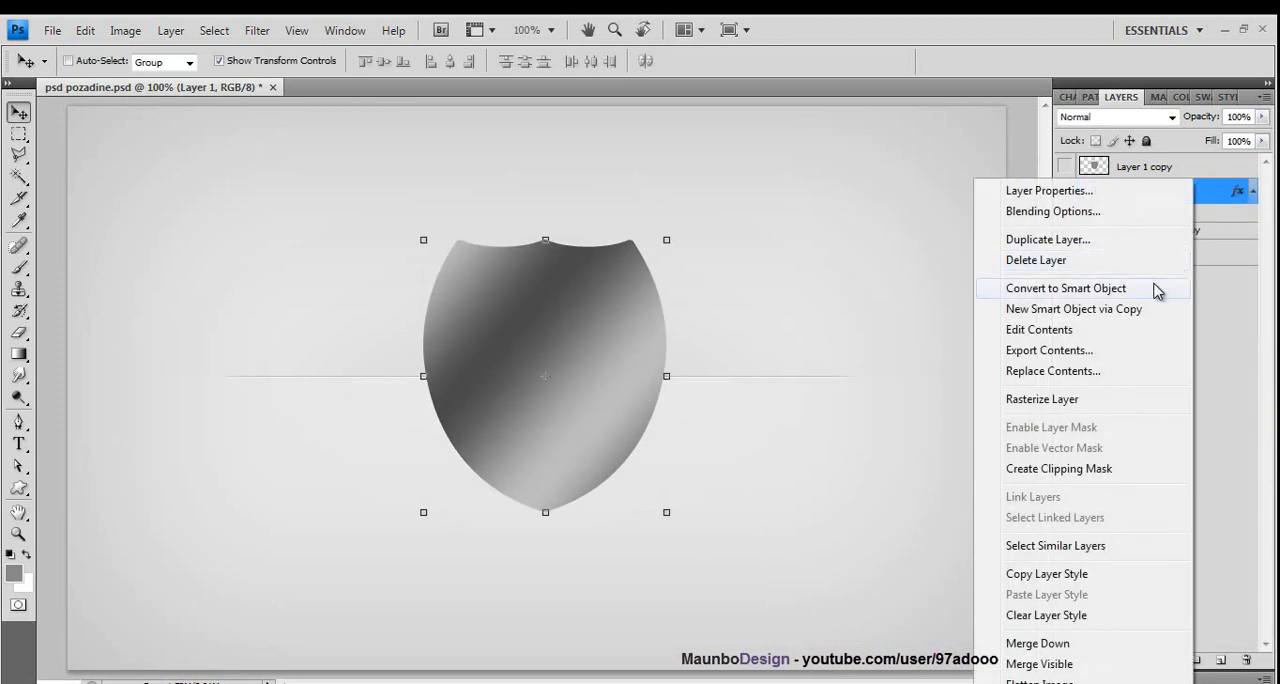
{"action": "left_click", "coordinate": [1207, 207]}
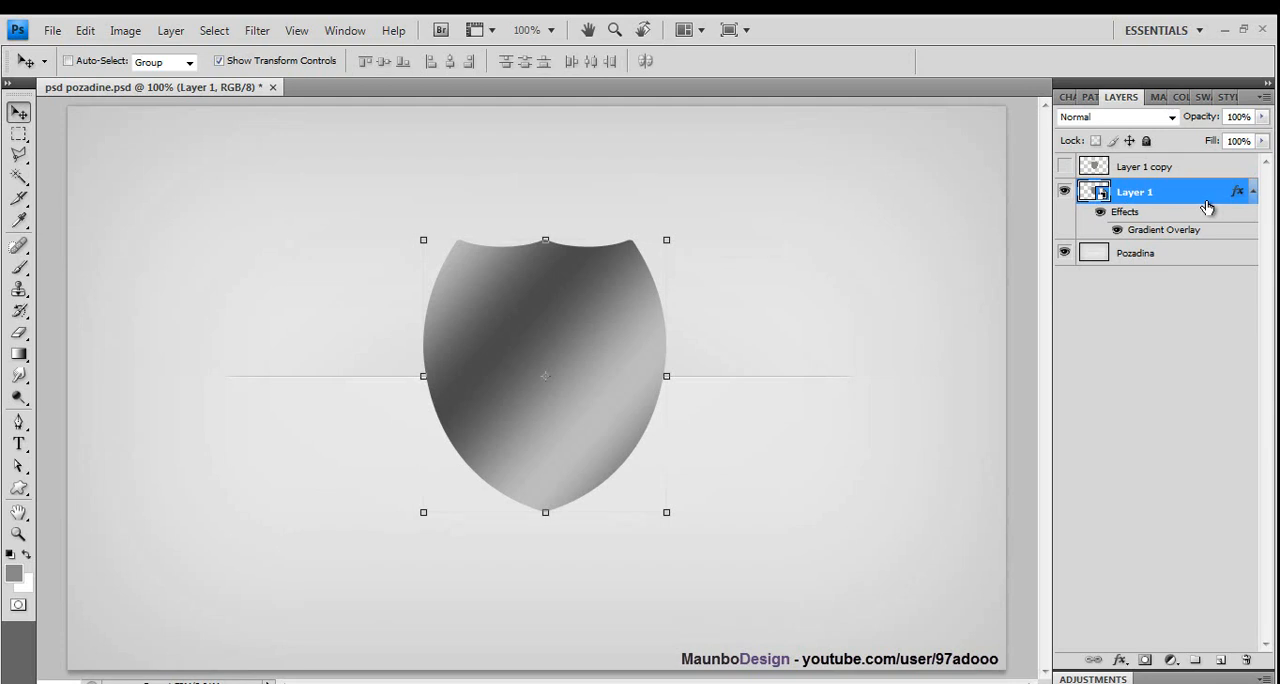
- Add an inner bevel to Layer 1 with size 4 px, highlight opacity 34% and shadow opacity 66%
{"action": "double_click", "coordinate": [1207, 207]}
{"action": "left_click", "coordinate": [818, 391]}
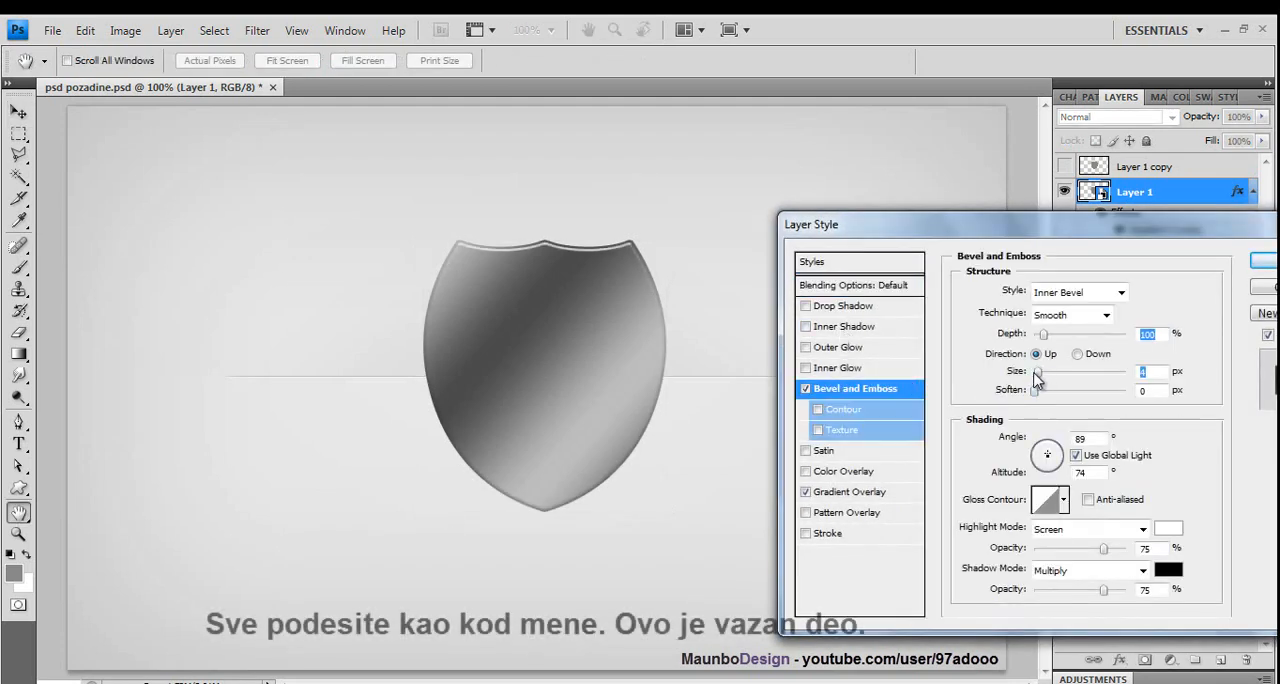
{"action": "mouse_move", "coordinate": [1038, 372]}
{"action": "left_mouse_down"}
{"action": "mouse_move", "coordinate": [1078, 392]}
{"action": "mouse_move", "coordinate": [1041, 390]}
{"action": "left_mouse_up"}
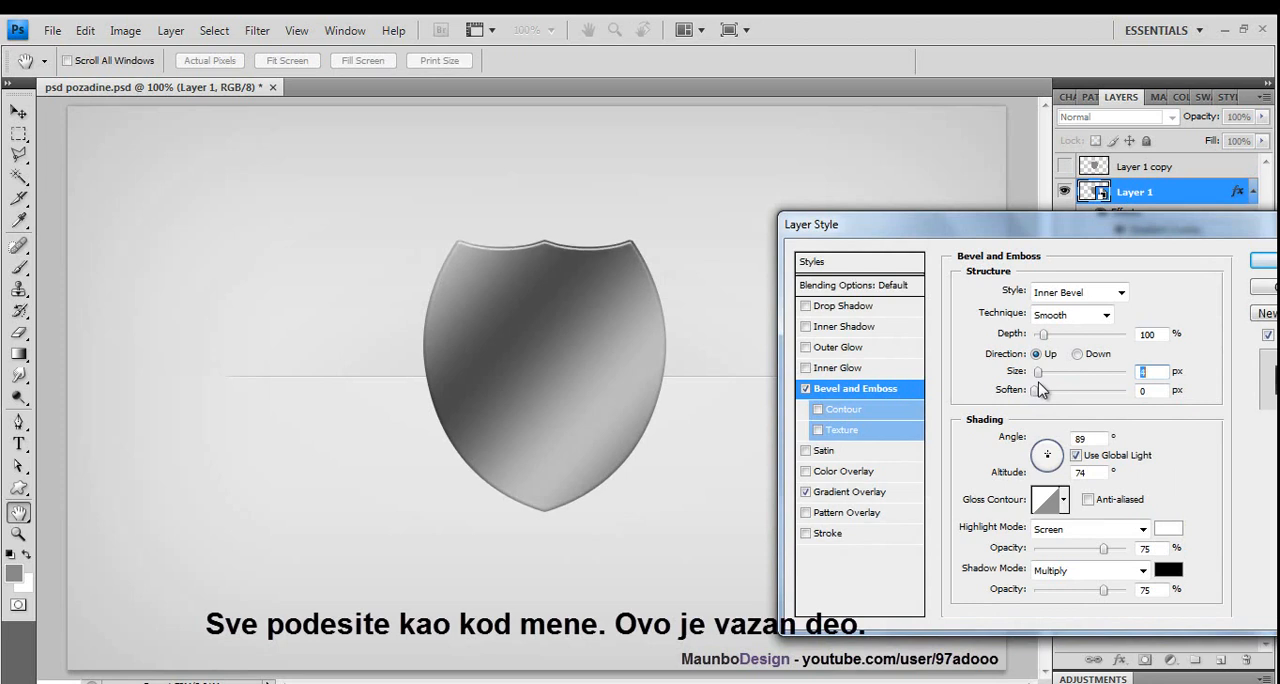
{"action": "left_click_drag", "start_coordinate": [1090, 591], "coordinate": [1127, 609]}
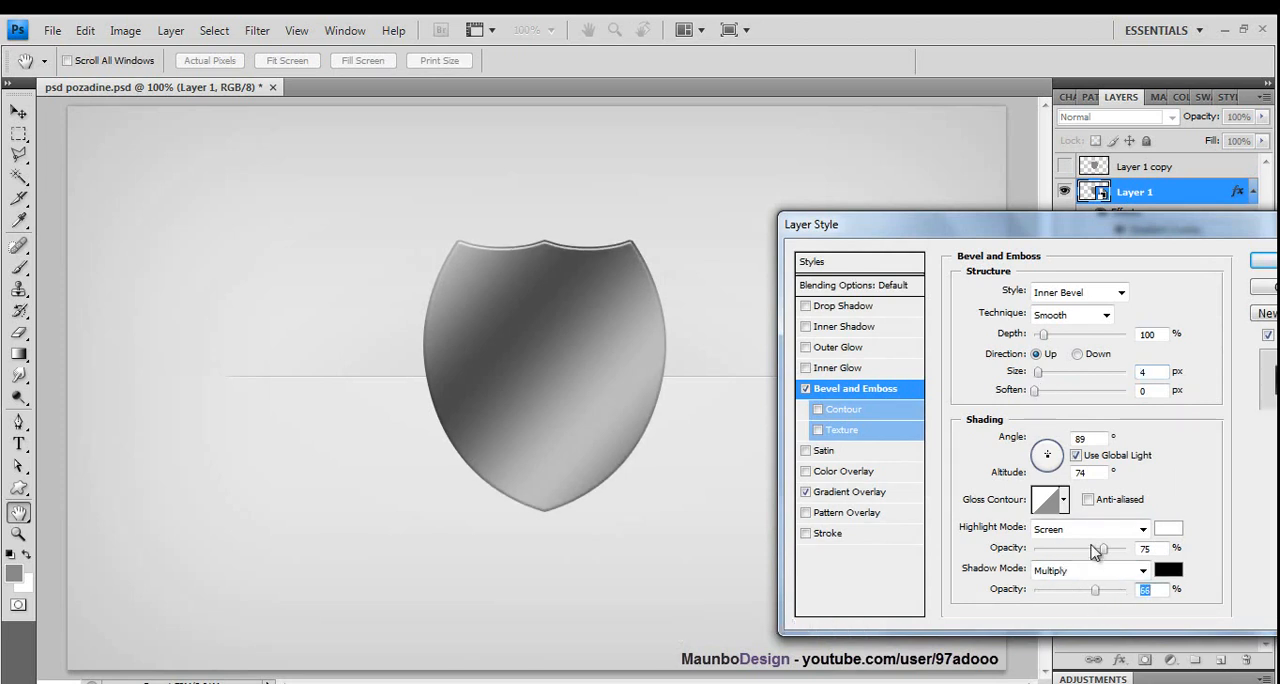
{"action": "left_click_drag", "start_coordinate": [1103, 549], "coordinate": [1076, 558]}
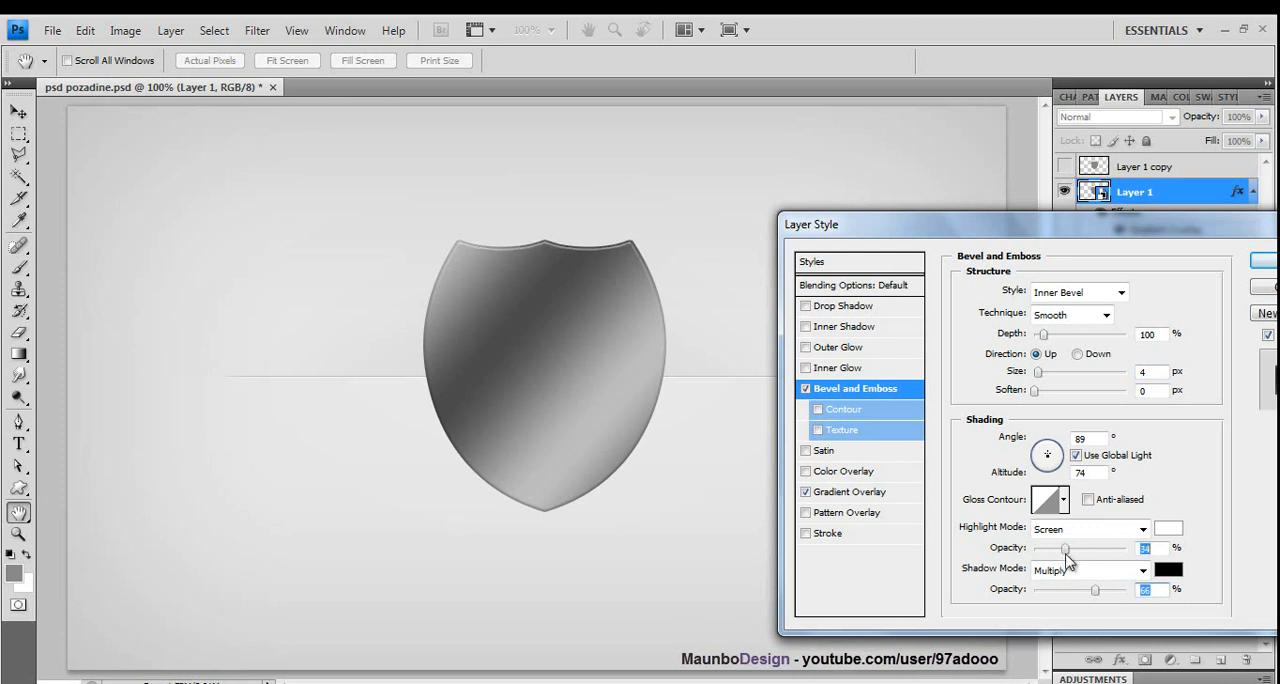
- Add an inner shadow to Layer 1 with distance 0 px, size 54 px and about 36% opacity
{"action": "left_click", "coordinate": [806, 327]}
{"action": "left_click", "coordinate": [845, 327]}
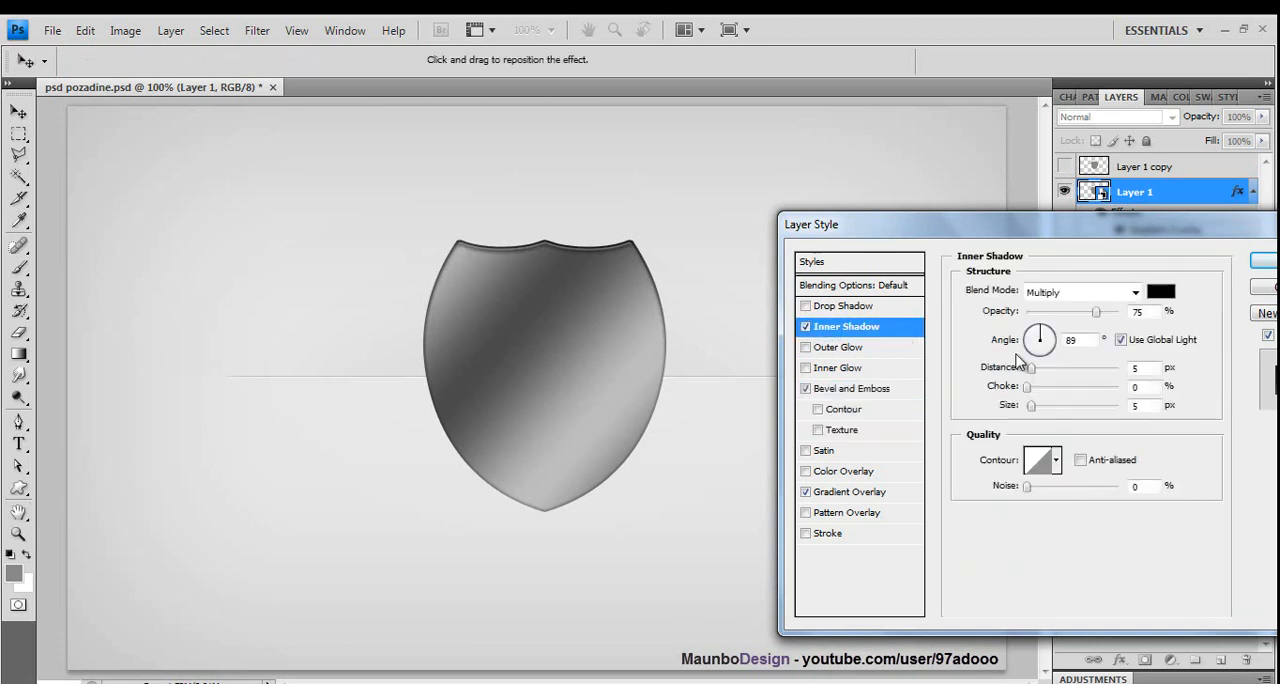
{"action": "left_click_drag", "start_coordinate": [1032, 370], "coordinate": [1052, 407]}
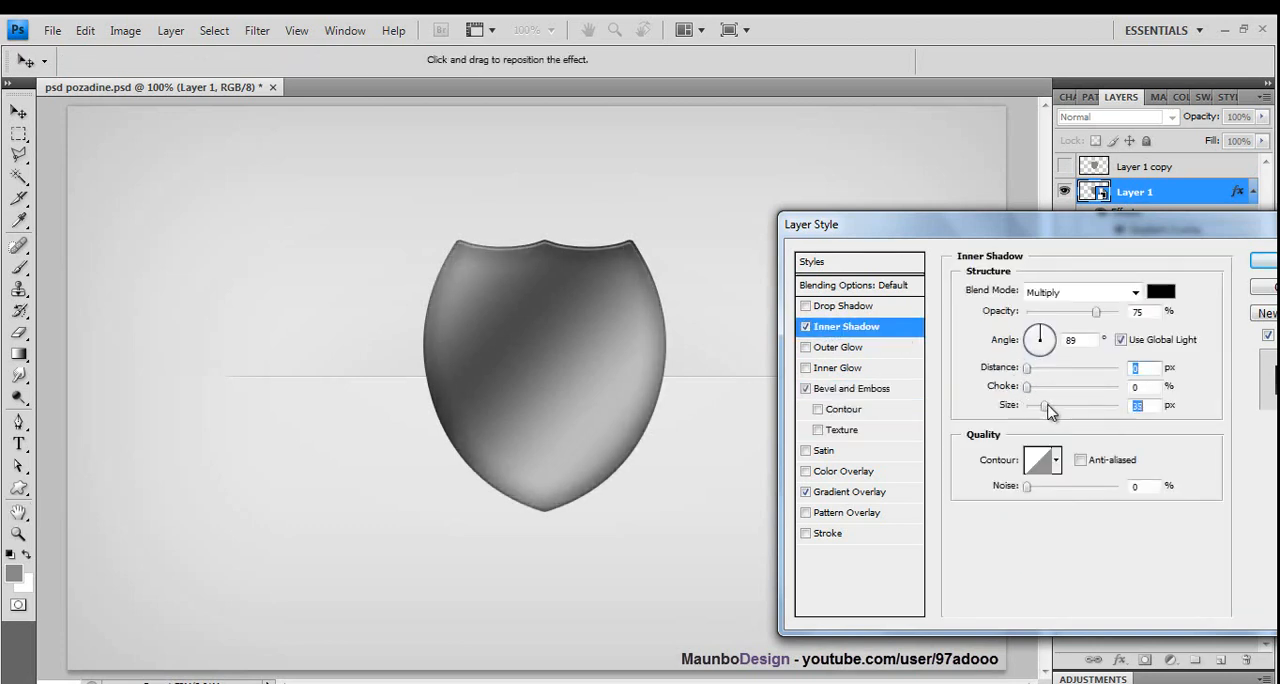
{"action": "left_click_drag", "start_coordinate": [1096, 312], "coordinate": [1064, 318]}
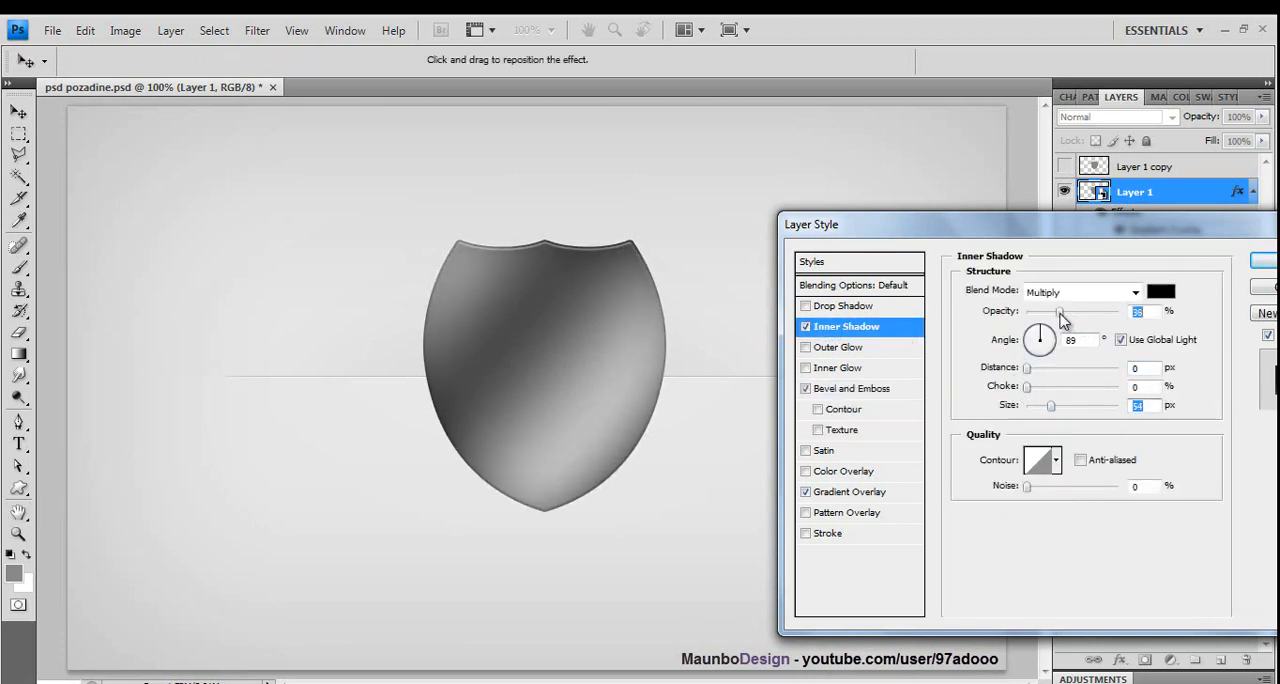
{"action": "left_click", "coordinate": [1270, 262]}
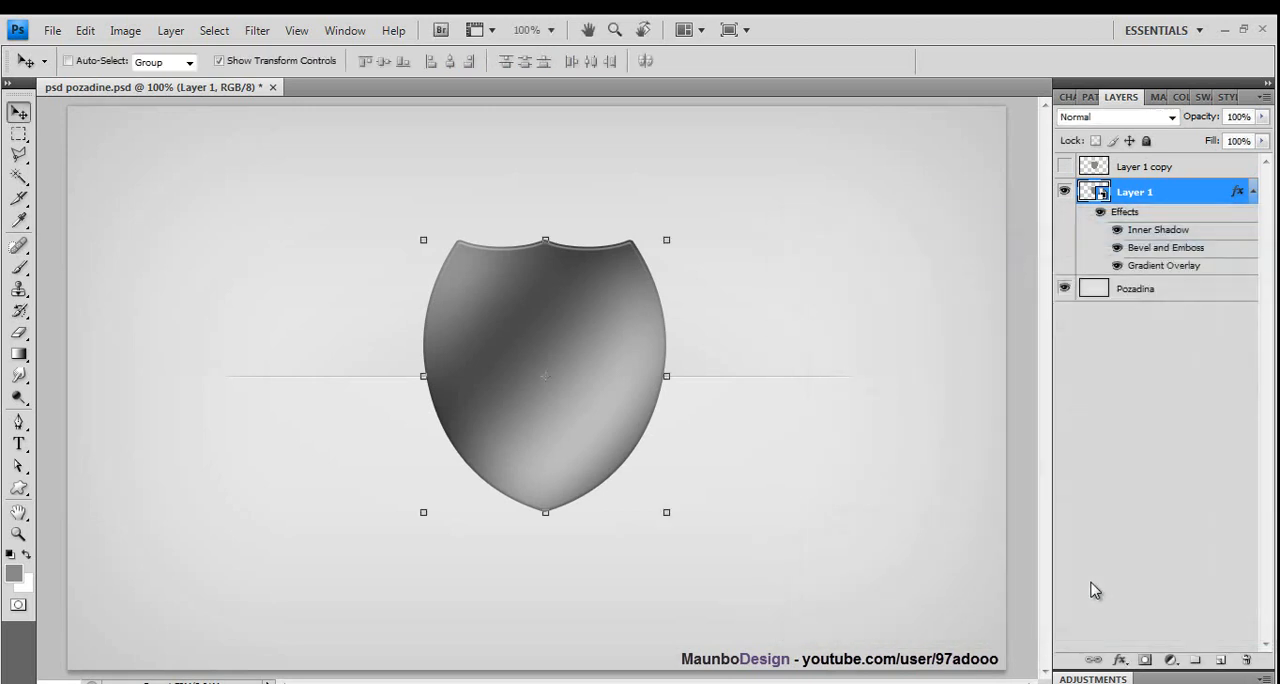
- Add a Curves adjustment above Layer 1, with a wavy curve reaching output 255 at input 163 and dipping to 122 at 104
{"action": "left_click", "coordinate": [1172, 660]}
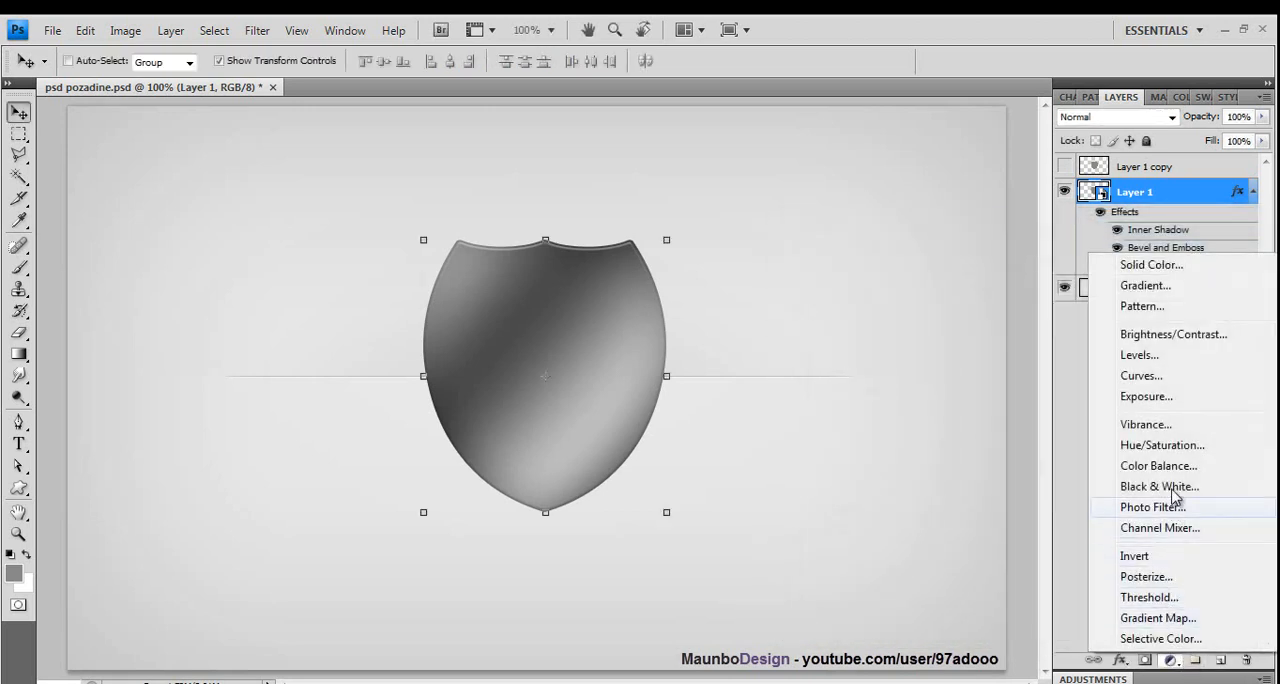
{"action": "left_click", "coordinate": [1157, 376]}
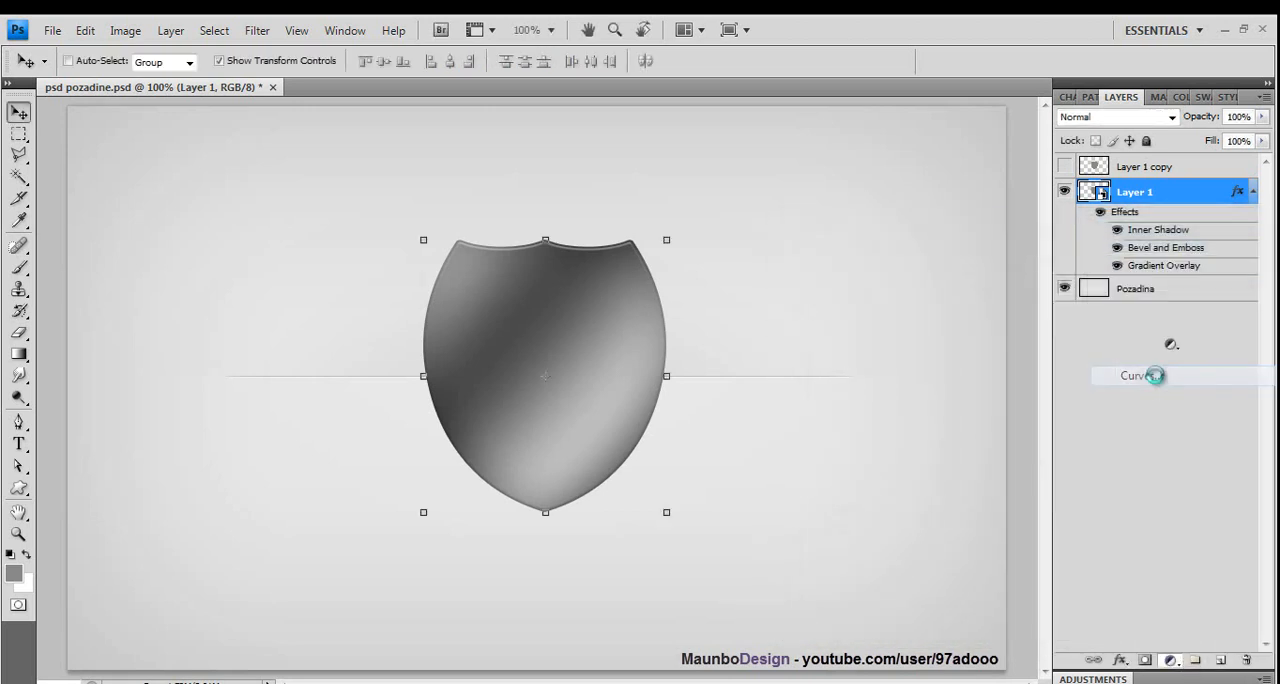
{"action": "left_click_drag", "start_coordinate": [1182, 487], "coordinate": [1189, 441]}
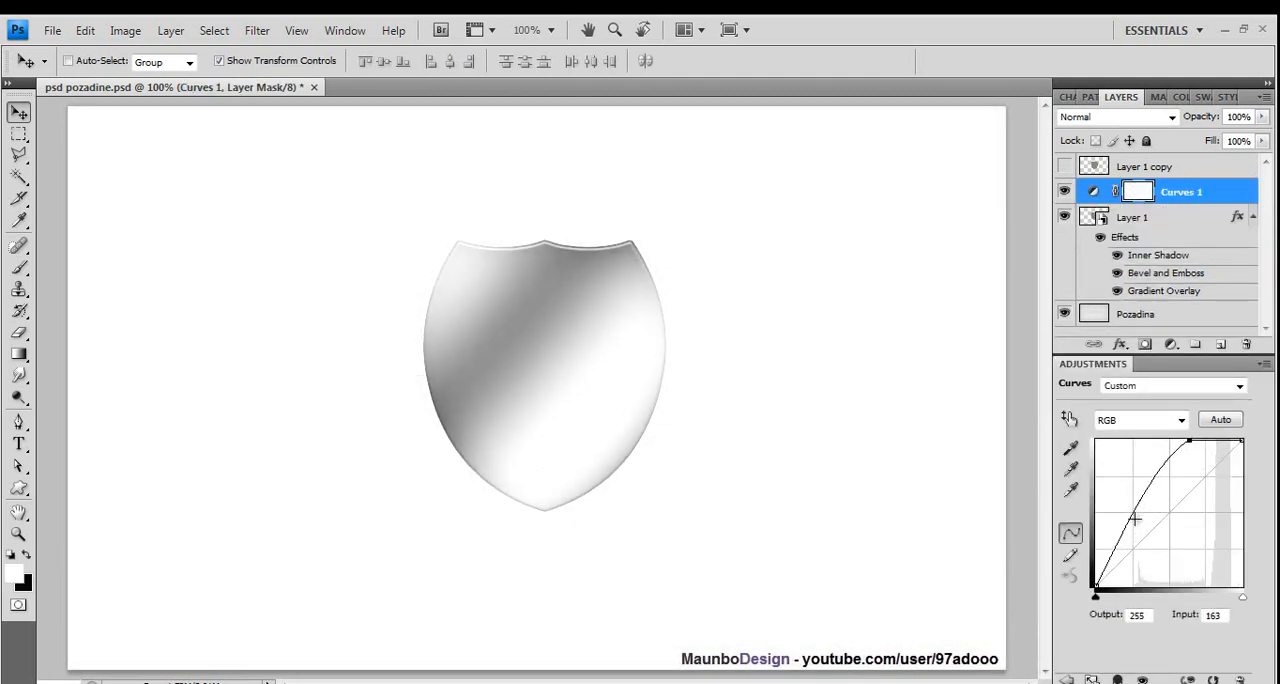
{"action": "left_click_drag", "start_coordinate": [1128, 525], "coordinate": [1155, 516]}
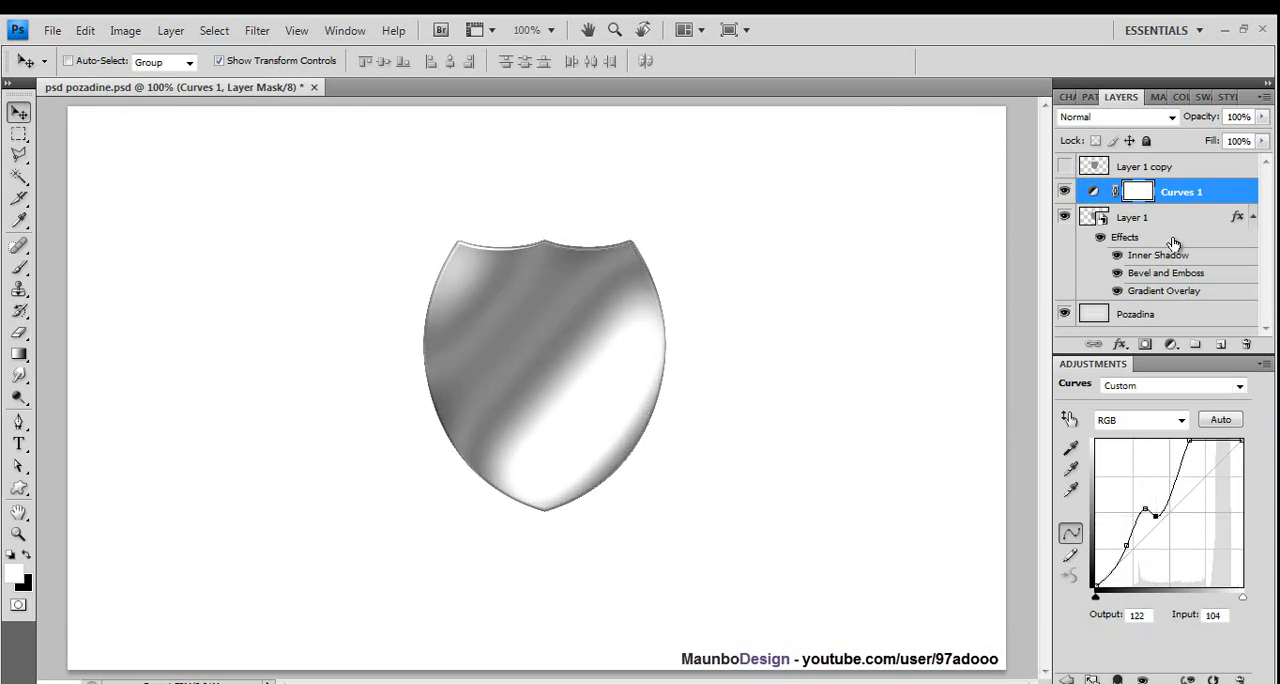
- Convert Layer 1 and the Curves 1 adjustment together into one smart object and remove the canvas selection
{"action": "left_click", "coordinate": [1160, 222]}
{"action": "left_click", "coordinate": [1150, 193], "text": "ctrl"}
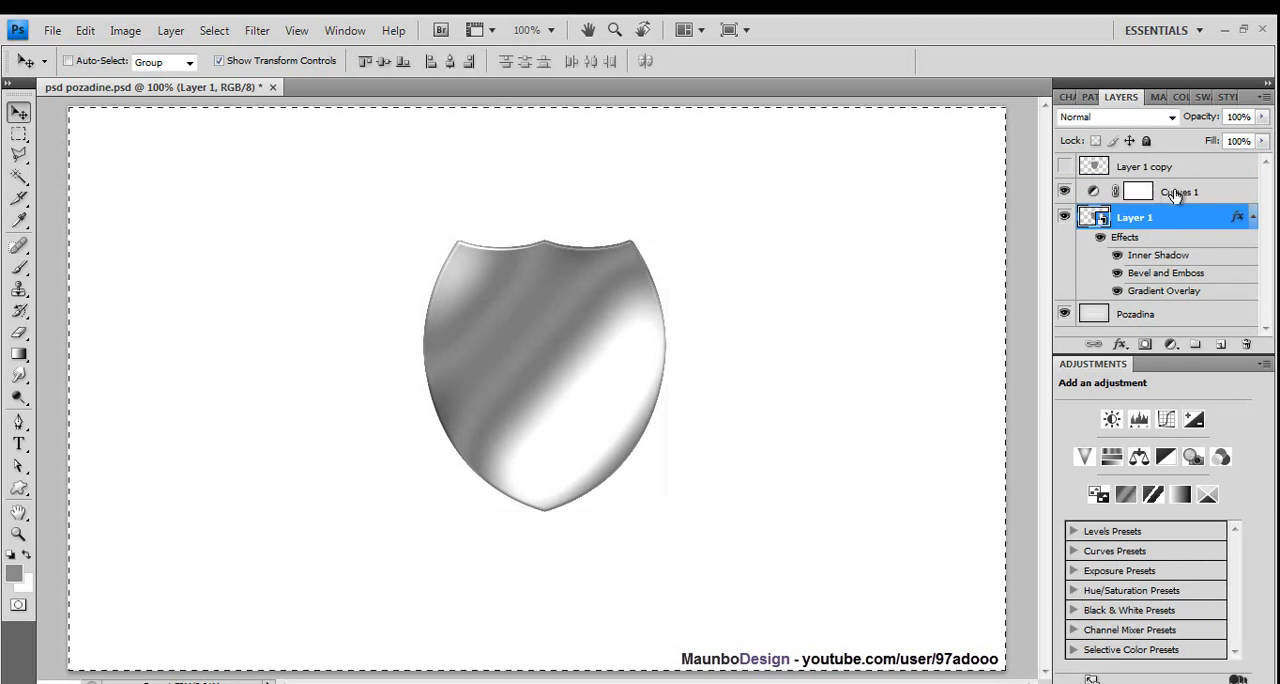
{"action": "left_click", "coordinate": [1177, 196], "text": "ctrl"}
{"action": "right_click", "coordinate": [1167, 221]}
{"action": "left_click", "coordinate": [1117, 287]}
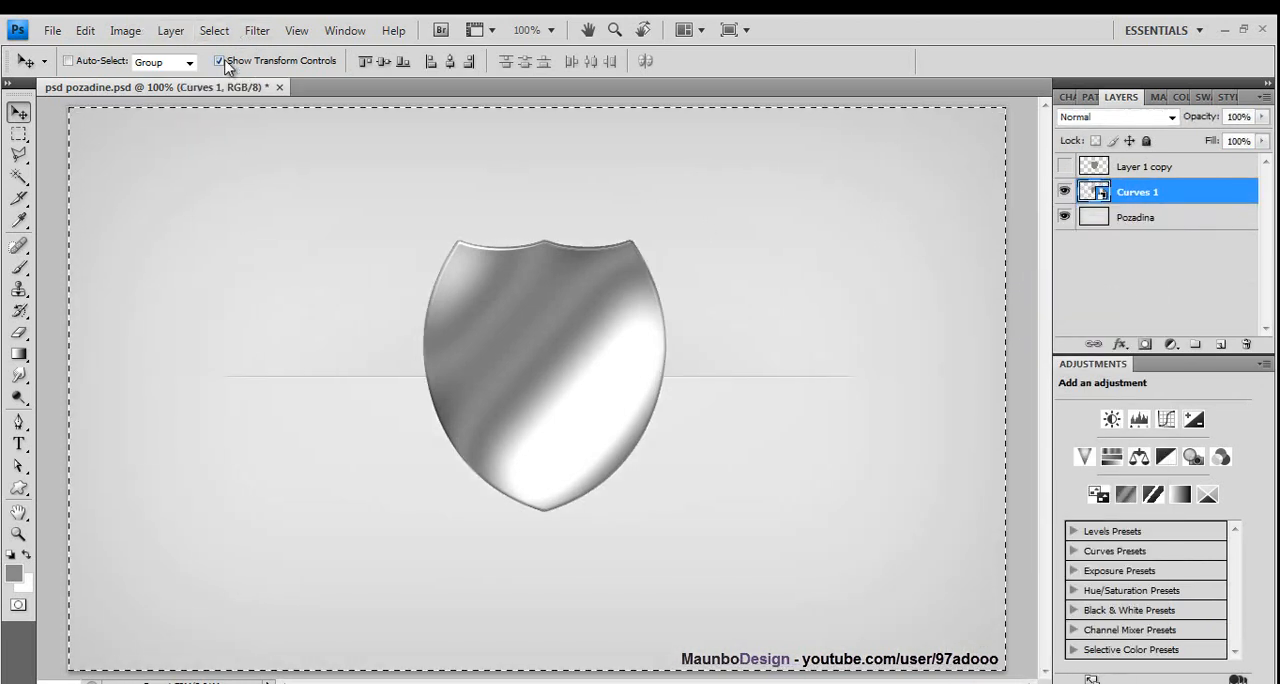
{"action": "left_click", "coordinate": [214, 30]}
{"action": "left_click", "coordinate": [224, 70]}
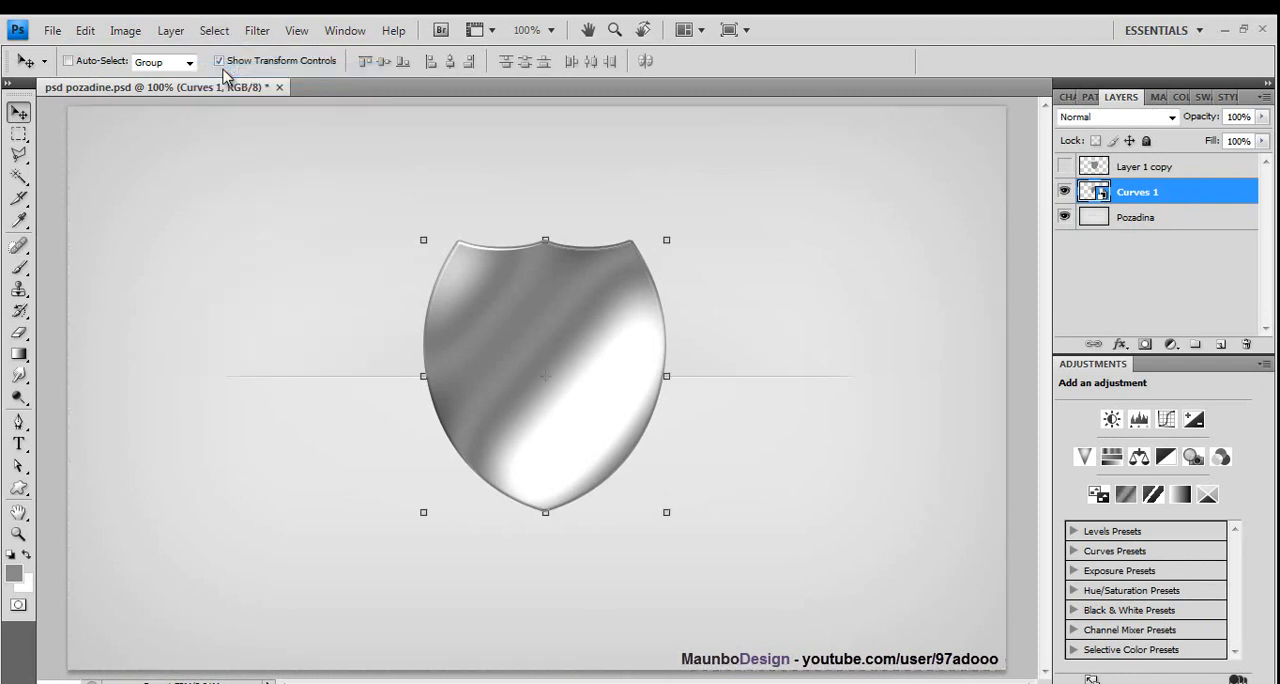
- Show Layer 1 copy, scale it to 97% and center it within the metallic shield so an even rim remains
{"action": "left_click", "coordinate": [1064, 167]}
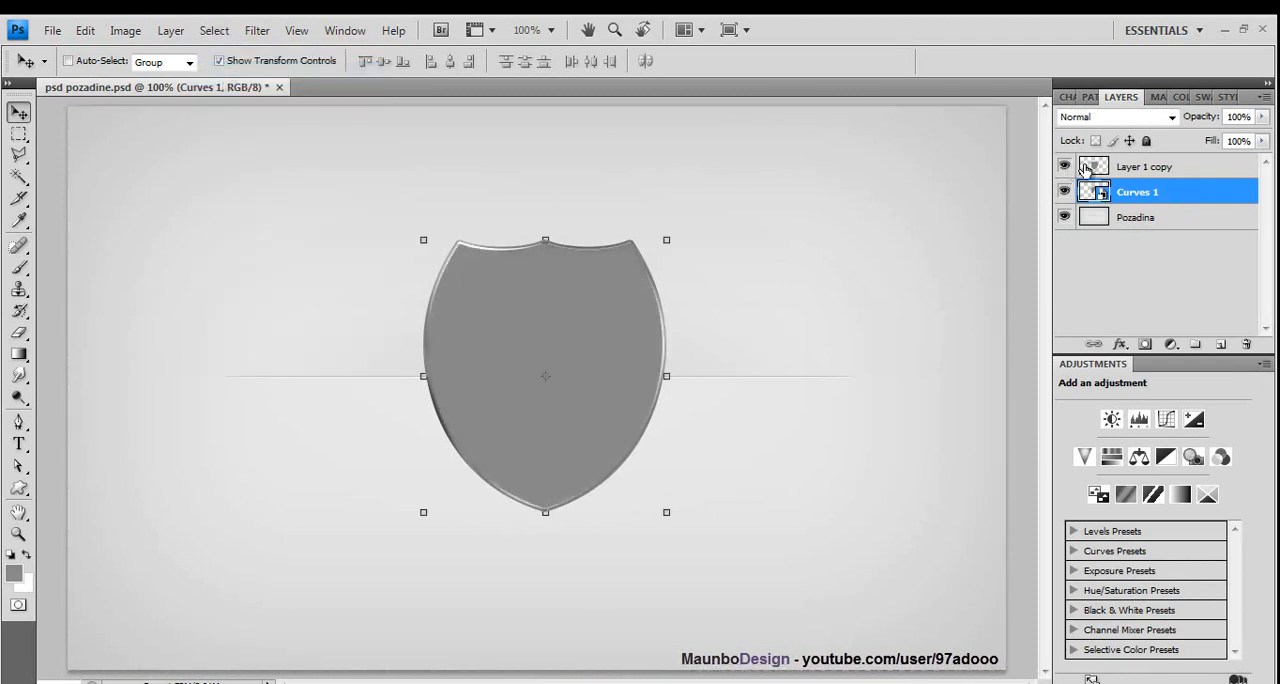
{"action": "left_click", "coordinate": [1171, 166]}
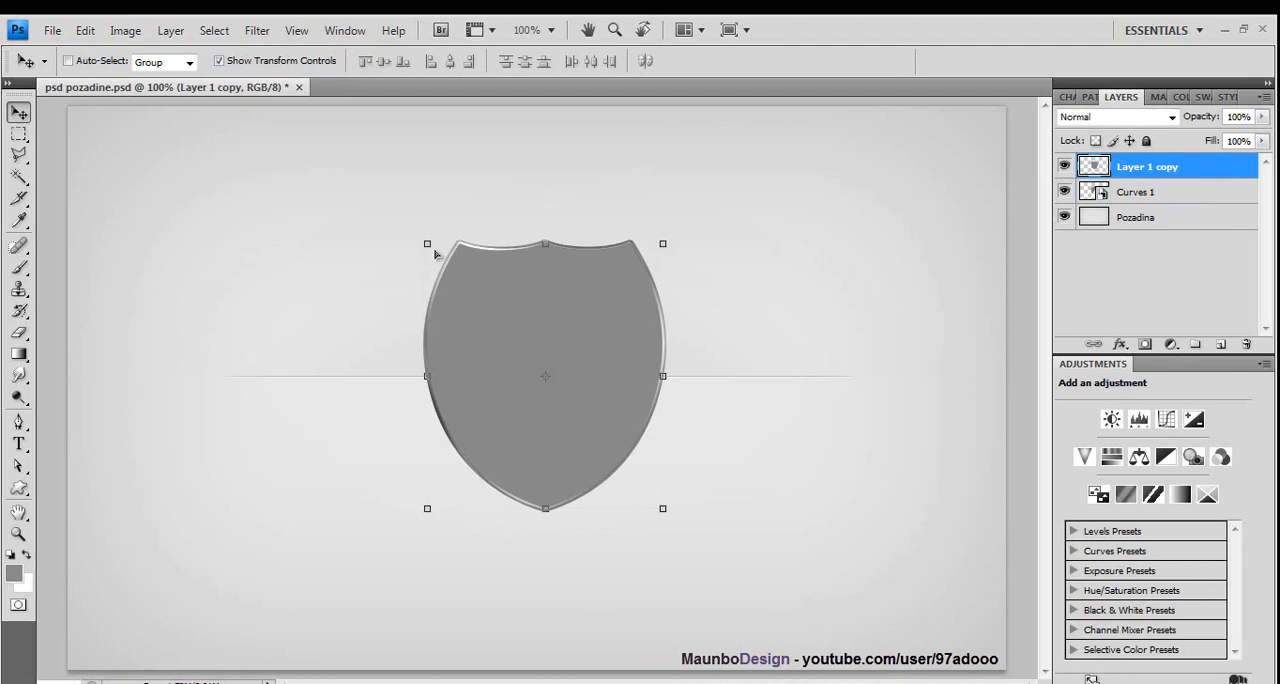
{"action": "left_click_drag", "start_coordinate": [426, 245], "coordinate": [435, 252]}
{"action": "key", "text": "Left"}
{"action": "key", "text": "Left"}
{"action": "key", "text": "Left"}
{"action": "key", "text": "Left"}
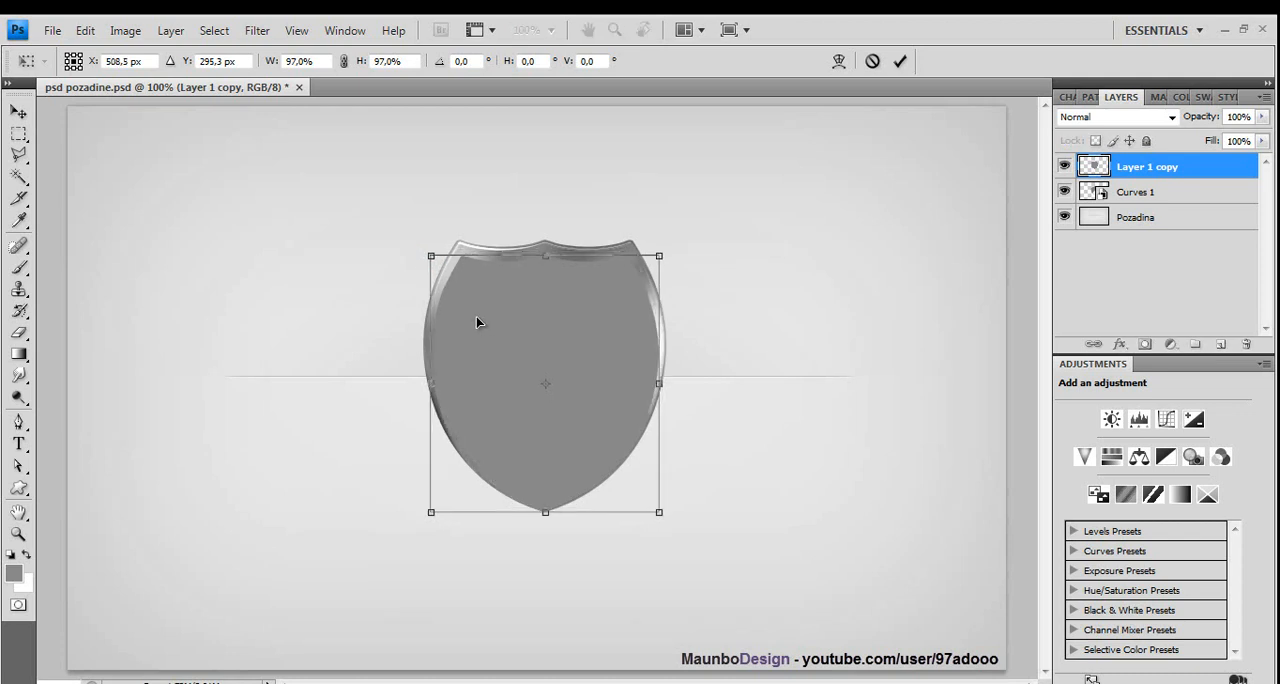
{"action": "key", "text": "Up"}
{"action": "key", "text": "Up"}
{"action": "key", "text": "Up"}
{"action": "key", "text": "Up"}
{"action": "left_click", "coordinate": [18, 111]}
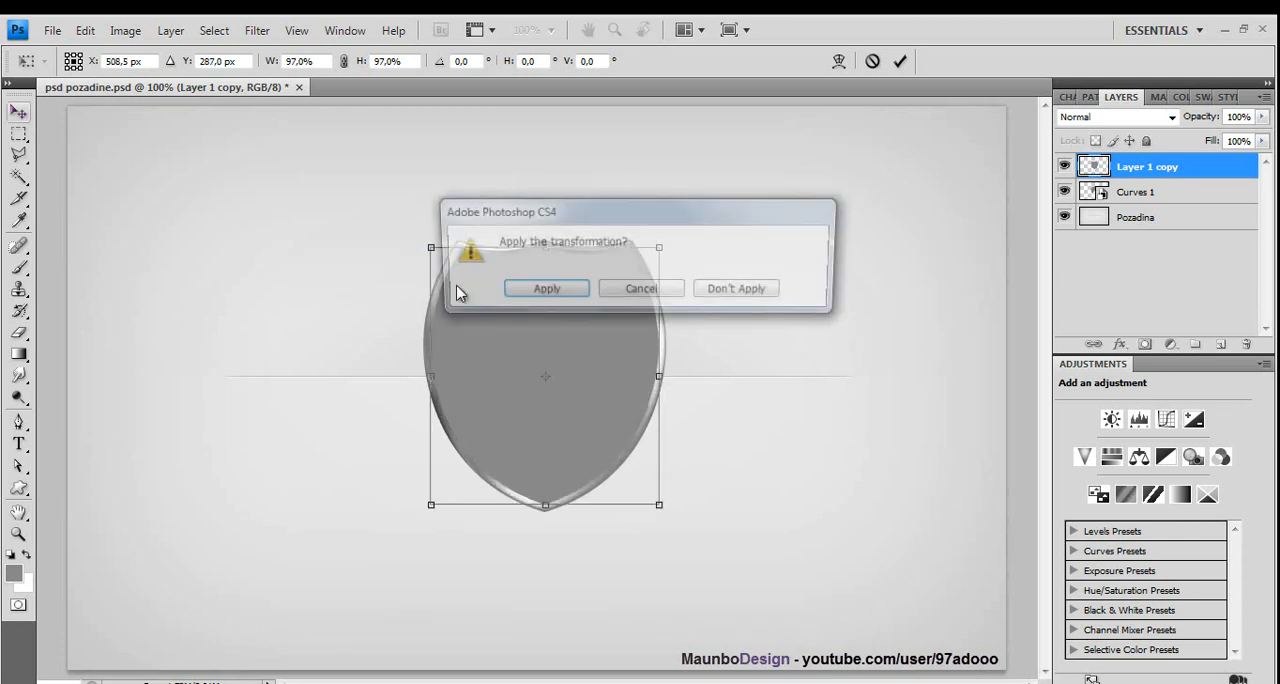
{"action": "left_click", "coordinate": [558, 290]}
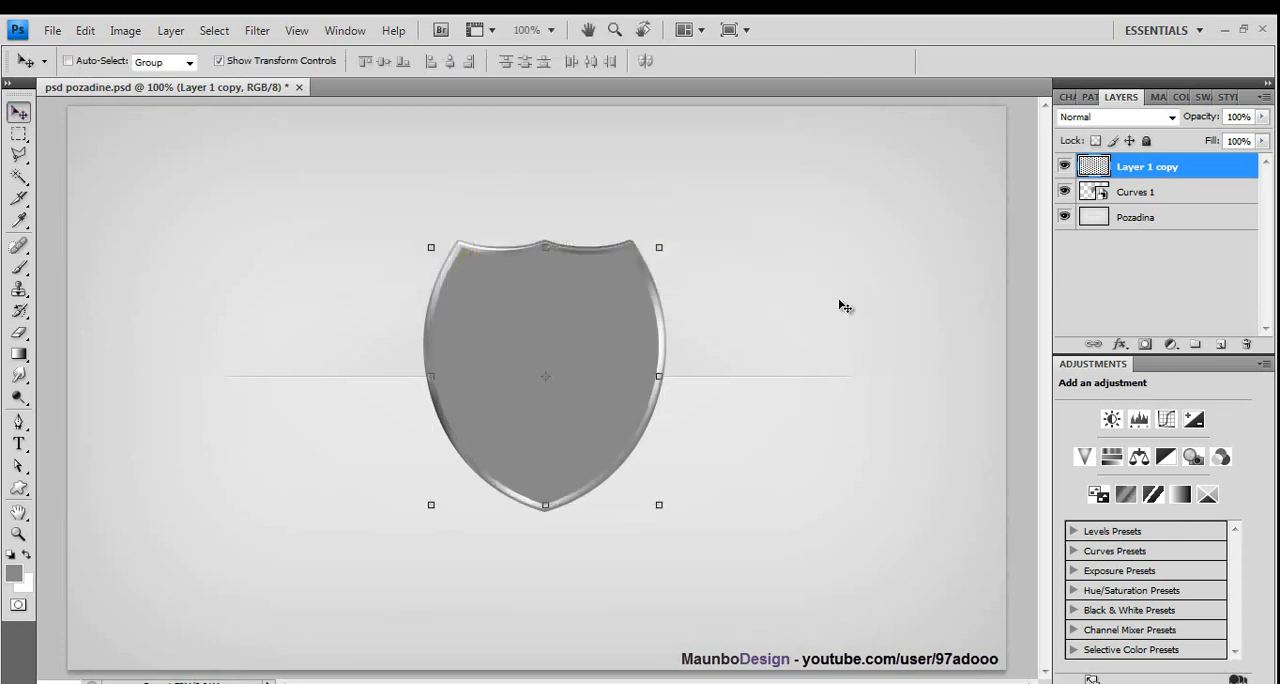
- Add a color overlay to Layer 1 copy in blue #1287ff
{"action": "double_click", "coordinate": [1206, 165]}
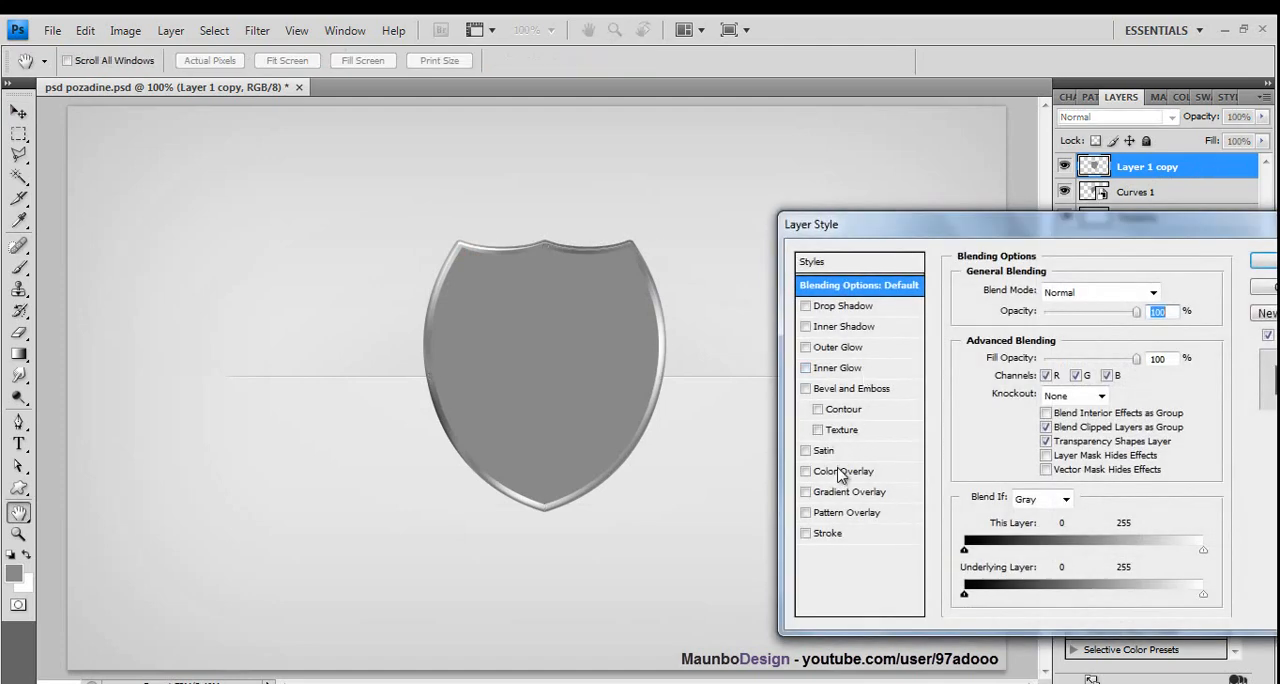
{"action": "left_click", "coordinate": [840, 473]}
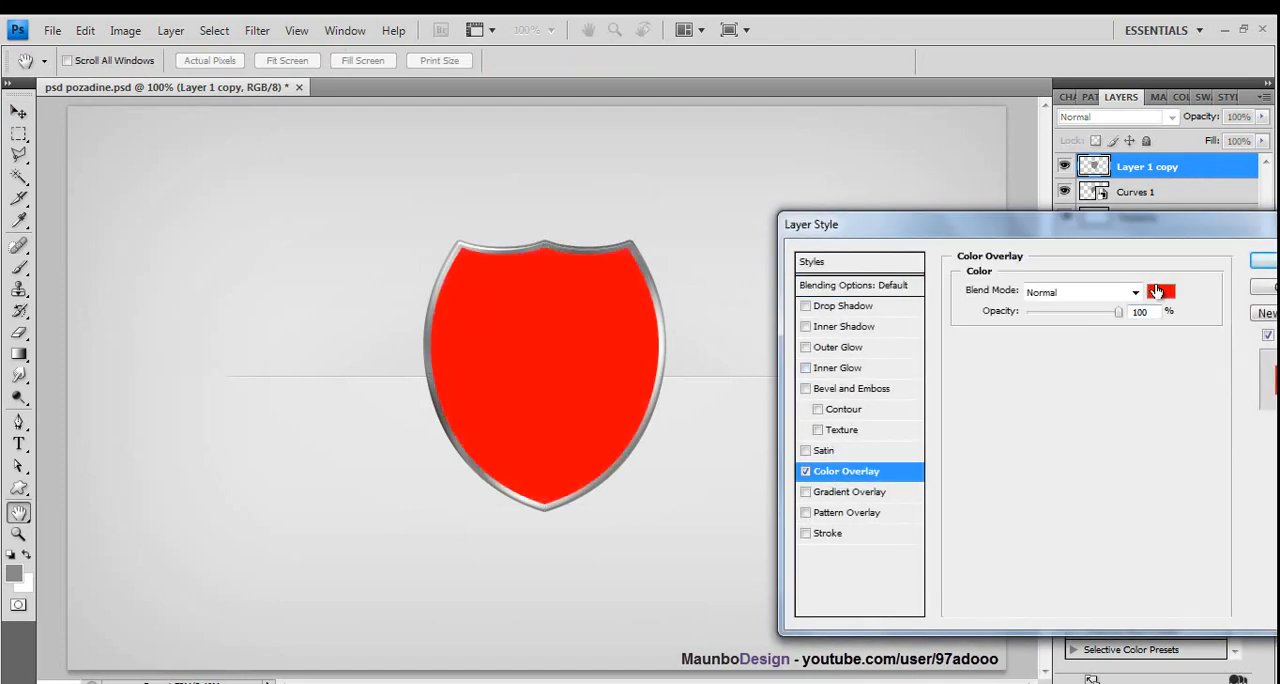
{"action": "left_click", "coordinate": [1159, 291]}
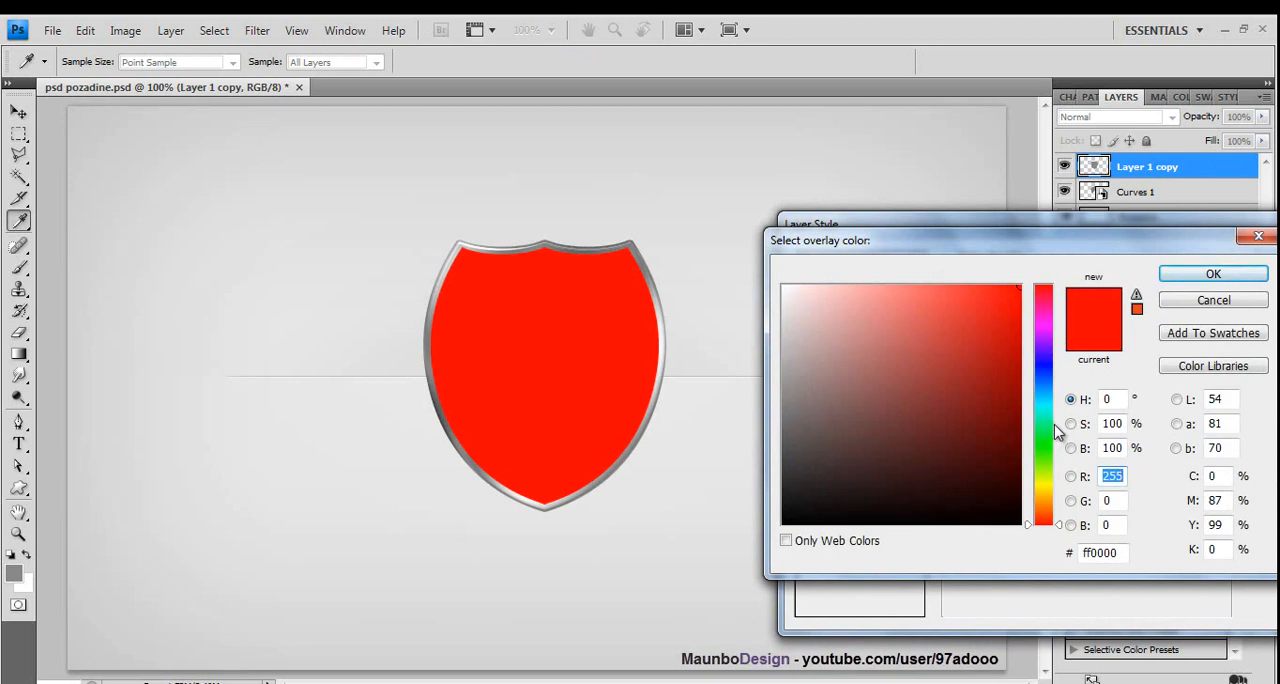
{"action": "left_click_drag", "start_coordinate": [1046, 412], "coordinate": [1040, 500]}
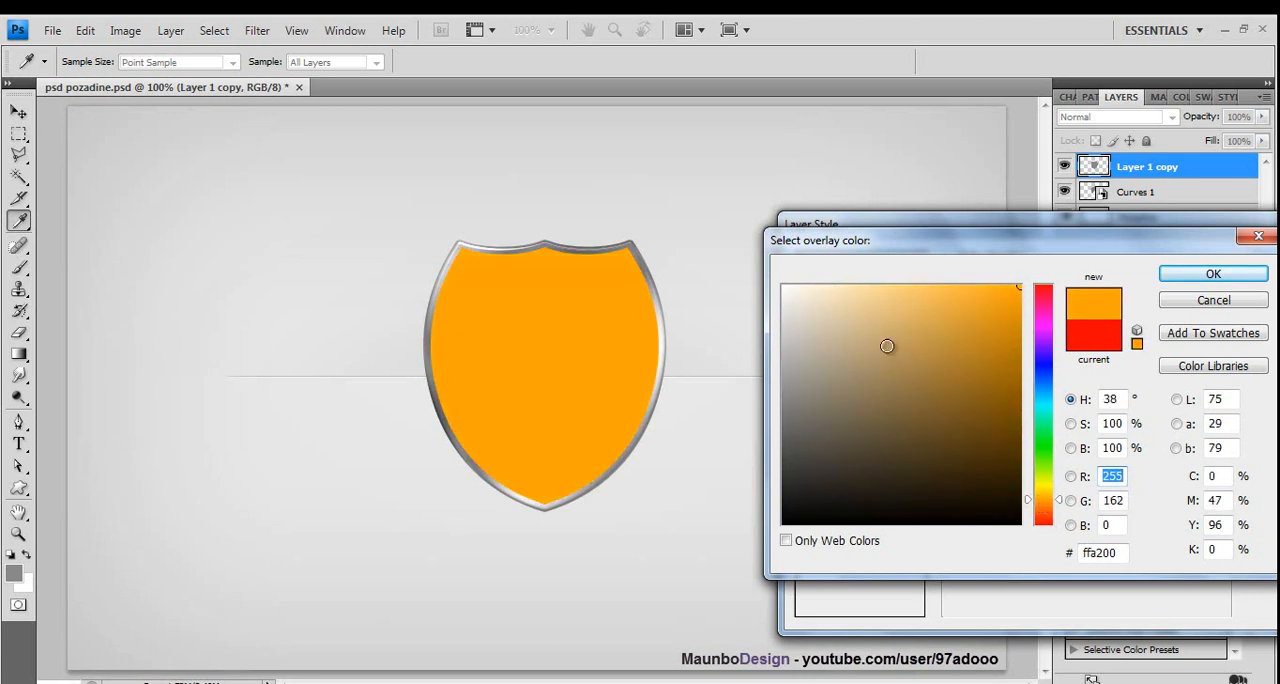
{"action": "left_click_drag", "start_coordinate": [887, 346], "coordinate": [1007, 311]}
{"action": "left_click", "coordinate": [1052, 398]}
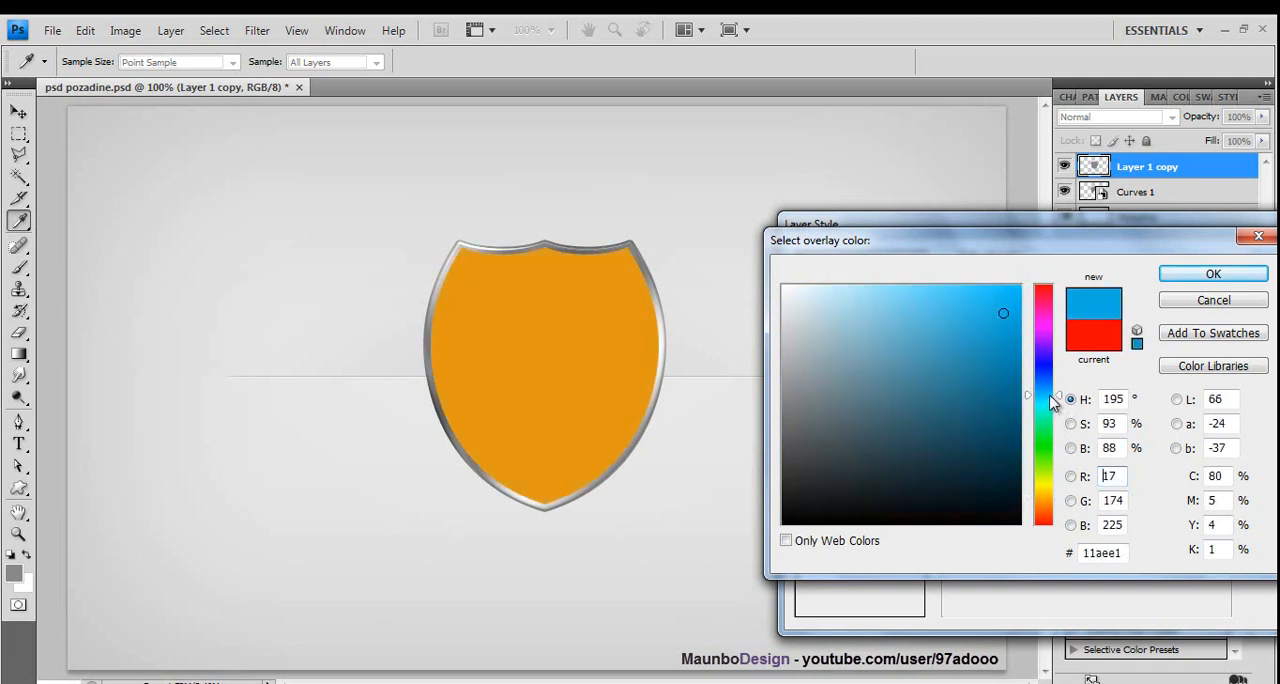
{"action": "left_click", "coordinate": [1056, 387]}
{"action": "left_click_drag", "start_coordinate": [997, 316], "coordinate": [1007, 277]}
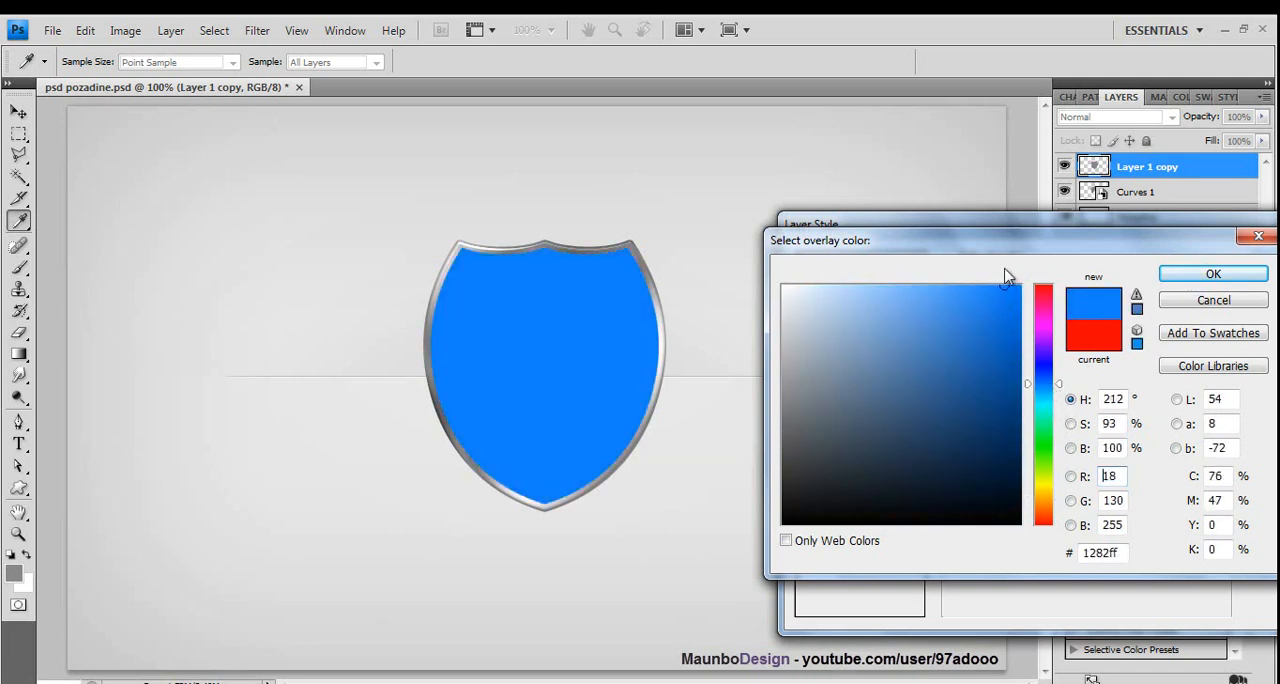
{"action": "left_click", "coordinate": [1058, 408]}
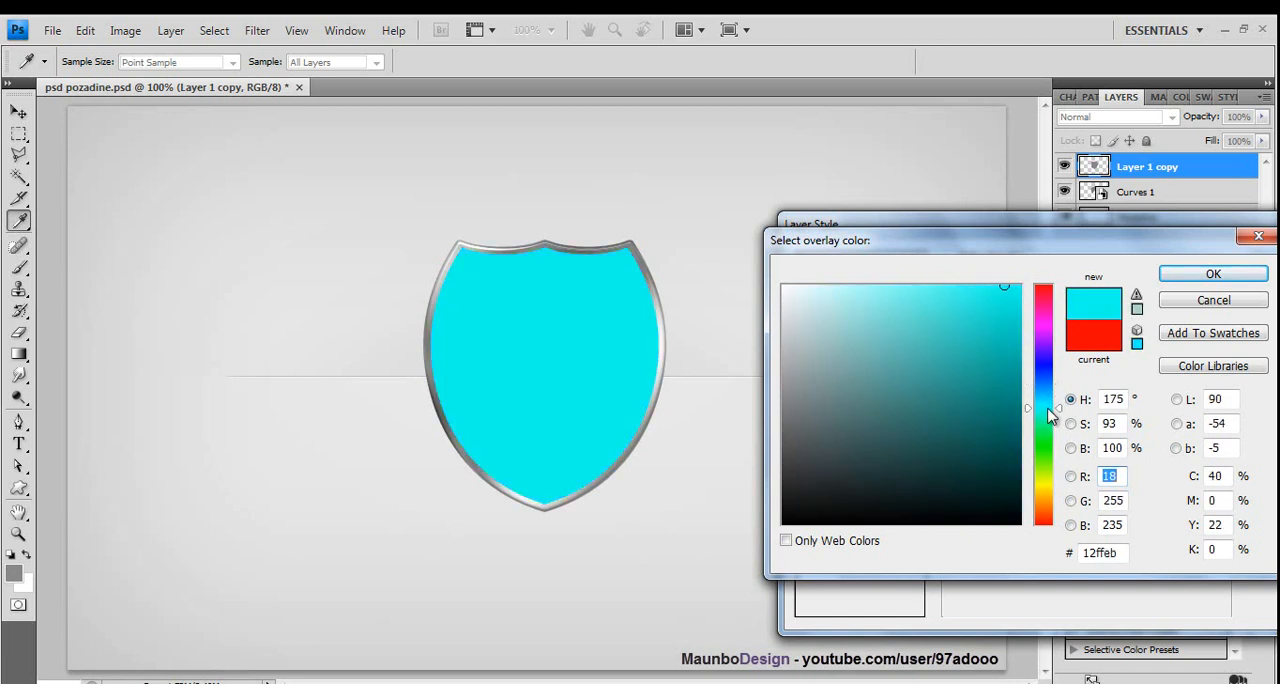
{"action": "left_click", "coordinate": [1050, 418]}
{"action": "left_click", "coordinate": [1044, 406]}
{"action": "left_click", "coordinate": [1046, 399]}
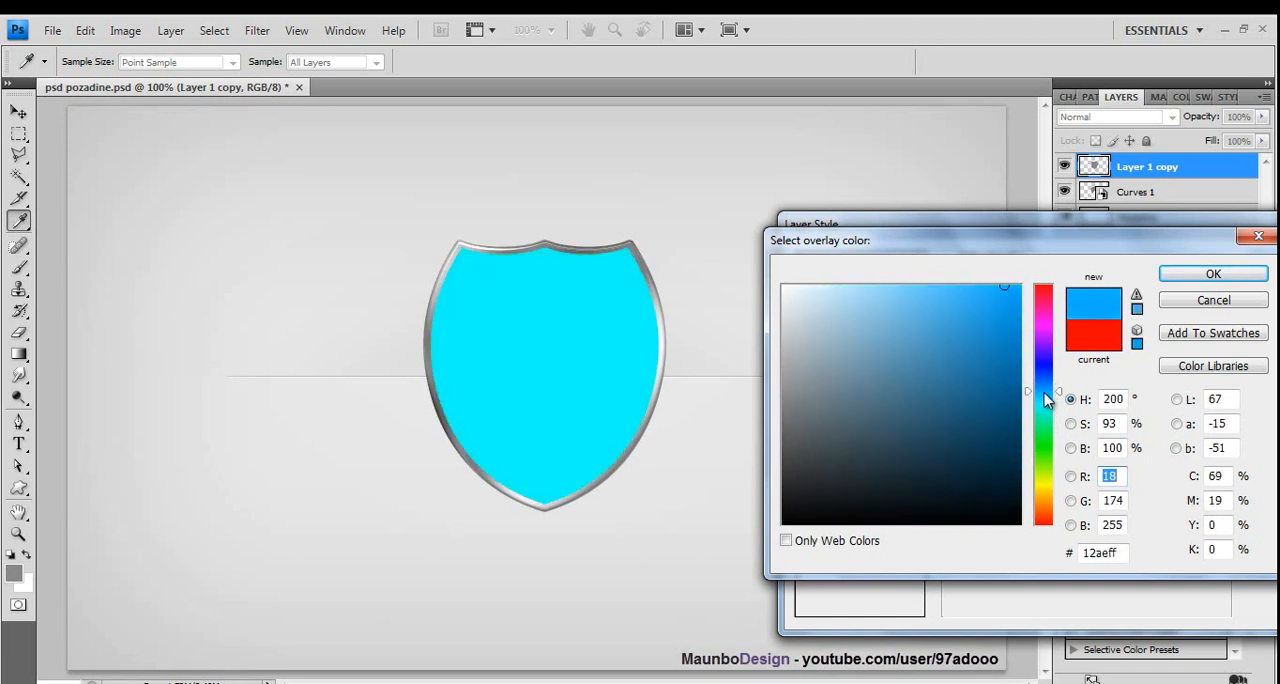
{"action": "left_click", "coordinate": [1045, 399]}
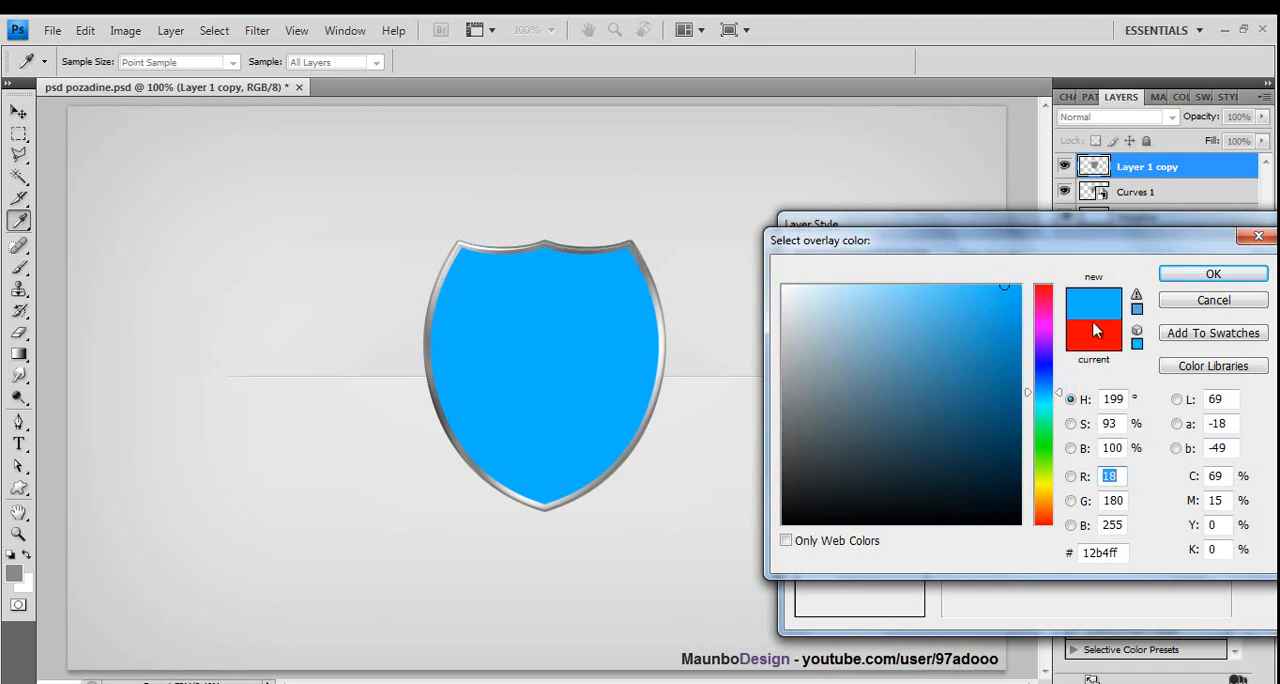
{"action": "left_click", "coordinate": [1045, 385]}
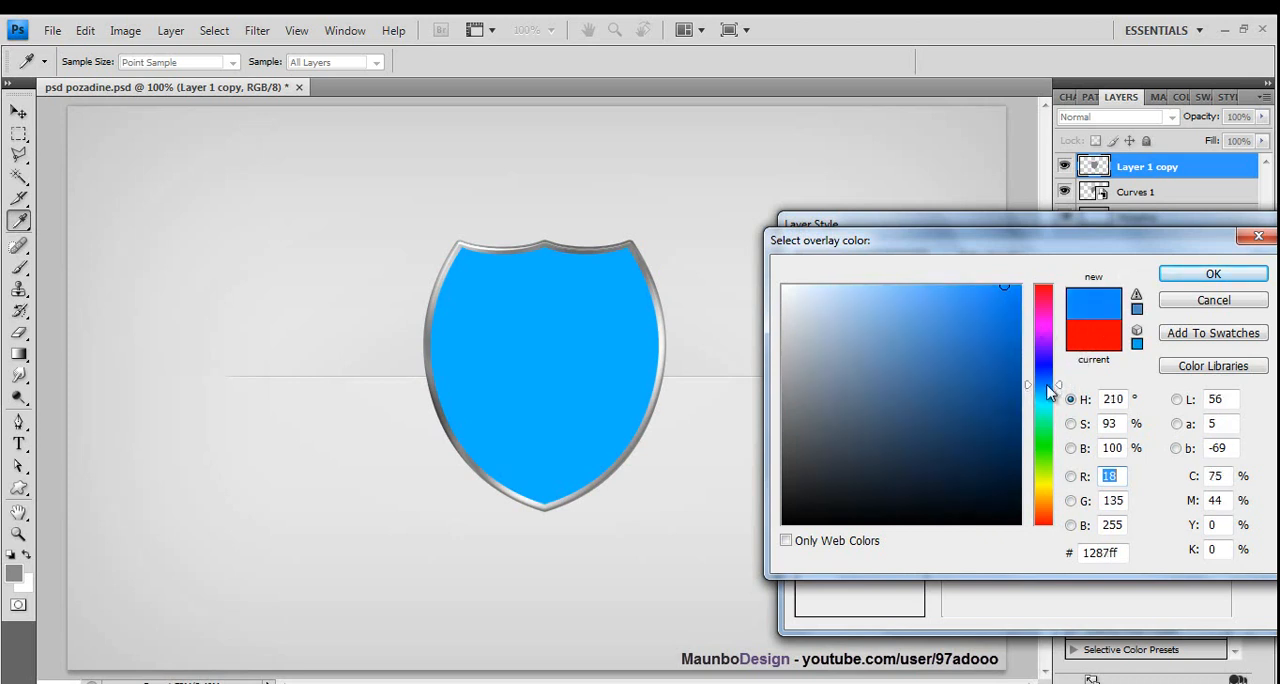
{"action": "left_click", "coordinate": [1213, 274]}
- Add an inner shadow to Layer 1 copy with distance 0 px, size 100 px and about 26% opacity
{"action": "left_click", "coordinate": [814, 331]}
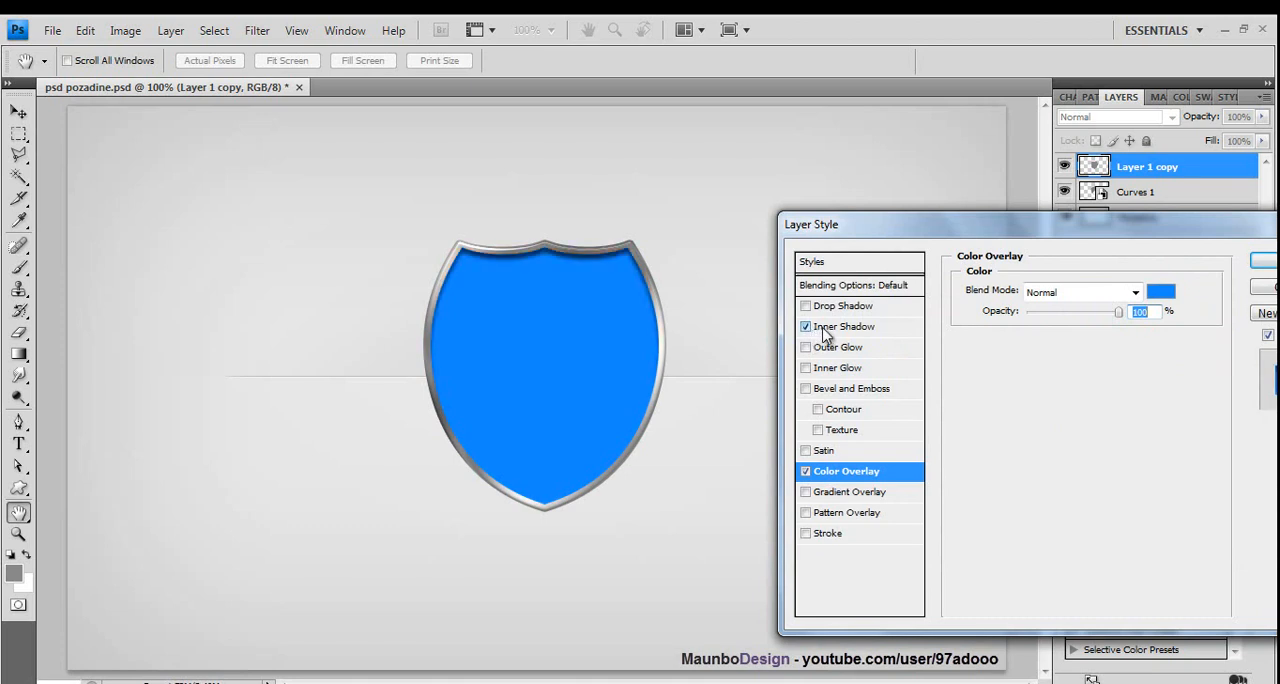
{"action": "left_click_drag", "start_coordinate": [1031, 368], "coordinate": [1077, 416]}
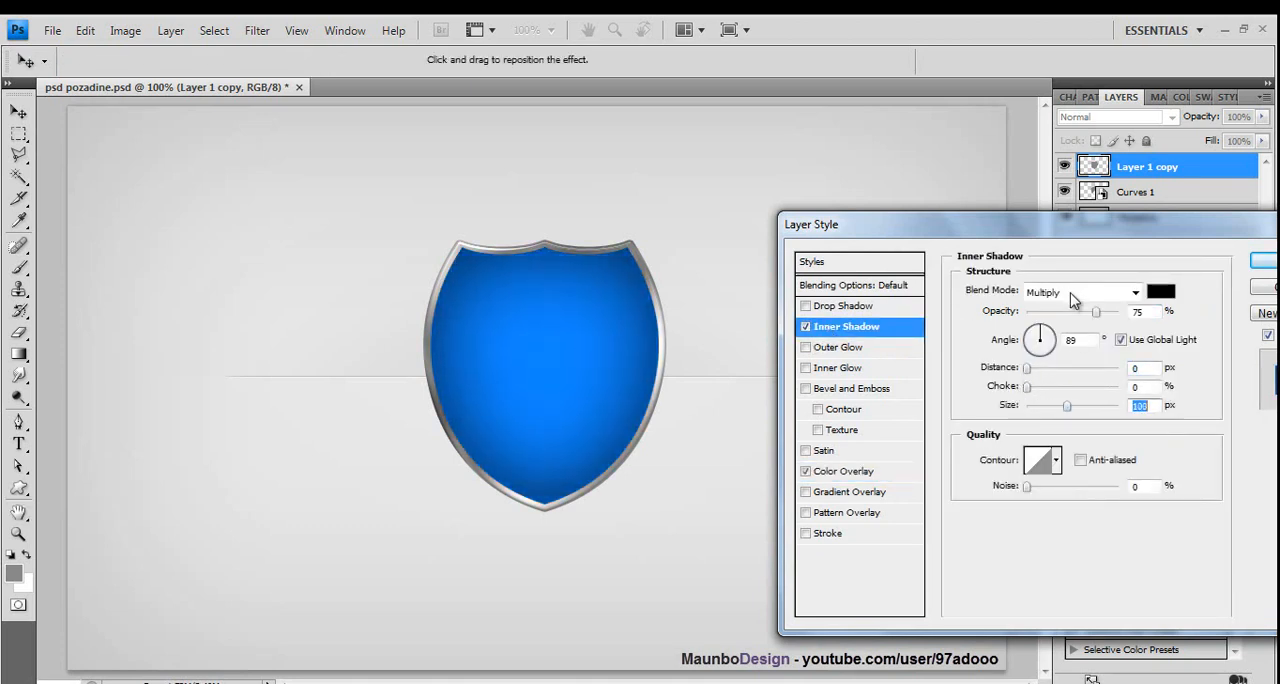
{"action": "left_click_drag", "start_coordinate": [1072, 312], "coordinate": [1057, 318]}
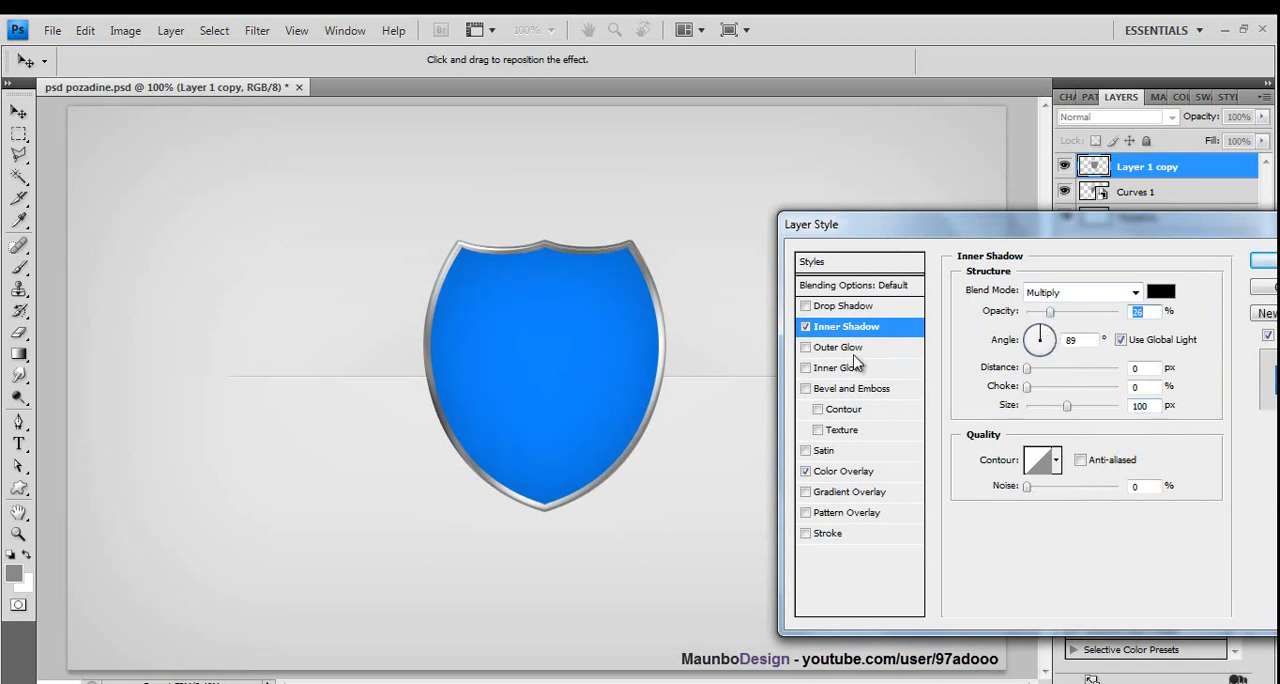
- Add a 1 px white outside stroke to Layer 1 copy at about 36% opacity
{"action": "left_click", "coordinate": [808, 537]}
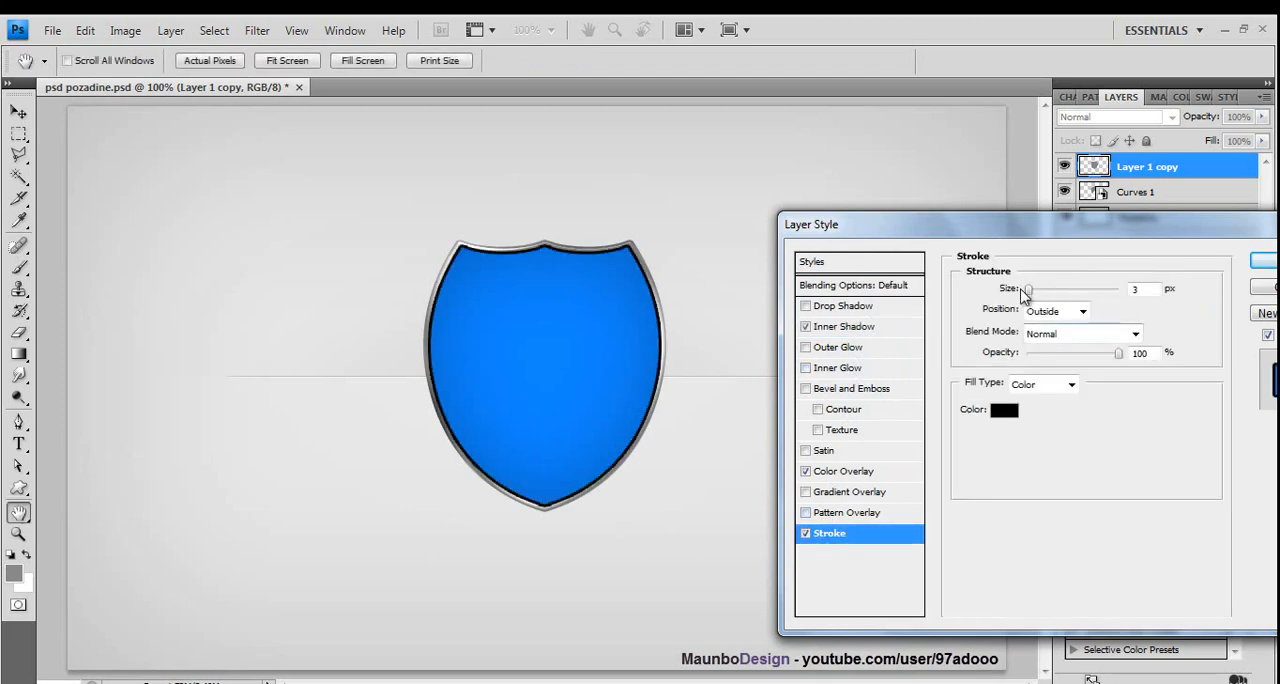
{"action": "left_click_drag", "start_coordinate": [1030, 290], "coordinate": [1025, 292]}
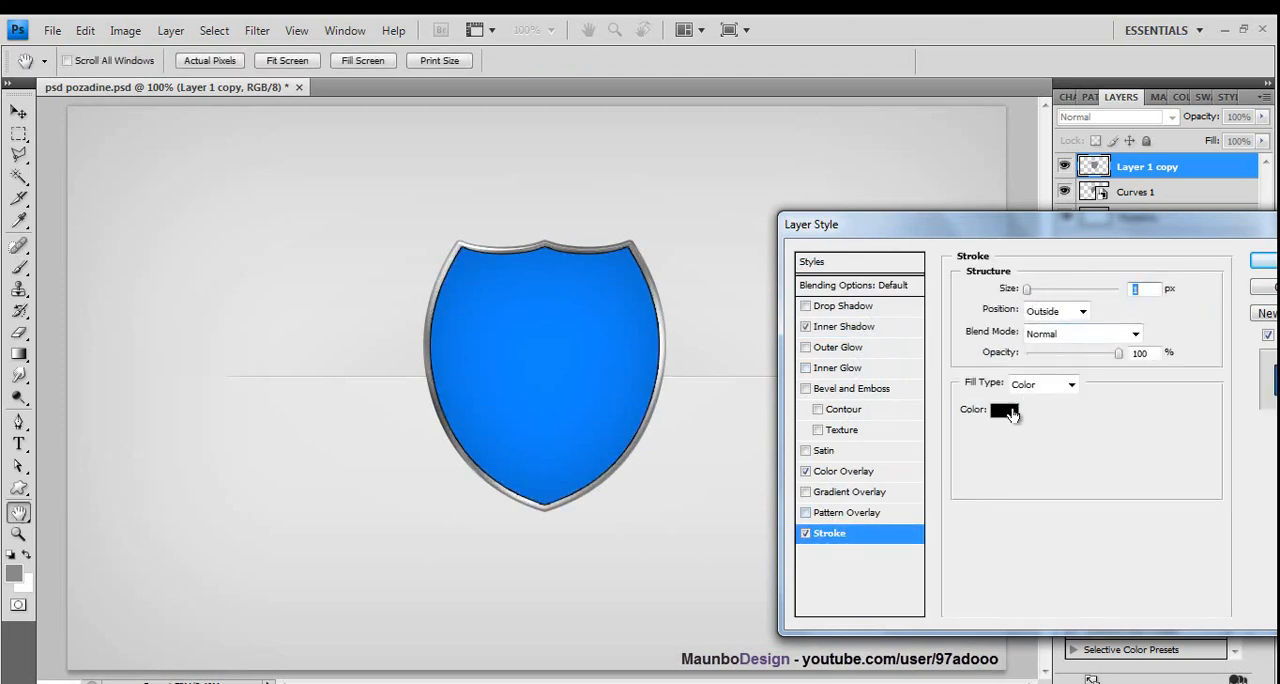
{"action": "left_click", "coordinate": [1004, 410]}
{"action": "left_click", "coordinate": [786, 288]}
{"action": "left_click", "coordinate": [1210, 274]}
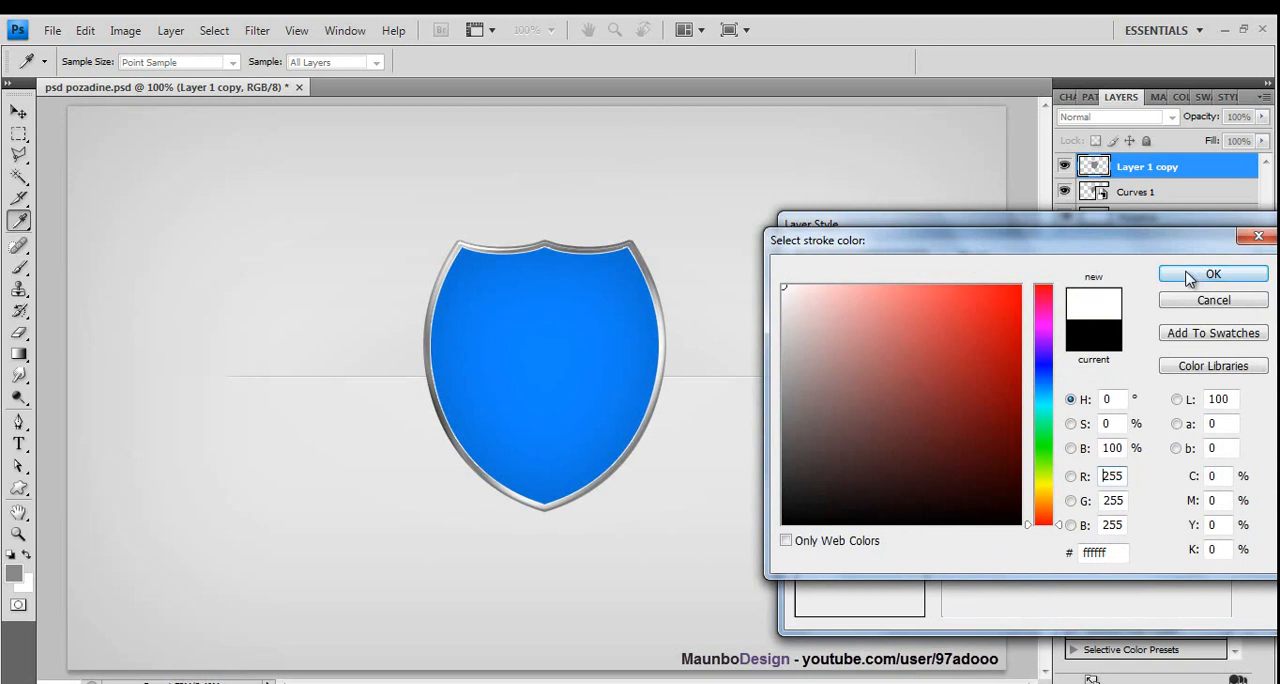
{"action": "left_click_drag", "start_coordinate": [1070, 354], "coordinate": [1060, 360]}
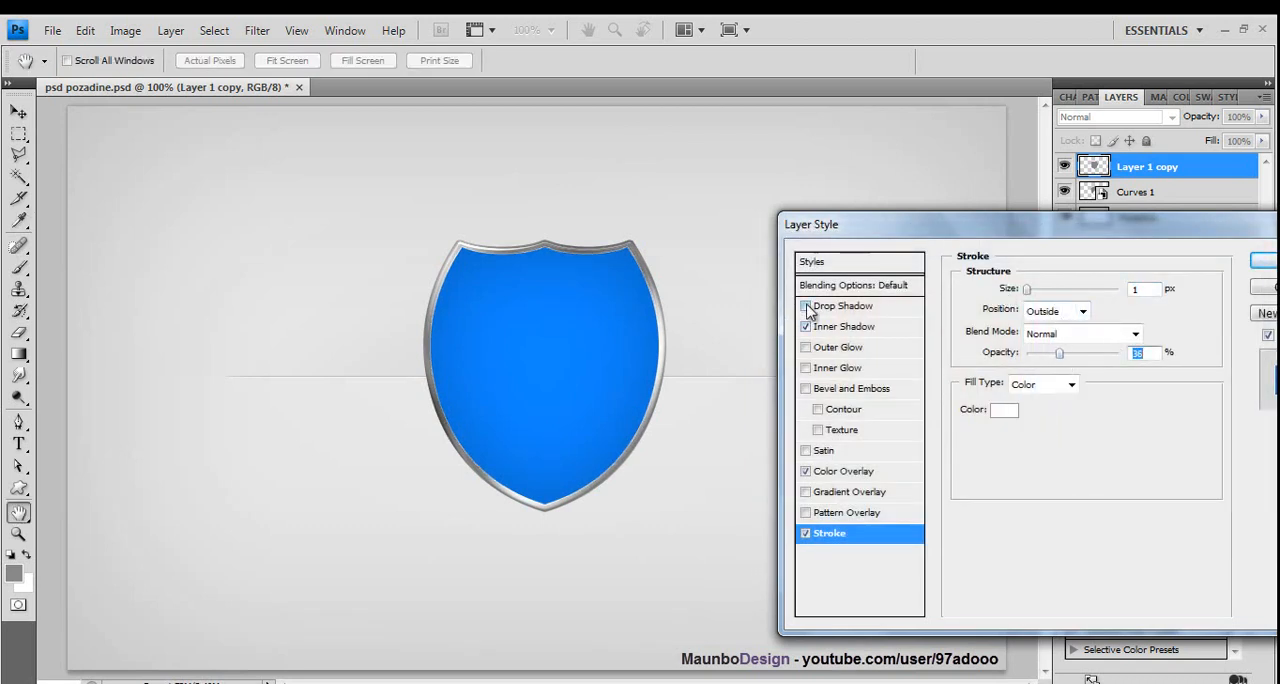
- Add an inner bevel to Layer 1 copy with about 215% depth and 5 px size, and apply the layer style
{"action": "left_click", "coordinate": [806, 388]}
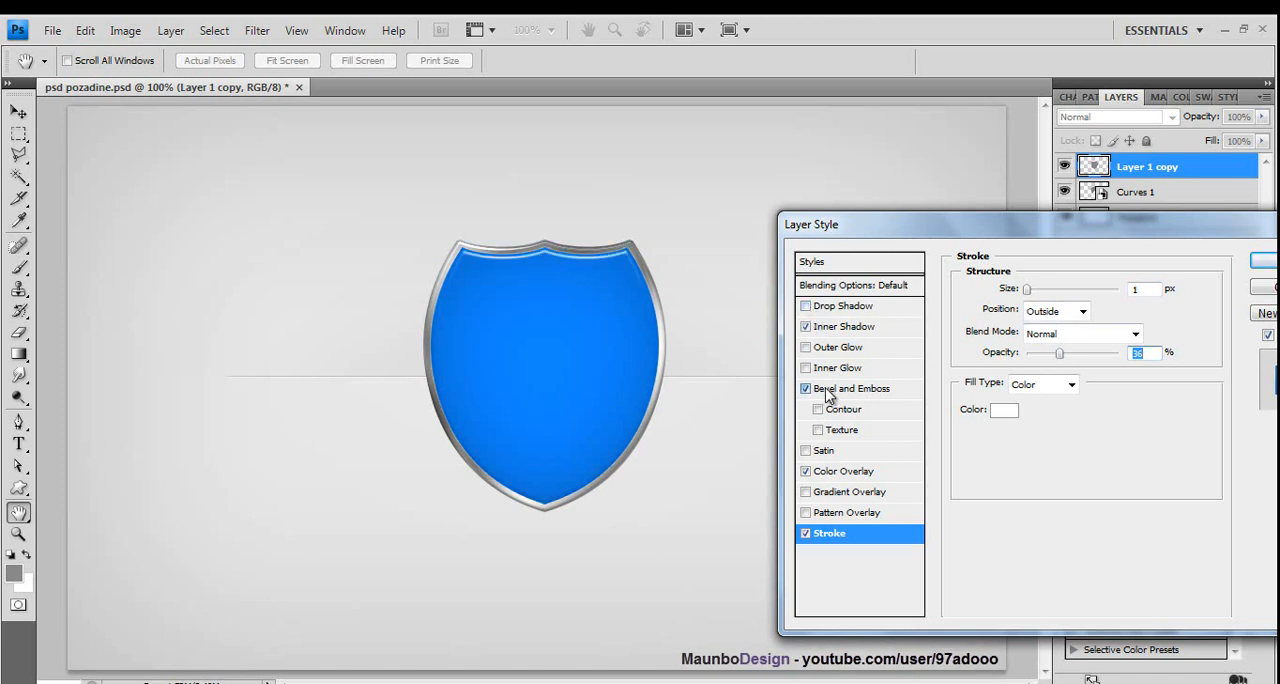
{"action": "left_click", "coordinate": [855, 388]}
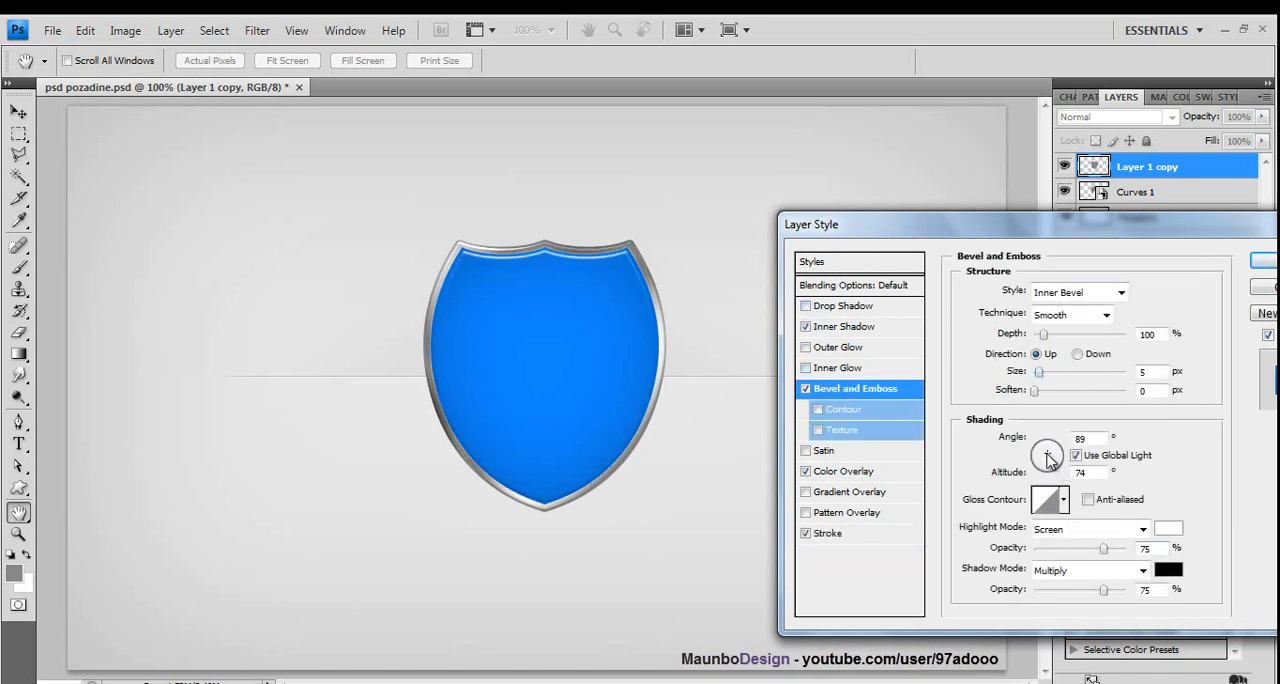
{"action": "double_click", "coordinate": [1090, 439]}
{"action": "left_click_drag", "start_coordinate": [1041, 377], "coordinate": [1040, 384]}
{"action": "mouse_move", "coordinate": [1044, 334]}
{"action": "left_mouse_down"}
{"action": "mouse_move", "coordinate": [1082, 344]}
{"action": "mouse_move", "coordinate": [1058, 350]}
{"action": "left_mouse_up"}
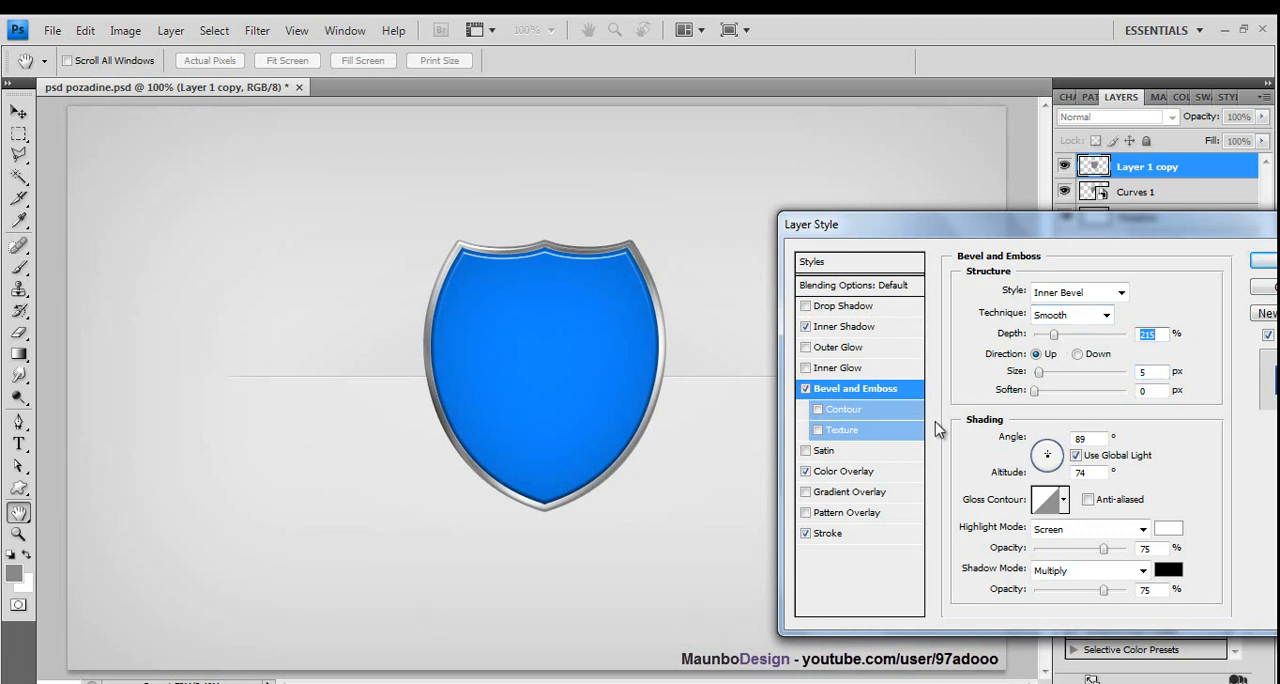
{"action": "left_click", "coordinate": [1265, 260]}
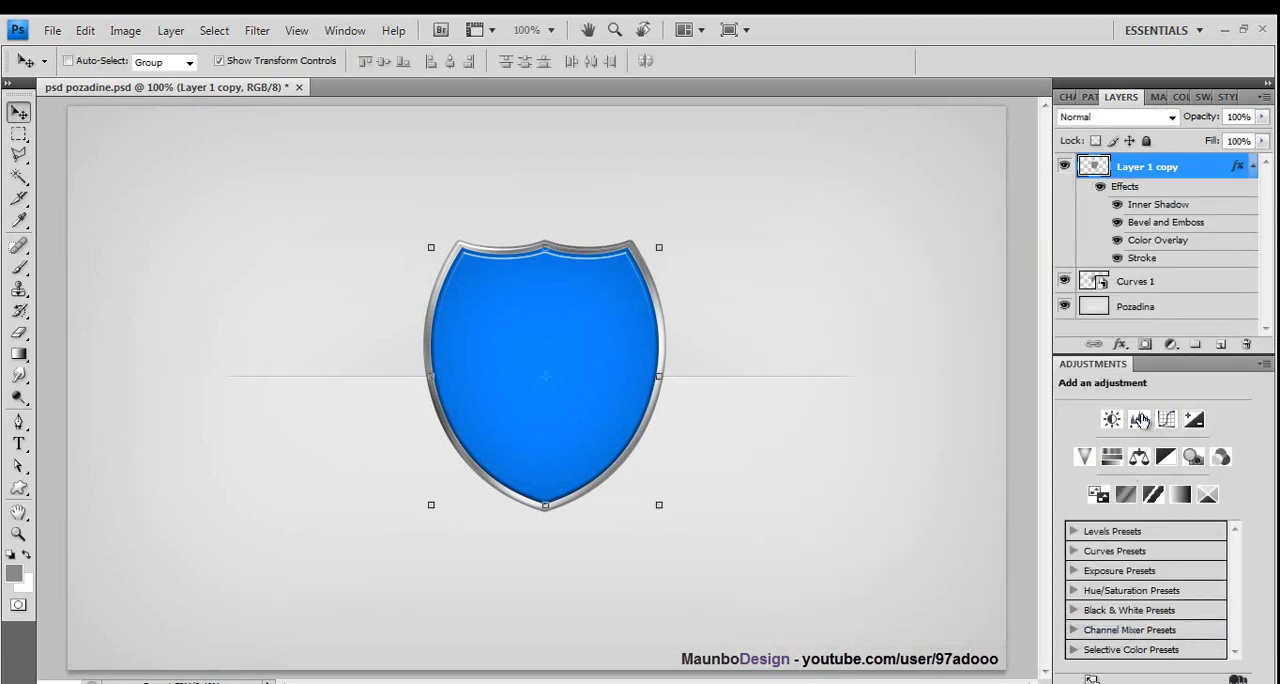
- Add a new layer above Layer 1 copy and set up the Ellipse tool with white as the foreground color
{"action": "left_click", "coordinate": [1220, 346]}
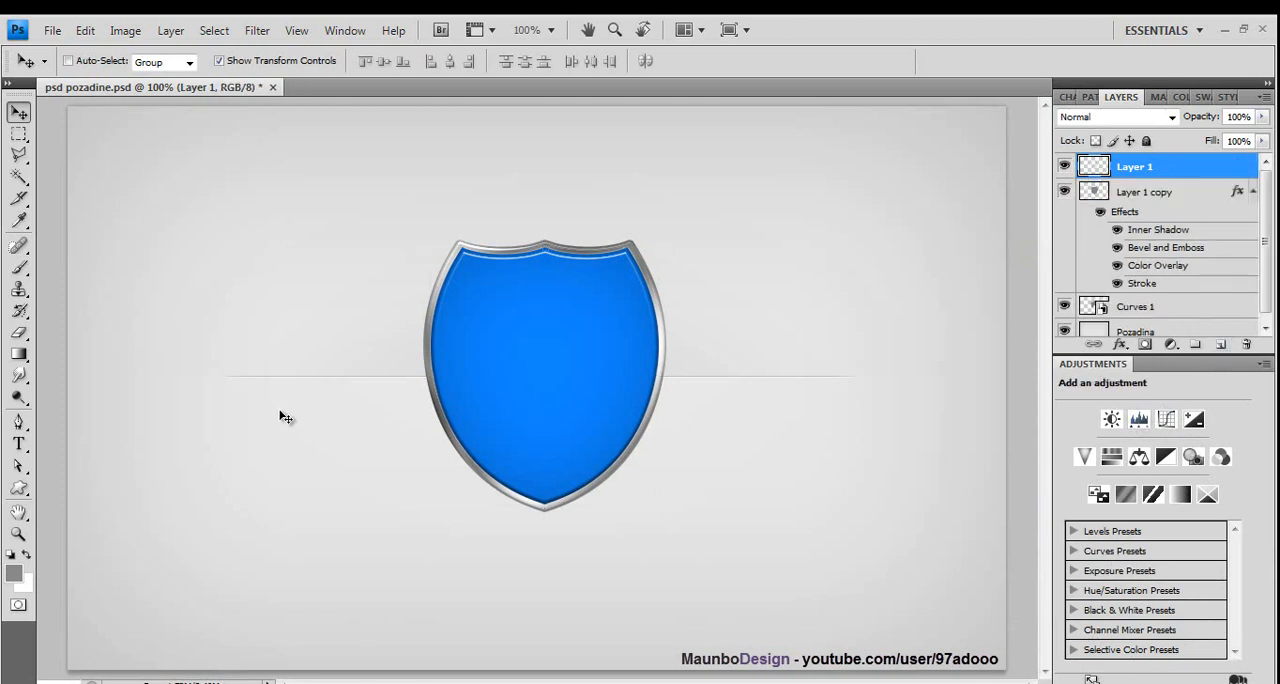
{"action": "left_click", "coordinate": [18, 487]}
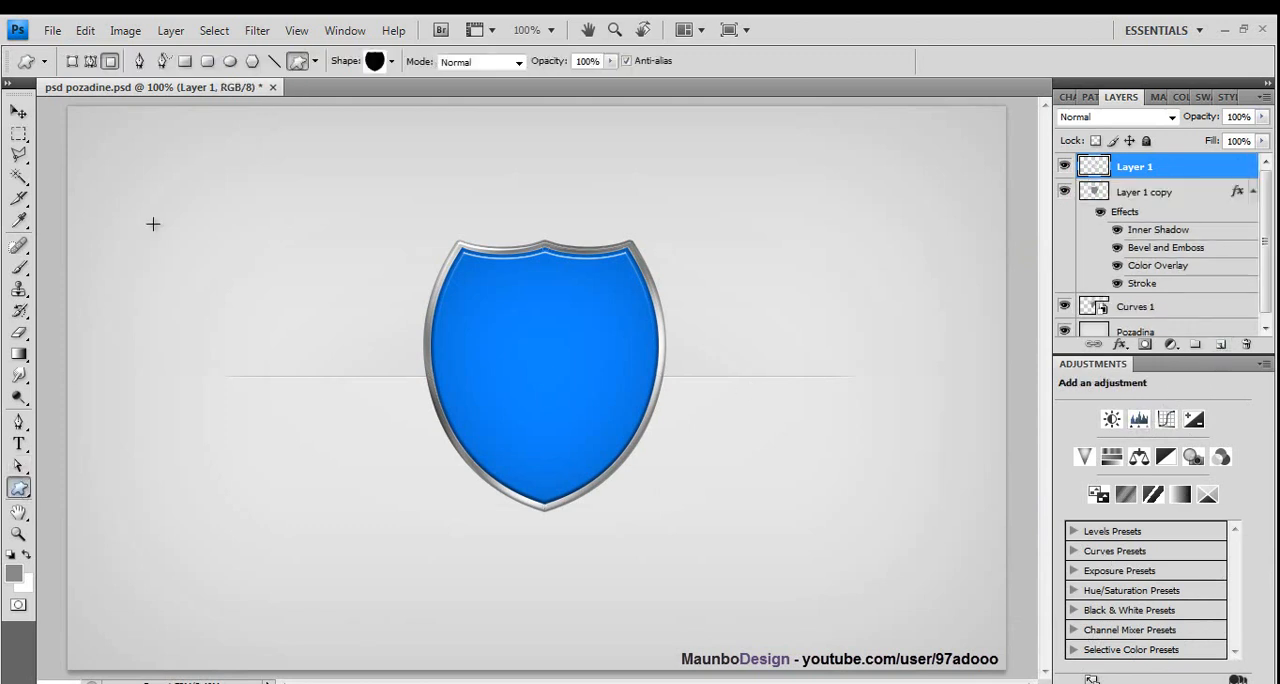
{"action": "left_click", "coordinate": [230, 61]}
{"action": "left_click", "coordinate": [26, 555]}
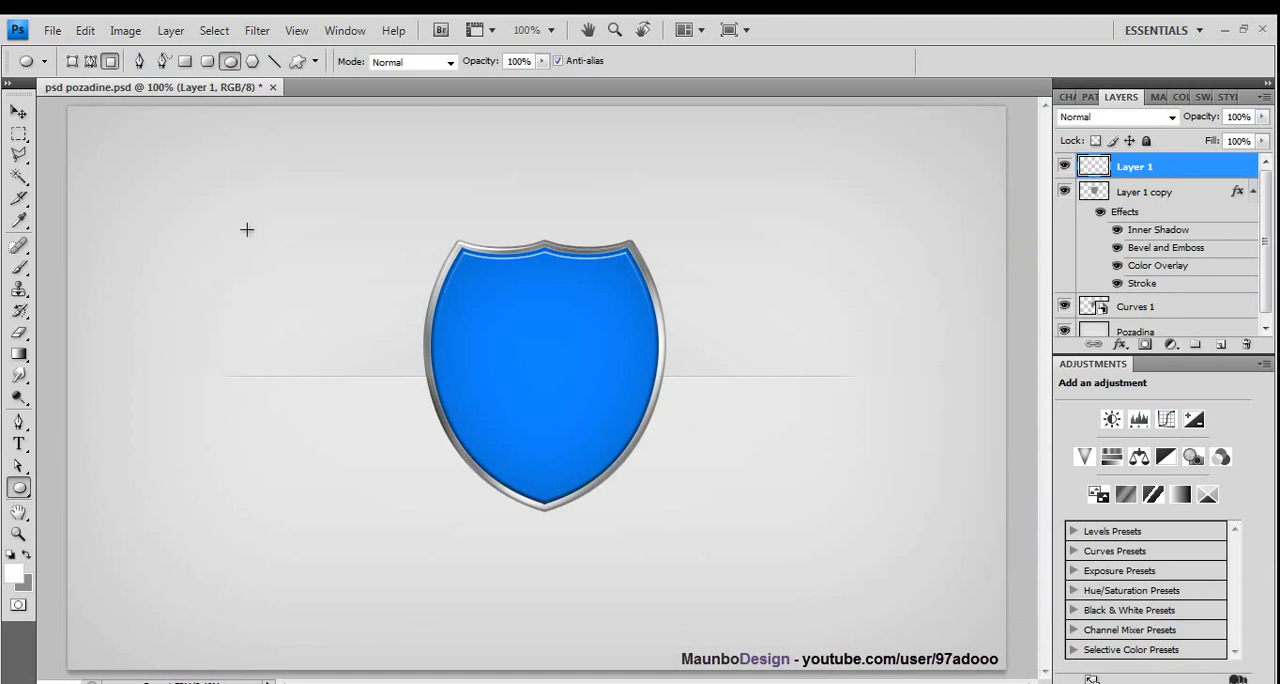
{"action": "left_click_drag", "start_coordinate": [247, 230], "coordinate": [794, 368]}
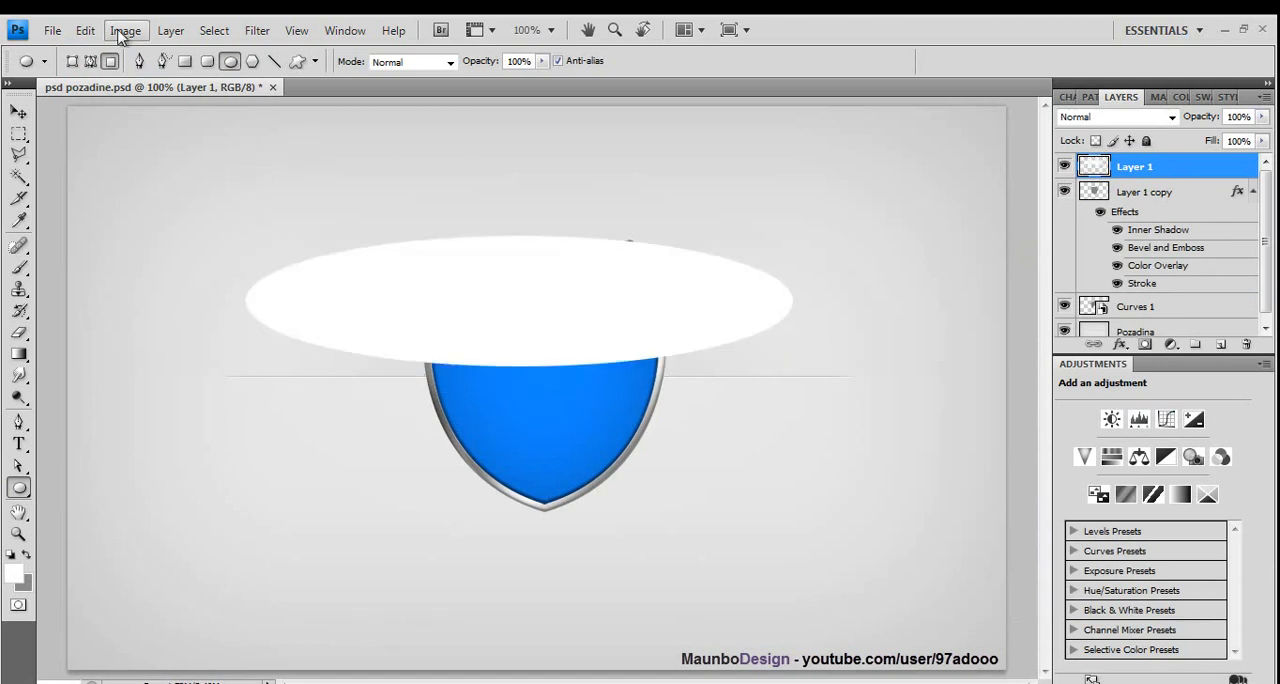
{"action": "left_click", "coordinate": [85, 30]}
{"action": "left_click", "coordinate": [130, 14]}
- Draw a large white ellipse over the shield's upper left, leaving its lower right portion uncovered
{"action": "left_click_drag", "start_coordinate": [211, 142], "coordinate": [646, 432]}
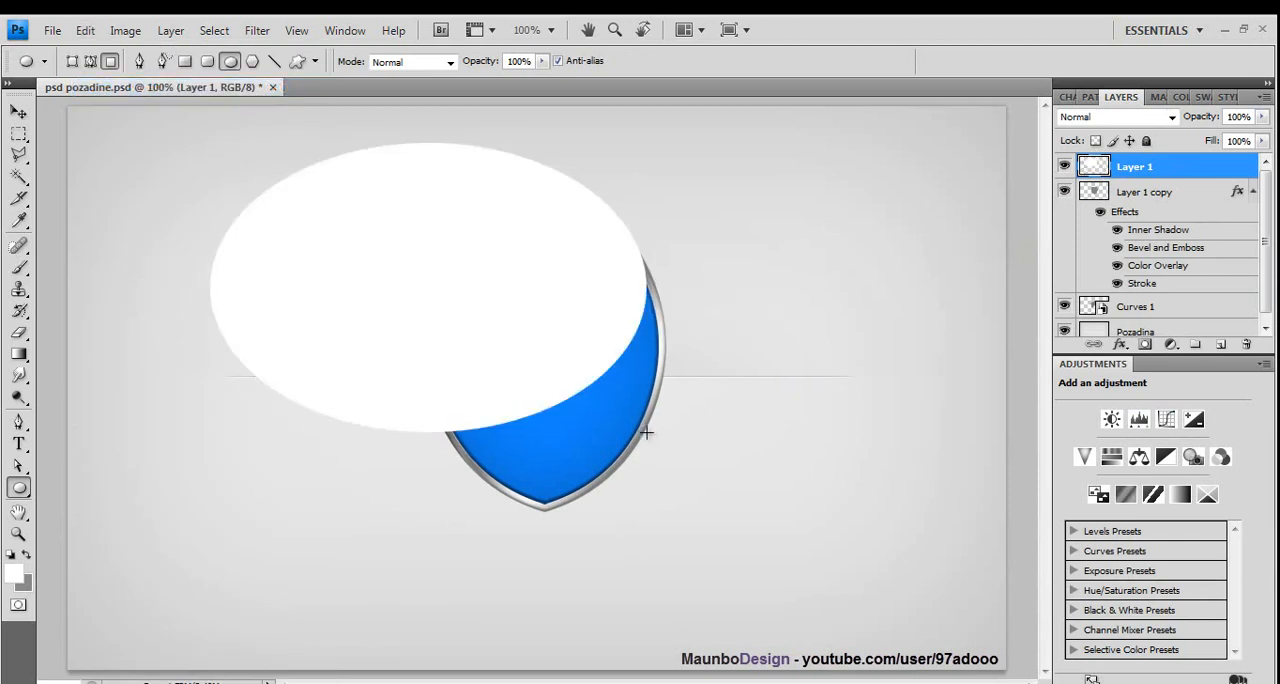
- Select the area outside the shield's metallic rim with the Magic Wand, based on the Curves 1 layer
{"action": "left_click", "coordinate": [18, 176]}
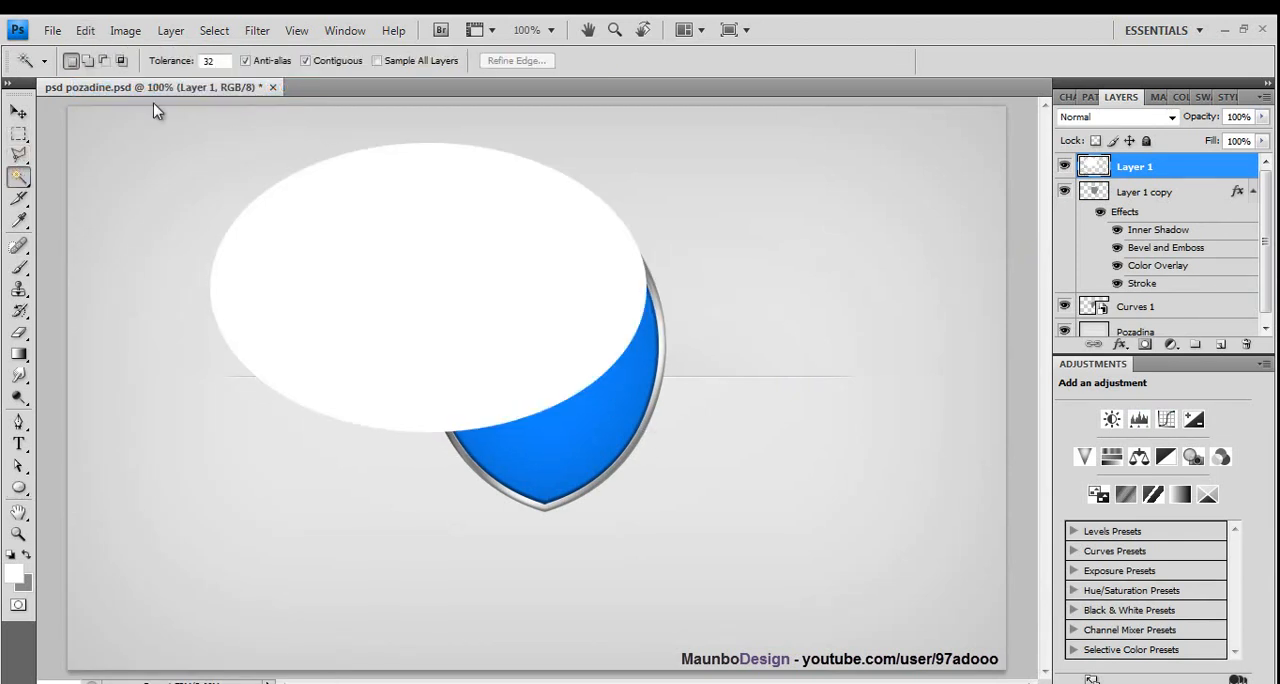
{"action": "left_click", "coordinate": [1137, 192]}
{"action": "left_click", "coordinate": [616, 357]}
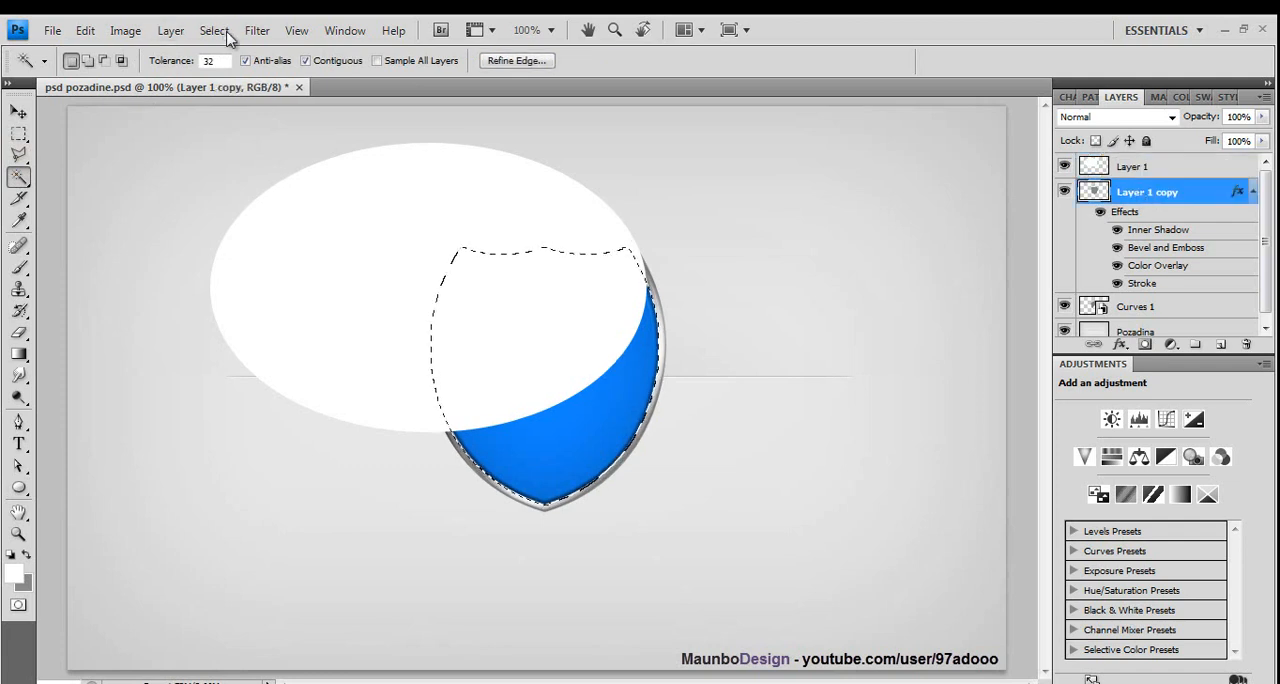
{"action": "left_click", "coordinate": [1172, 310]}
{"action": "key", "text": "ctrl+shift+i"}
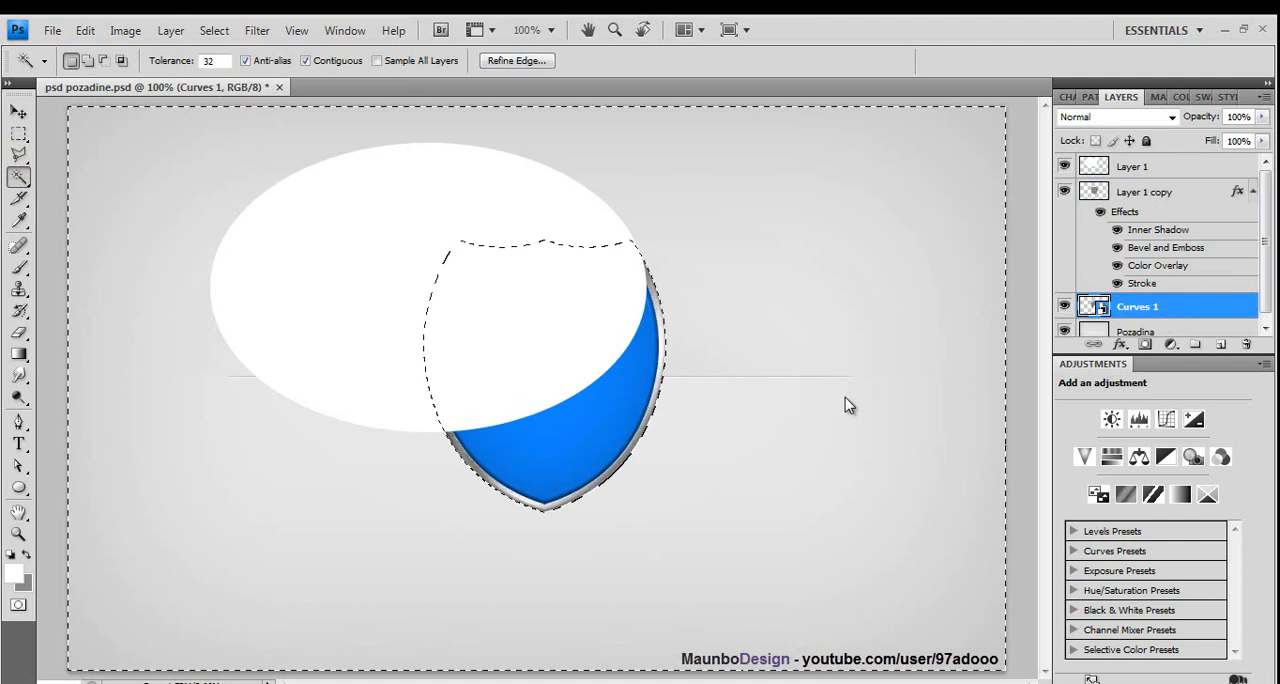
- Erase the part of the white ellipse on Layer 1 outside the shield with a 147 px eraser, and deselect
{"action": "left_click", "coordinate": [18, 332]}
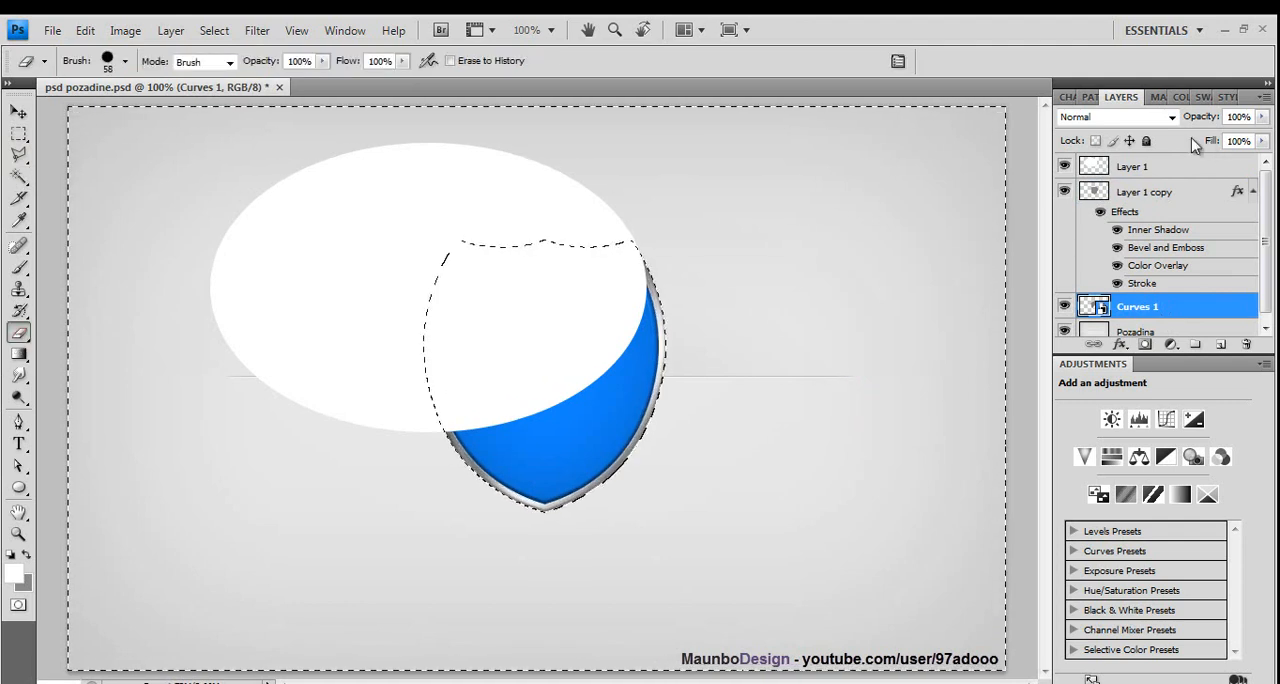
{"action": "left_click", "coordinate": [1158, 170]}
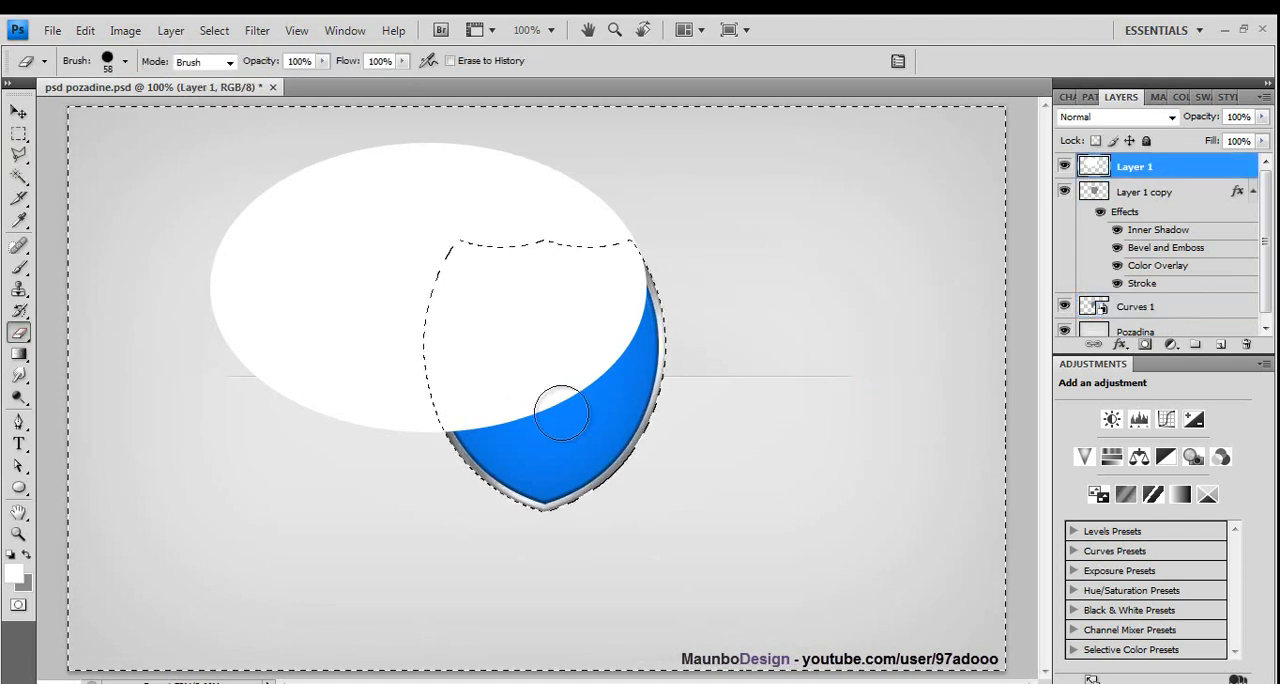
{"action": "left_click", "coordinate": [108, 66]}
{"action": "left_click", "coordinate": [132, 114]}
{"action": "mouse_move", "coordinate": [437, 481]}
{"action": "left_mouse_down"}
{"action": "mouse_move", "coordinate": [369, 170]}
{"action": "mouse_move", "coordinate": [380, 156]}
{"action": "mouse_move", "coordinate": [163, 173]}
{"action": "mouse_move", "coordinate": [511, 248]}
{"action": "mouse_move", "coordinate": [460, 112]}
{"action": "mouse_move", "coordinate": [490, 58]}
{"action": "mouse_move", "coordinate": [620, 230]}
{"action": "left_mouse_up"}
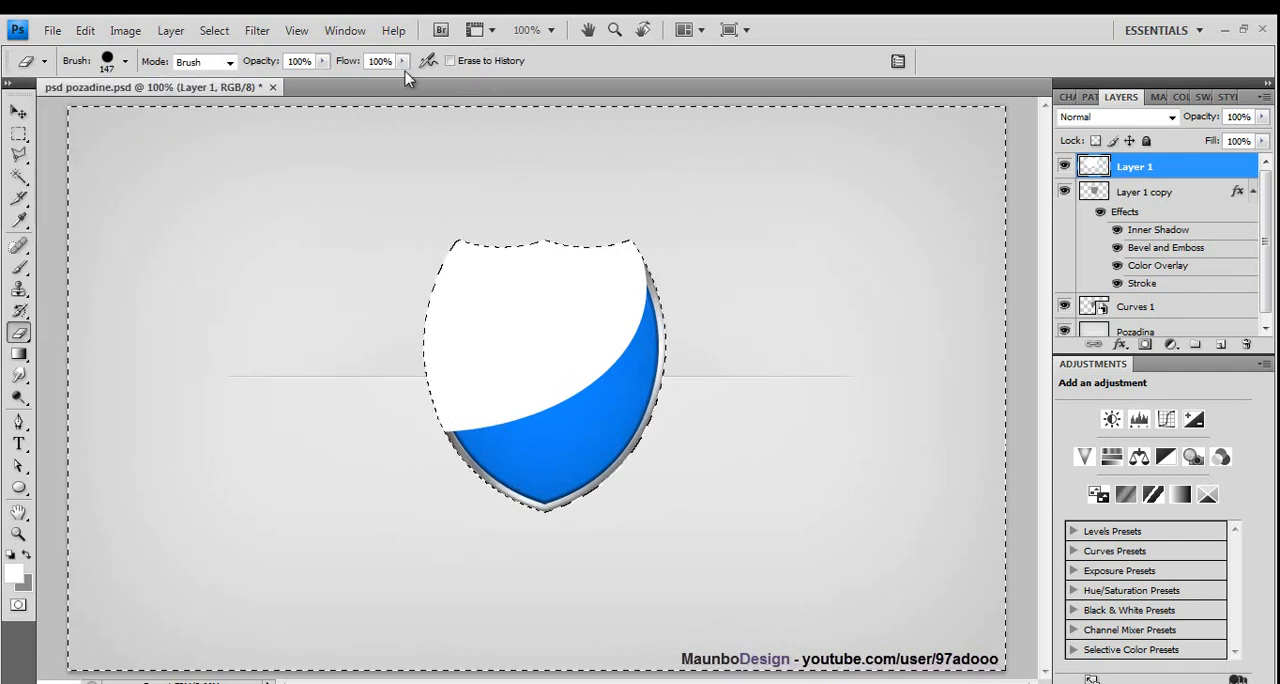
{"action": "left_click", "coordinate": [214, 30]}
{"action": "left_click", "coordinate": [237, 70]}
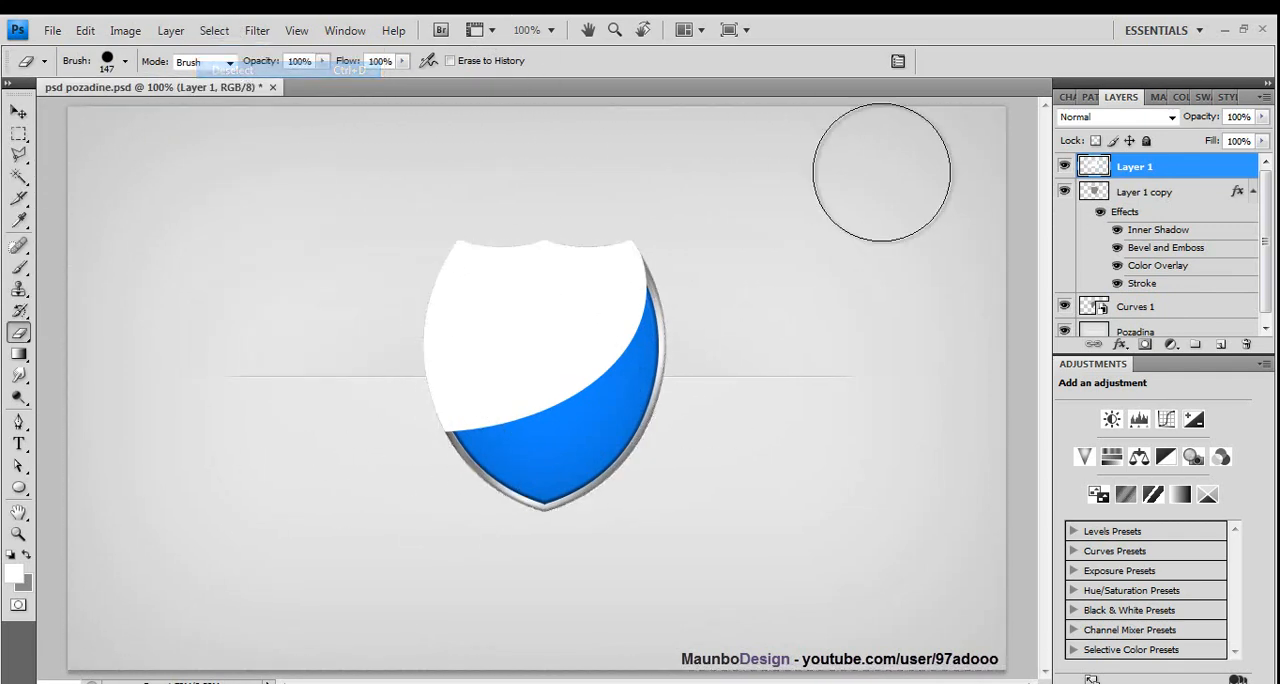
- Set the opacity of Layer 1 to 9% in its blending options
{"action": "double_click", "coordinate": [1198, 170]}
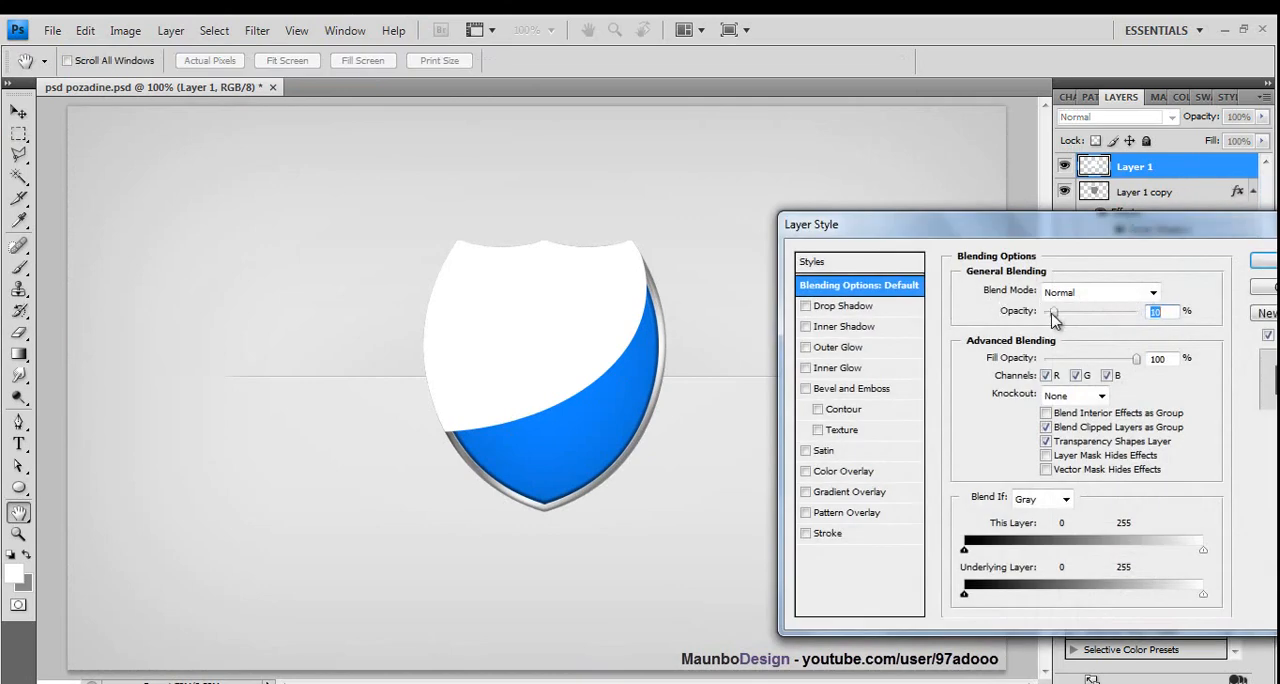
{"action": "mouse_move", "coordinate": [1052, 318]}
{"action": "left_mouse_down"}
{"action": "mouse_move", "coordinate": [1068, 326]}
{"action": "mouse_move", "coordinate": [1054, 330]}
{"action": "left_mouse_up"}
{"action": "left_click", "coordinate": [1264, 260]}
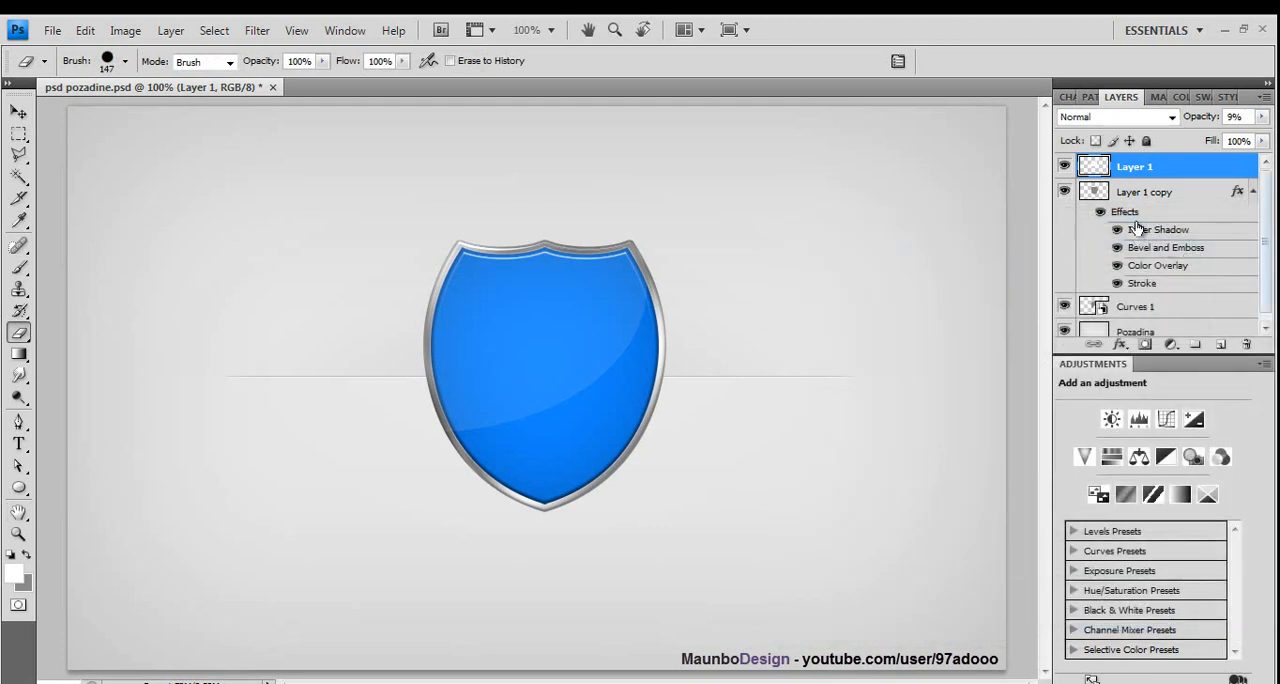
- Add a new layer above Layer 1 copy and draw a white ellipse over the shield's lower left portion
{"action": "left_click", "coordinate": [1135, 195]}
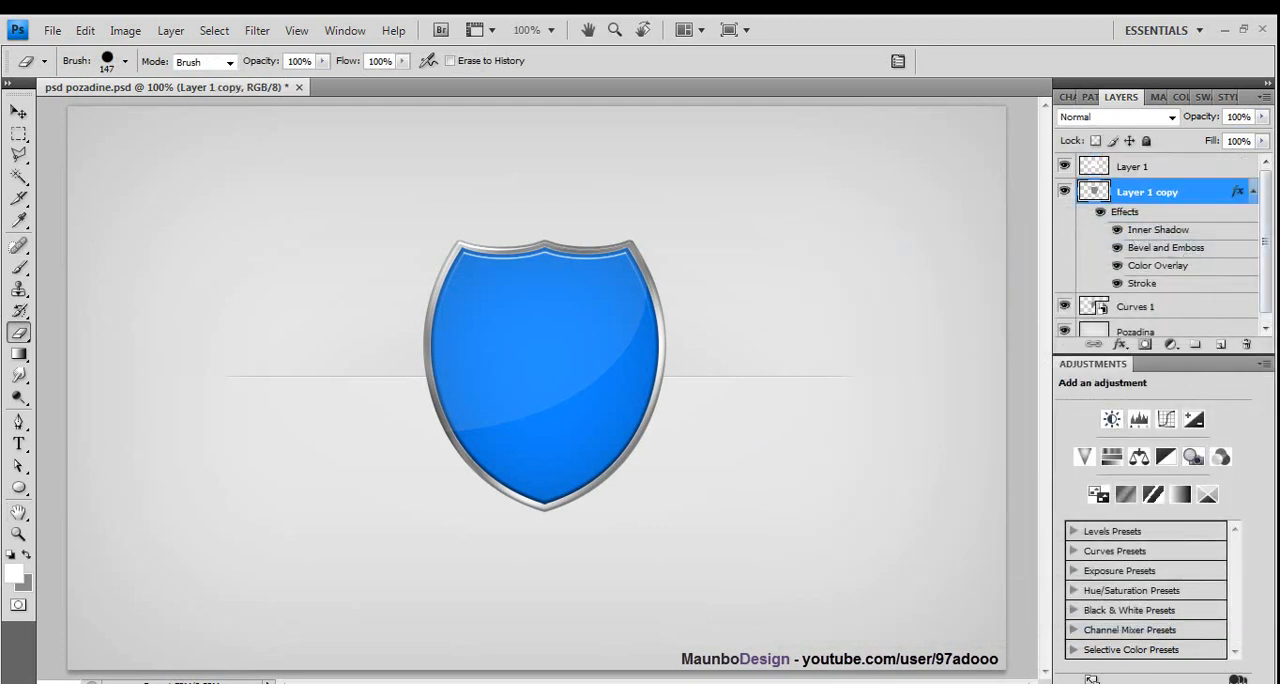
{"action": "left_click", "coordinate": [1221, 345]}
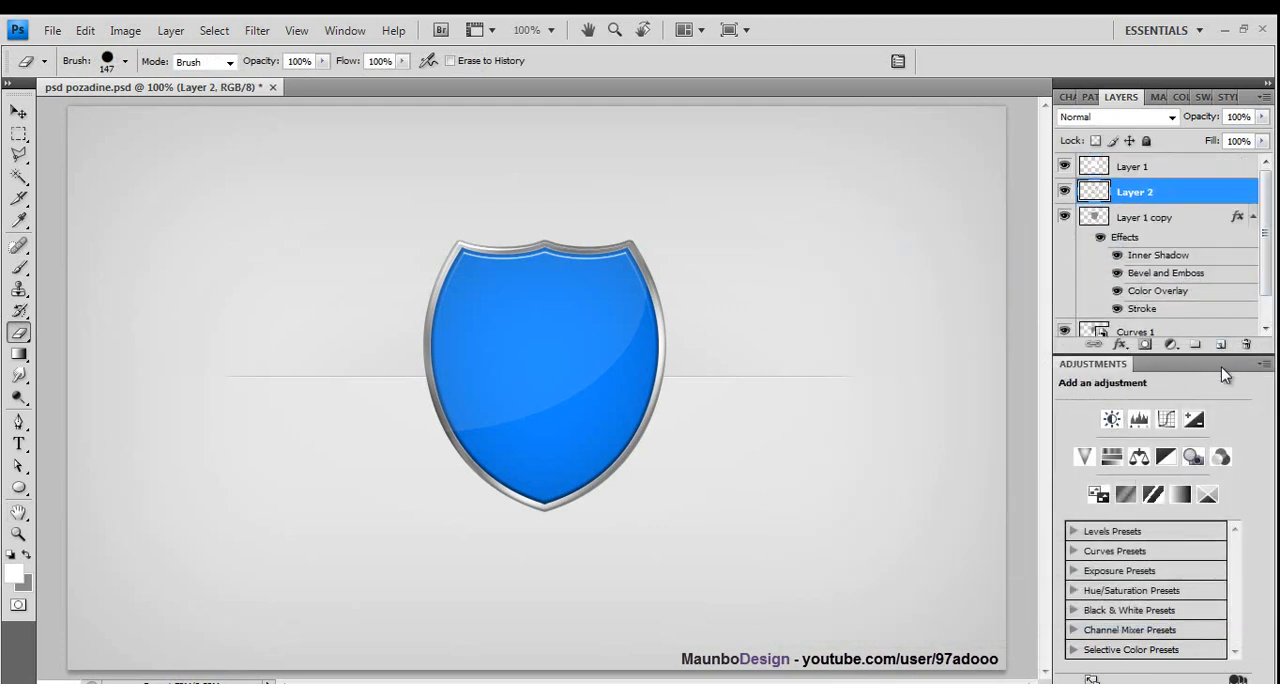
{"action": "left_click", "coordinate": [18, 486]}
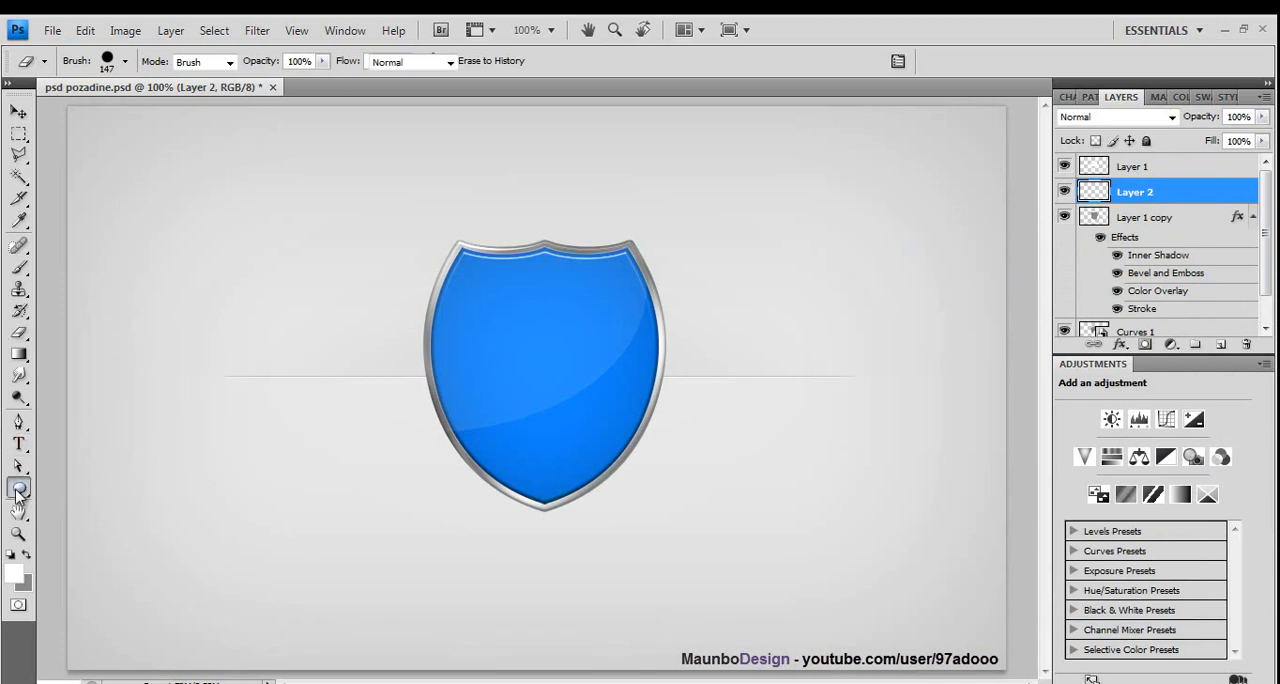
{"action": "left_click_drag", "start_coordinate": [356, 336], "coordinate": [317, 351]}
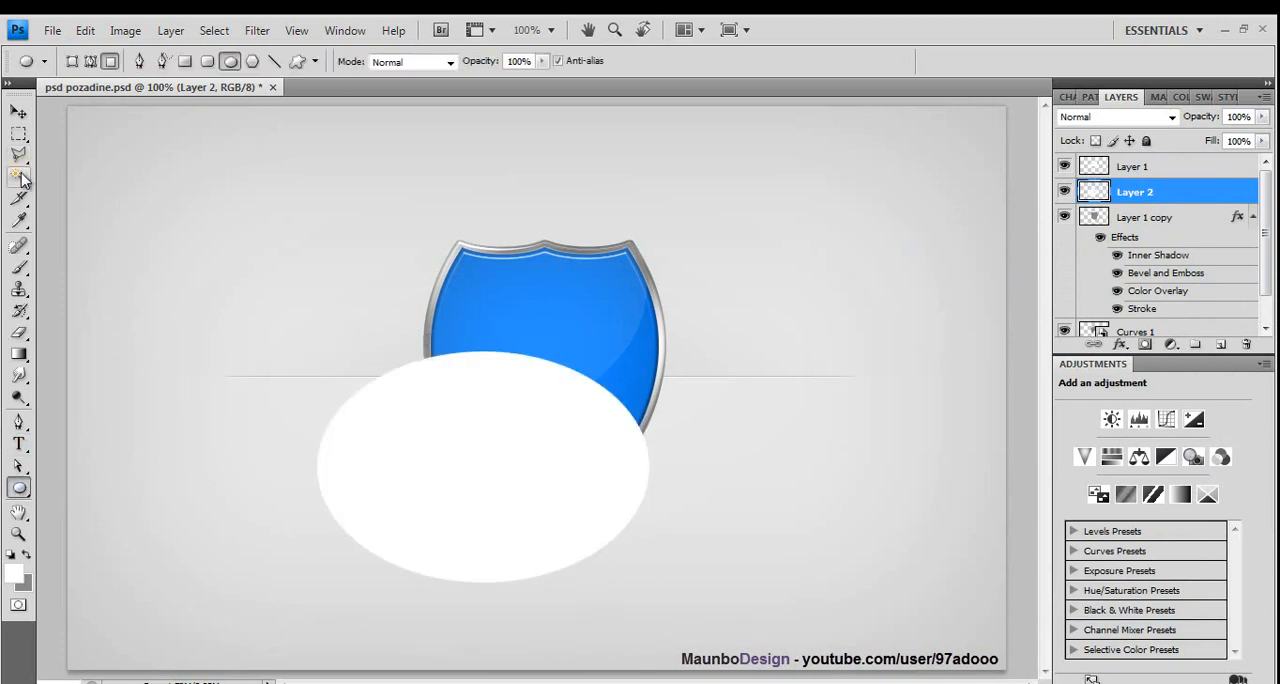
{"action": "left_click", "coordinate": [18, 176]}
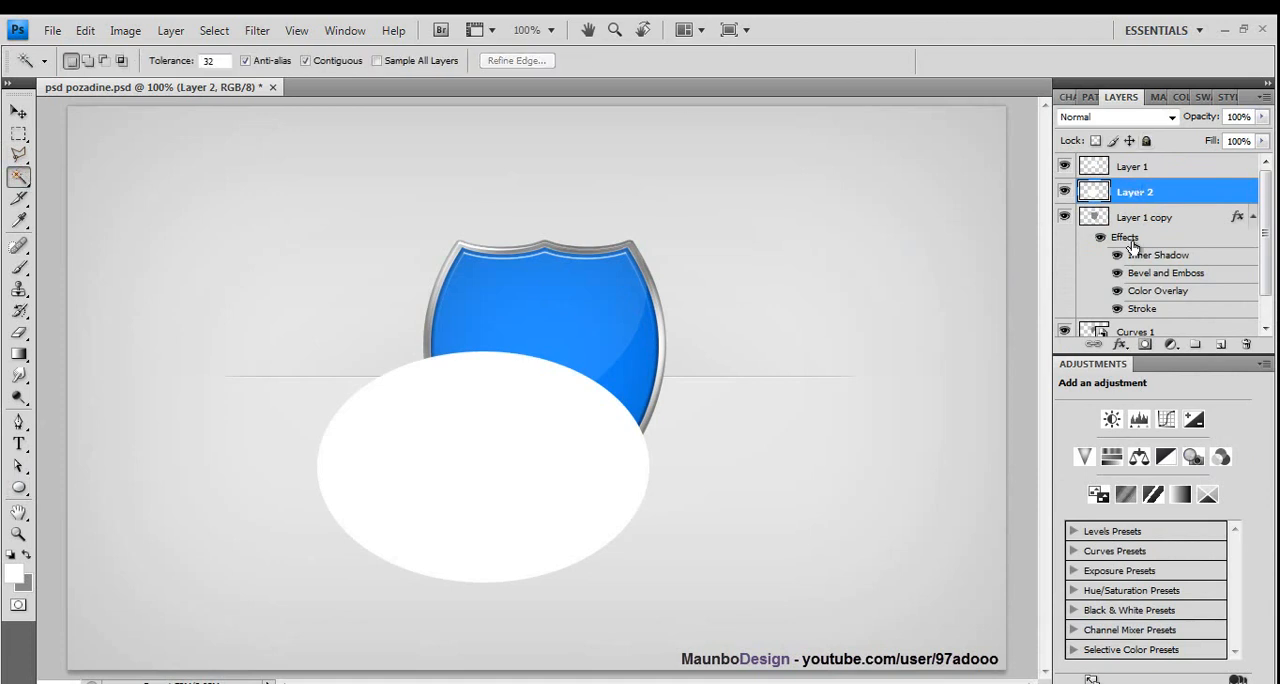
{"action": "left_click", "coordinate": [1137, 333]}
{"action": "left_click", "coordinate": [634, 348]}
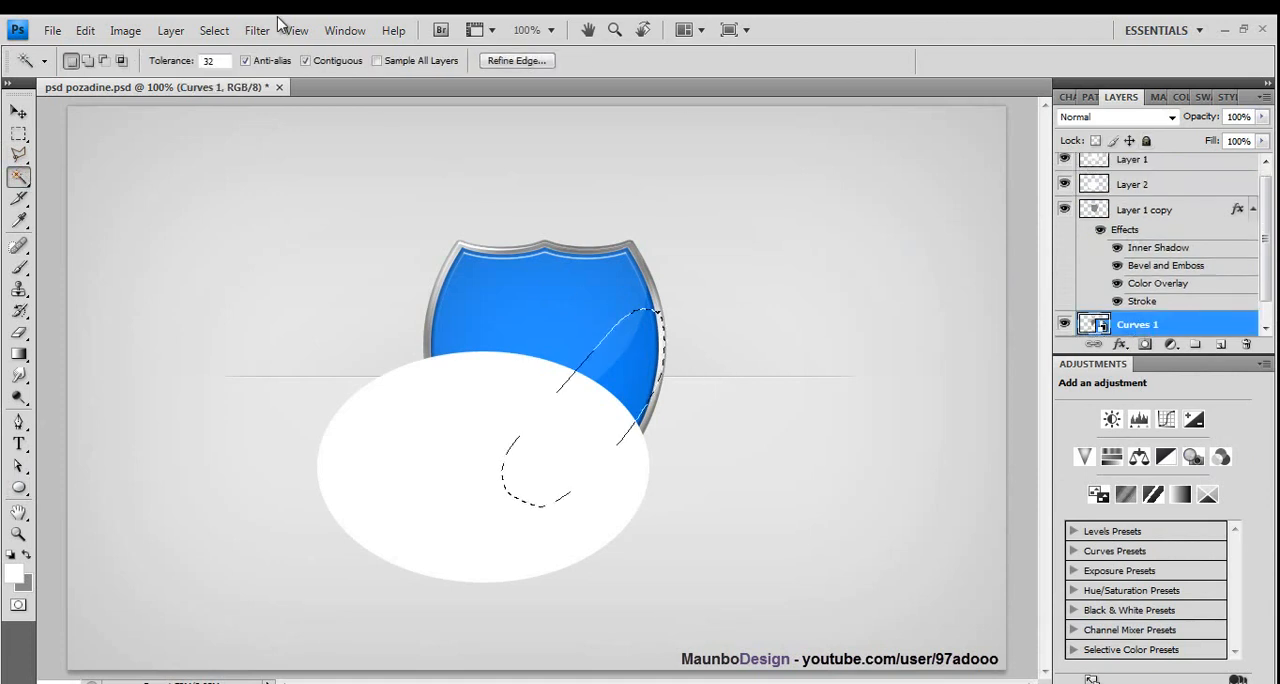
{"action": "left_click", "coordinate": [214, 30]}
{"action": "left_click", "coordinate": [240, 70]}
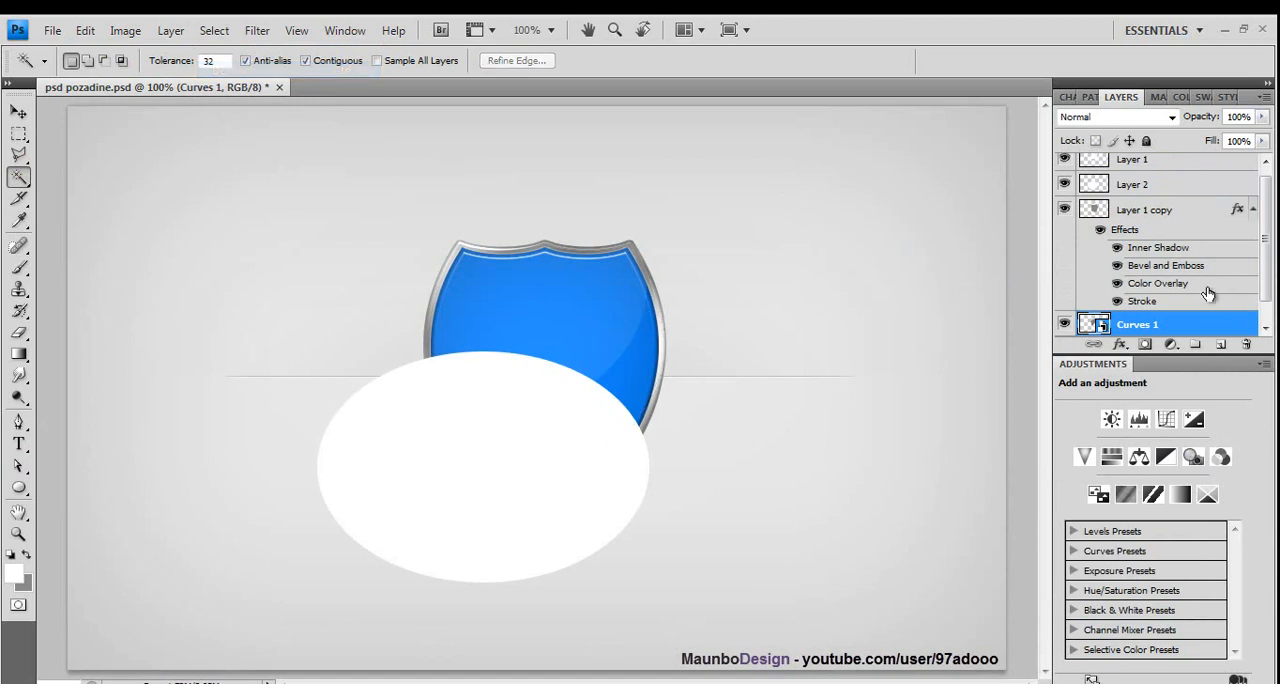
- Select the area outside Layer 1 copy's blue face, erase the overhanging part of the Layer 2 ellipse with the 147 px eraser, and deselect
{"action": "left_click", "coordinate": [1127, 213]}
{"action": "left_click", "coordinate": [716, 365]}
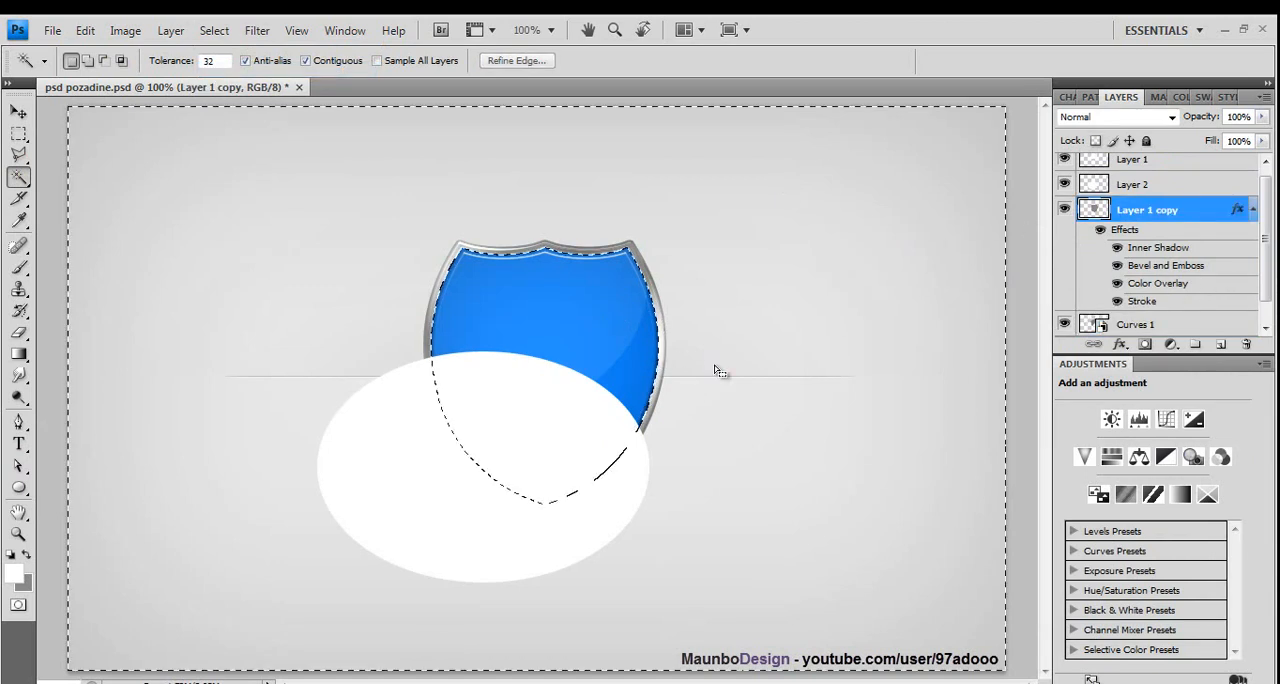
{"action": "left_click", "coordinate": [18, 332]}
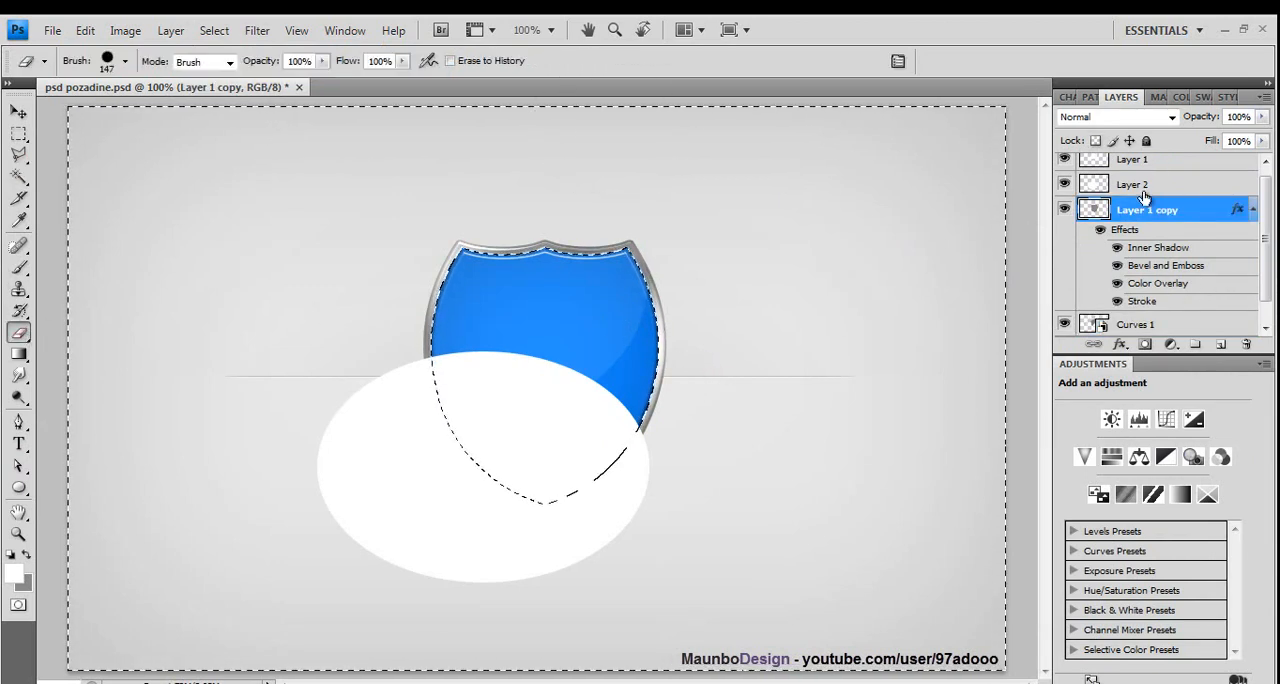
{"action": "left_click", "coordinate": [1113, 164]}
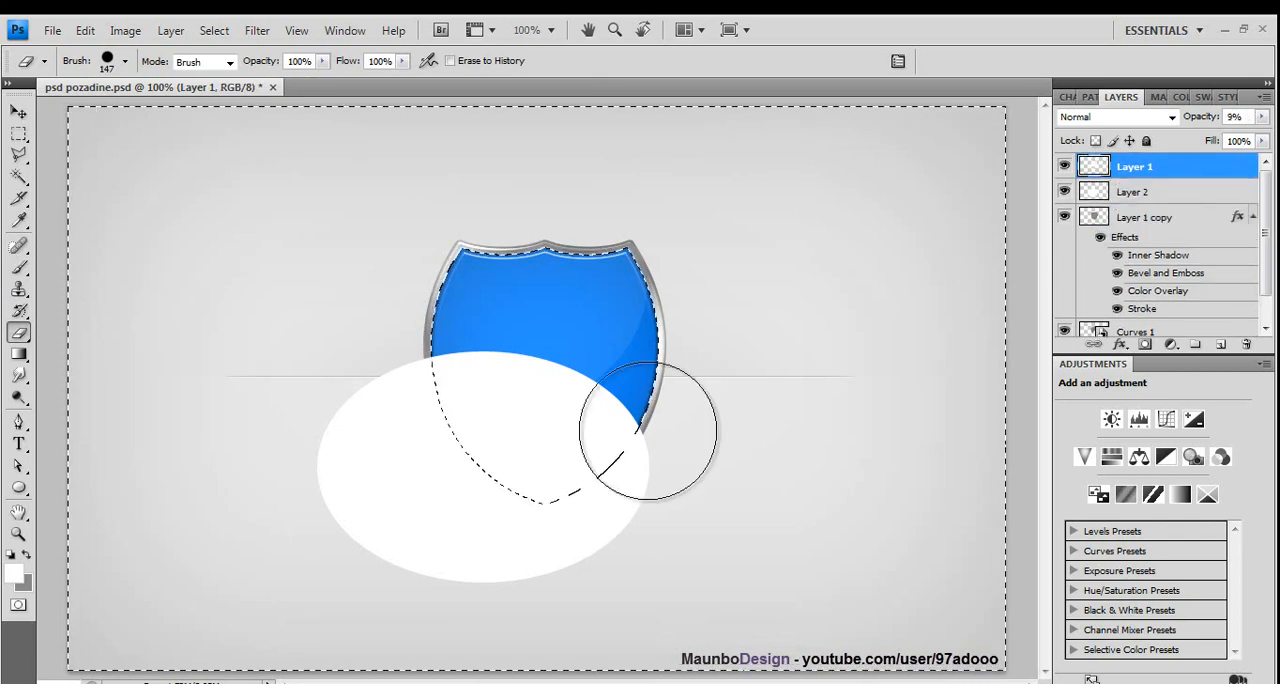
{"action": "left_click", "coordinate": [1134, 192]}
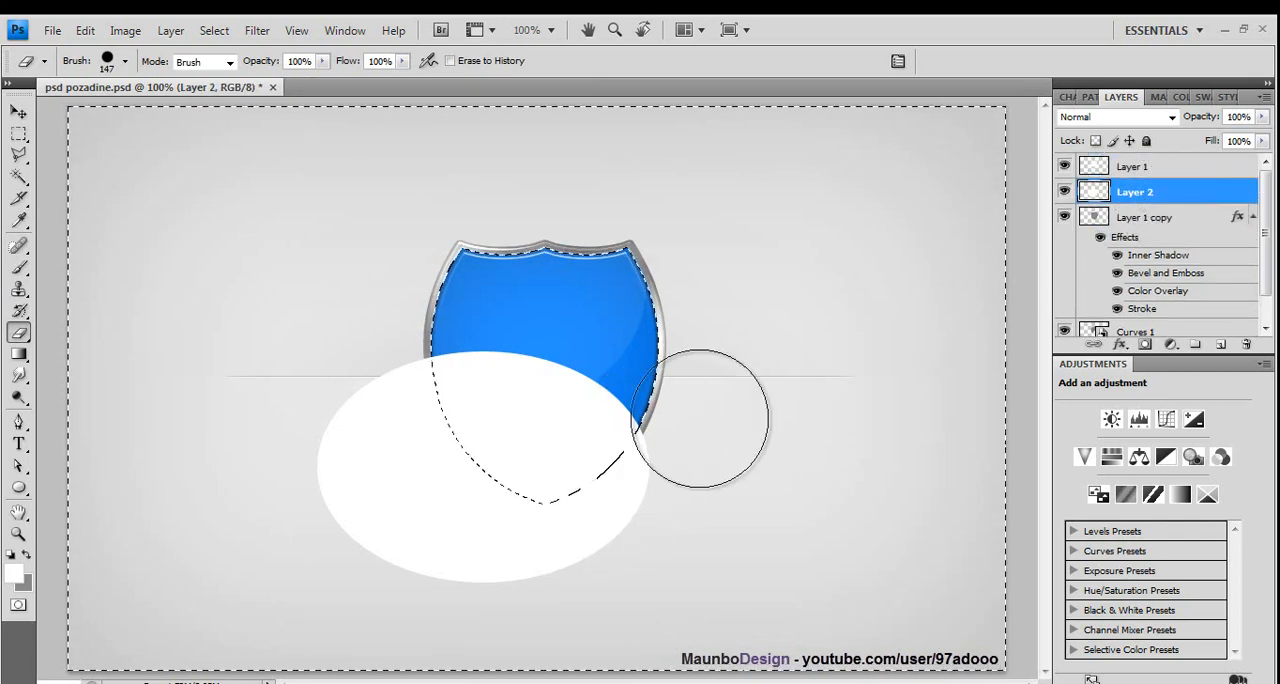
{"action": "left_click", "coordinate": [85, 30]}
{"action": "left_click", "coordinate": [112, 92]}
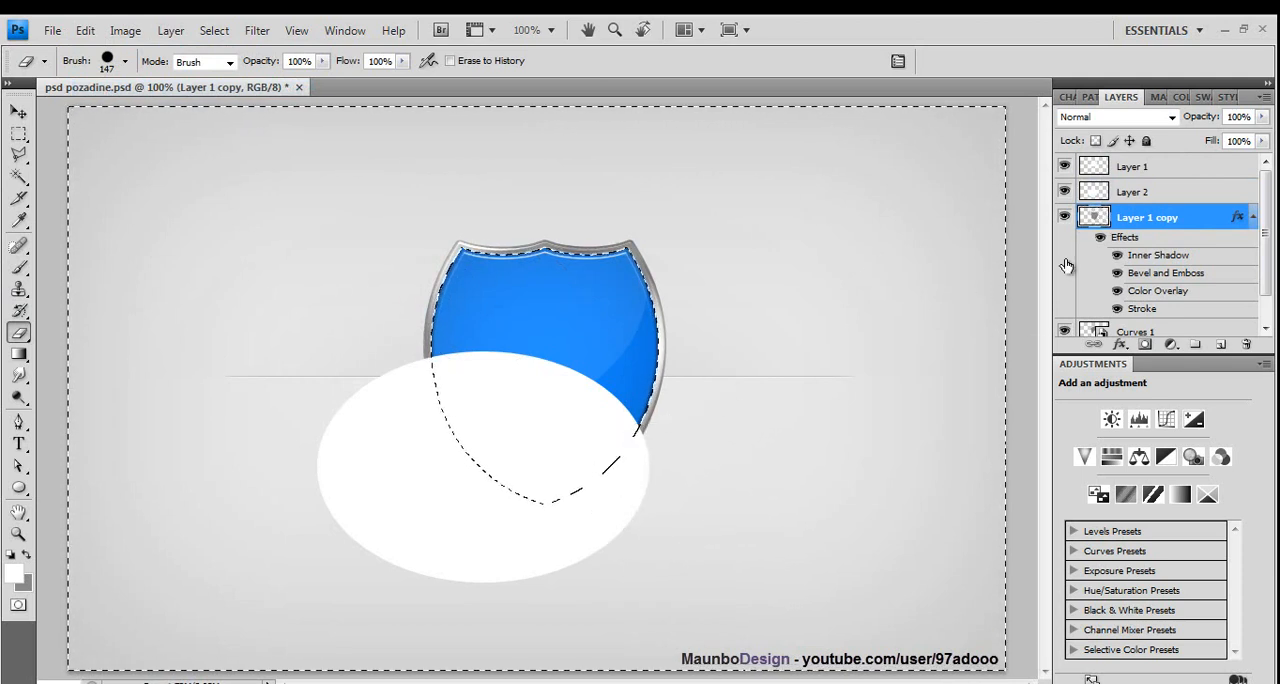
{"action": "left_click", "coordinate": [1134, 192]}
{"action": "mouse_move", "coordinate": [690, 435]}
{"action": "left_mouse_down"}
{"action": "mouse_move", "coordinate": [506, 594]}
{"action": "mouse_move", "coordinate": [469, 573]}
{"action": "mouse_move", "coordinate": [637, 609]}
{"action": "mouse_move", "coordinate": [416, 455]}
{"action": "mouse_move", "coordinate": [394, 313]}
{"action": "mouse_move", "coordinate": [417, 475]}
{"action": "mouse_move", "coordinate": [355, 570]}
{"action": "mouse_move", "coordinate": [334, 484]}
{"action": "left_mouse_up"}
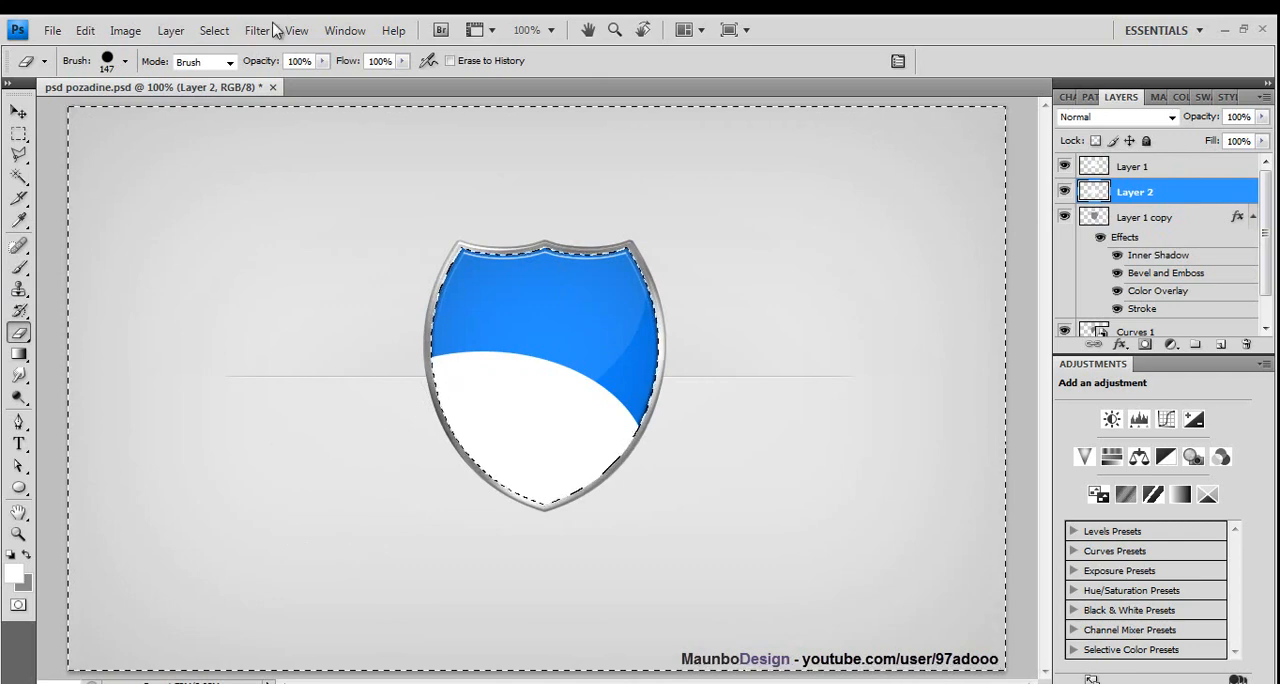
{"action": "left_click", "coordinate": [214, 30]}
{"action": "left_click", "coordinate": [212, 69]}
- Set the opacity of Layer 2 to 7% in its blending options
{"action": "left_click", "coordinate": [17, 113]}
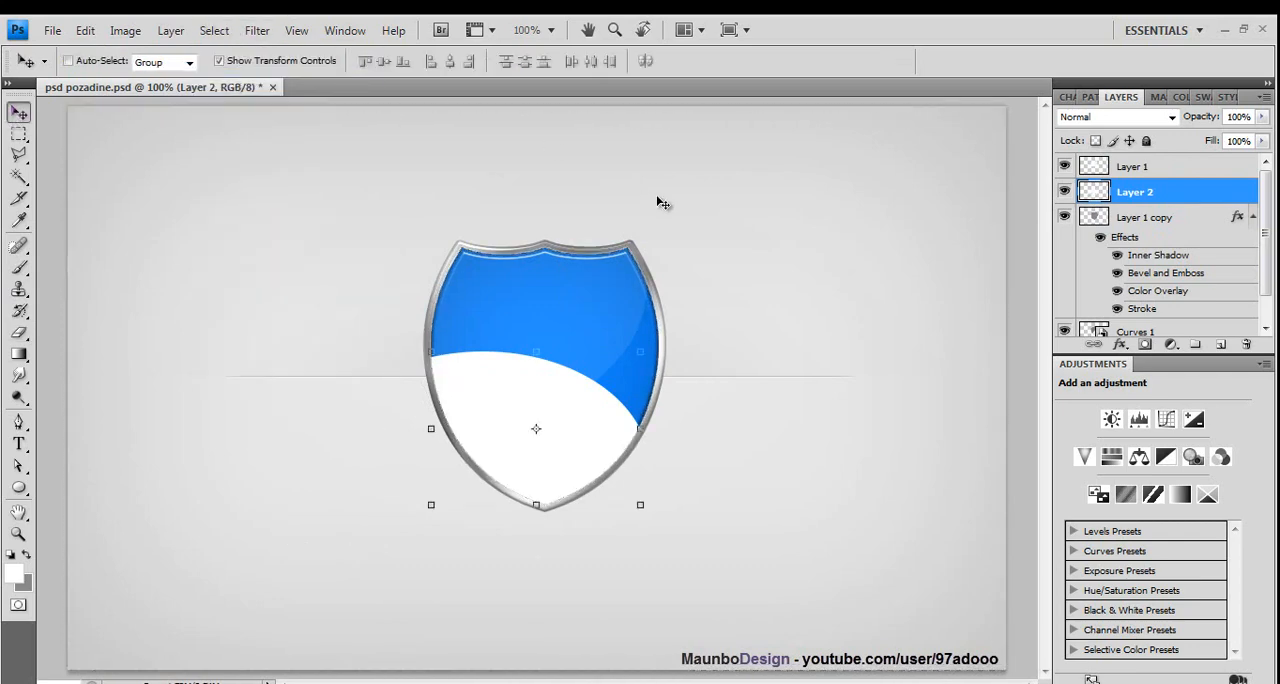
{"action": "double_click", "coordinate": [1168, 197]}
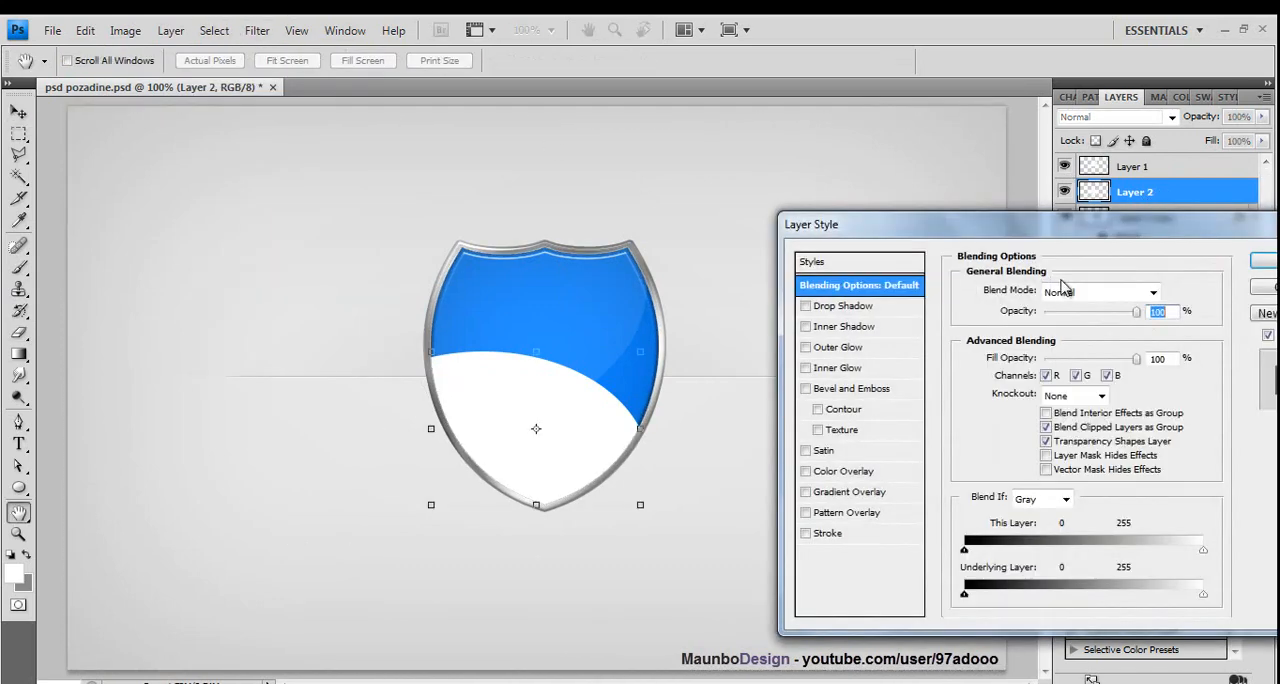
{"action": "left_click", "coordinate": [1068, 312]}
{"action": "left_click_drag", "start_coordinate": [1066, 315], "coordinate": [1053, 316]}
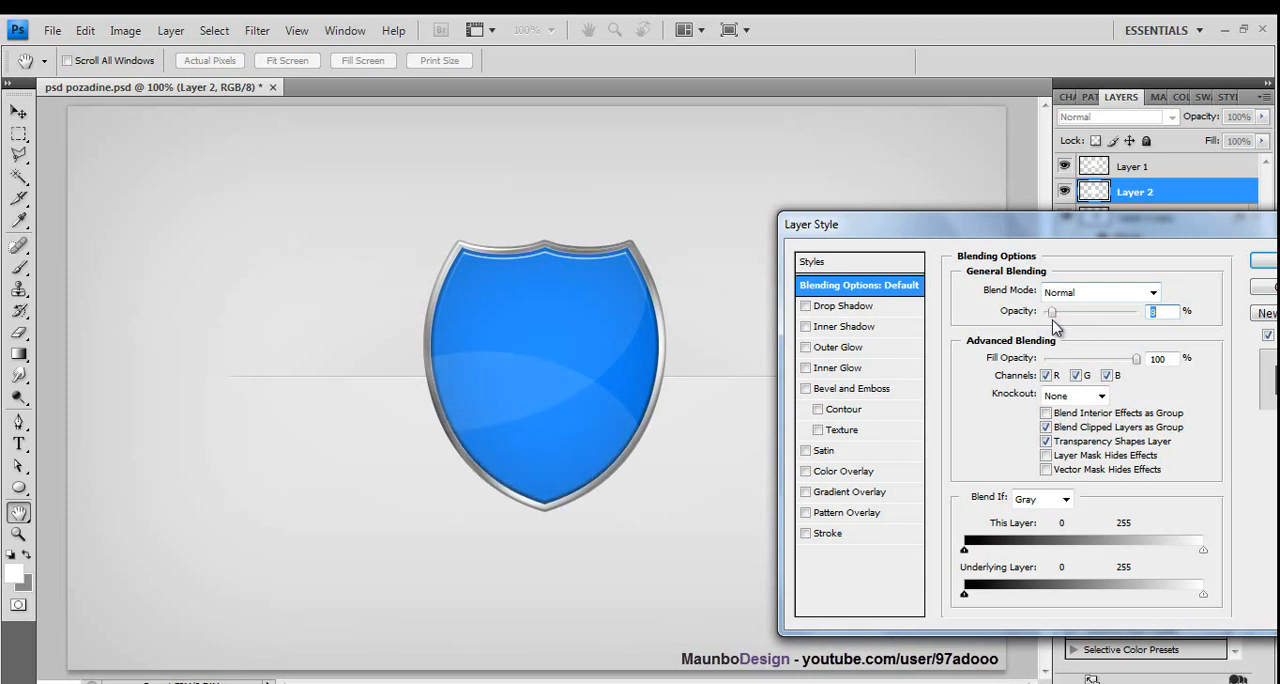
{"action": "left_click", "coordinate": [1270, 262]}
{"action": "key", "text": "v"}
- Add a new layer and place it between Layer 2 and Layer 1 copy
{"action": "left_click", "coordinate": [1164, 167]}
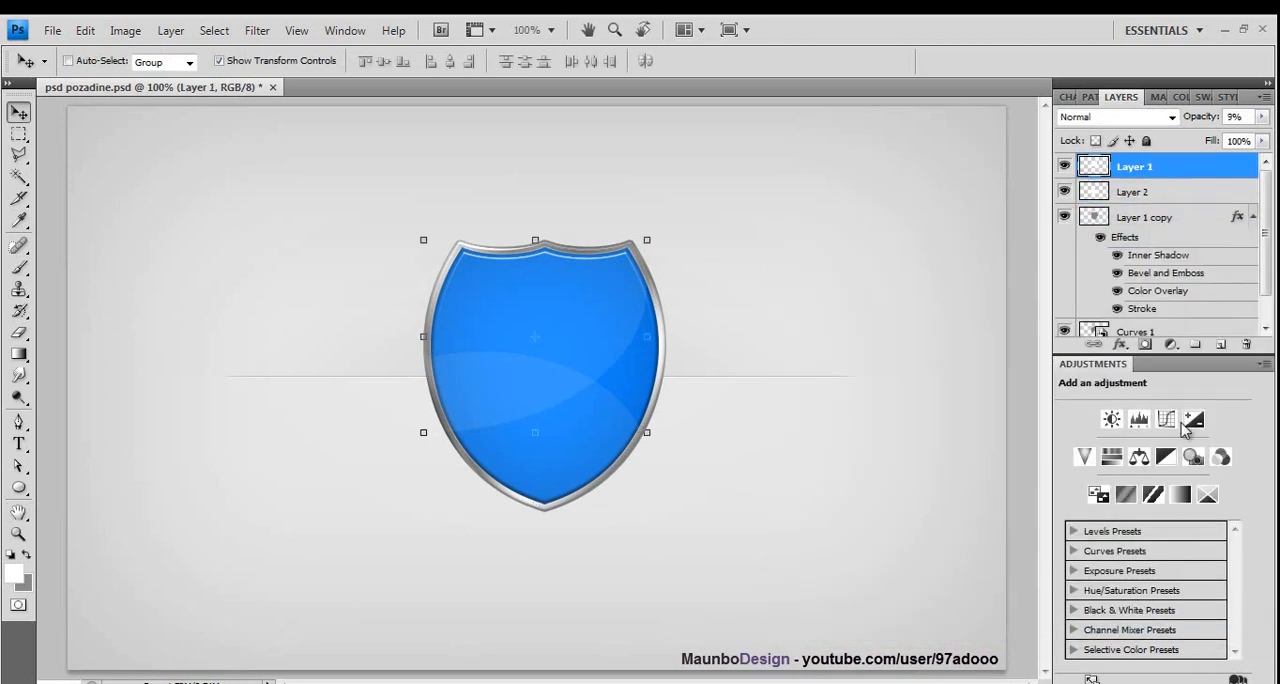
{"action": "left_click", "coordinate": [1219, 343]}
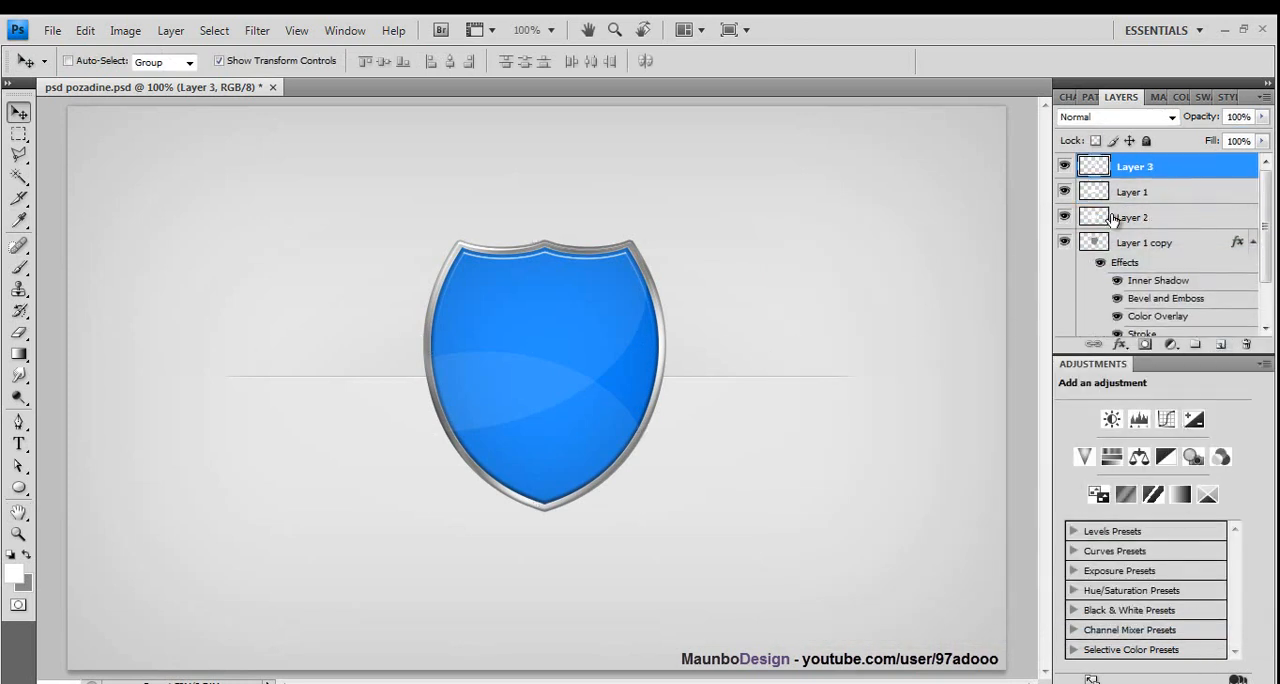
{"action": "left_click_drag", "start_coordinate": [1127, 186], "coordinate": [1128, 232]}
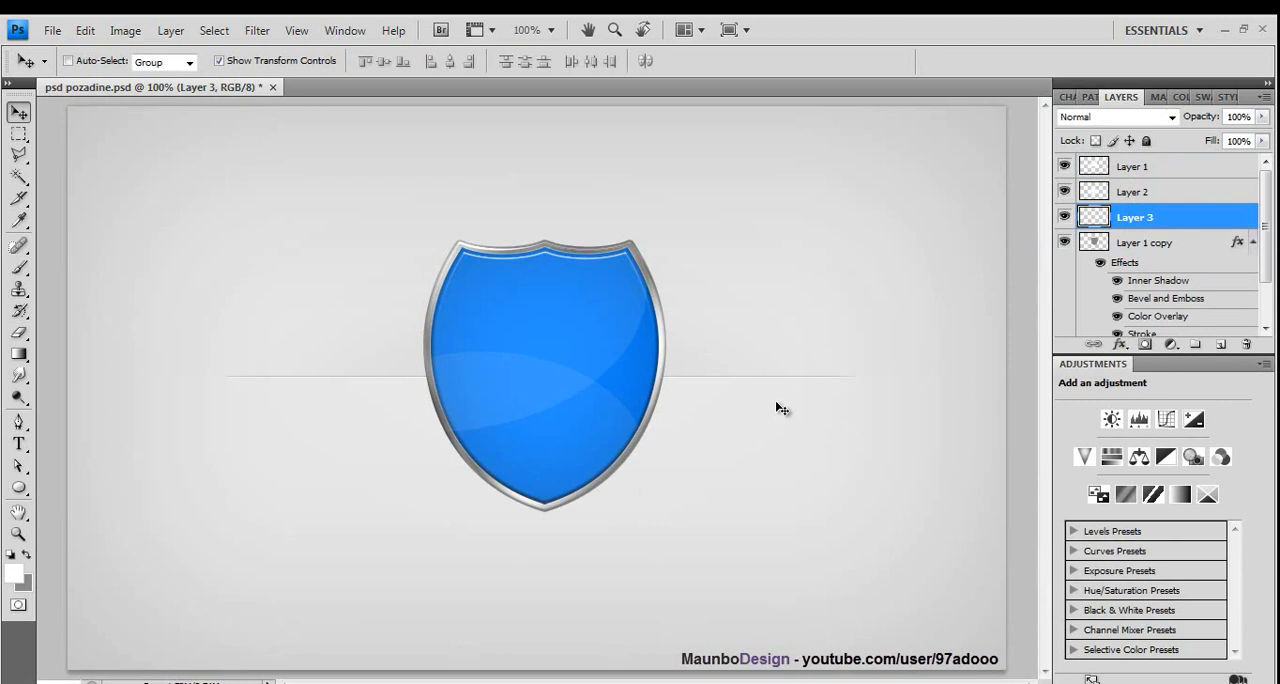
- Draw a white crown custom shape on Layer 3 and move it down slightly to centre it on the shield's face
{"action": "left_click", "coordinate": [18, 487]}
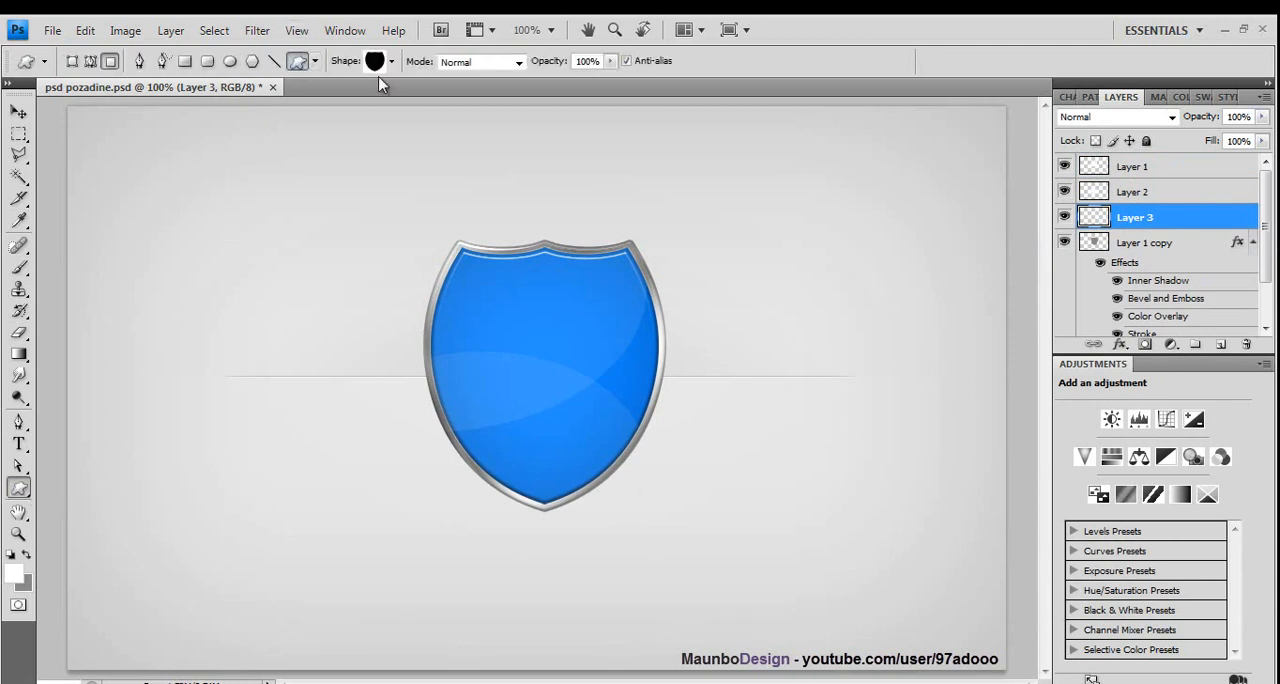
{"action": "left_click", "coordinate": [375, 63]}
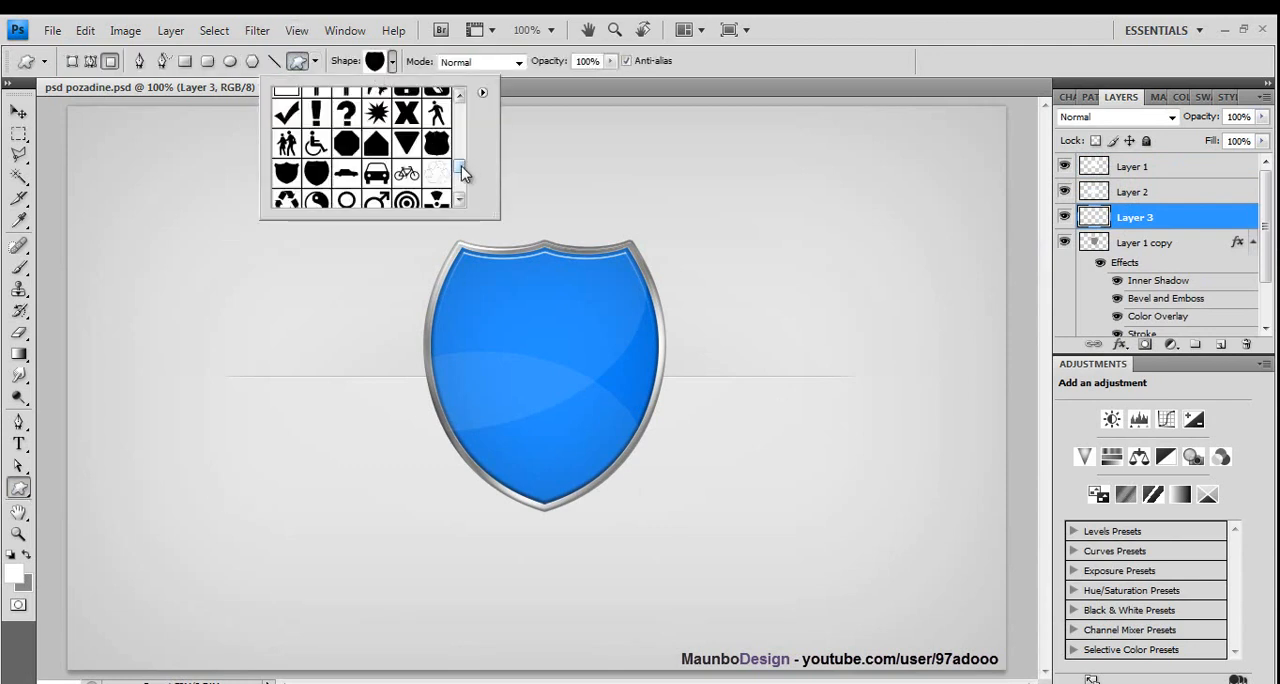
{"action": "left_click_drag", "start_coordinate": [462, 175], "coordinate": [464, 149]}
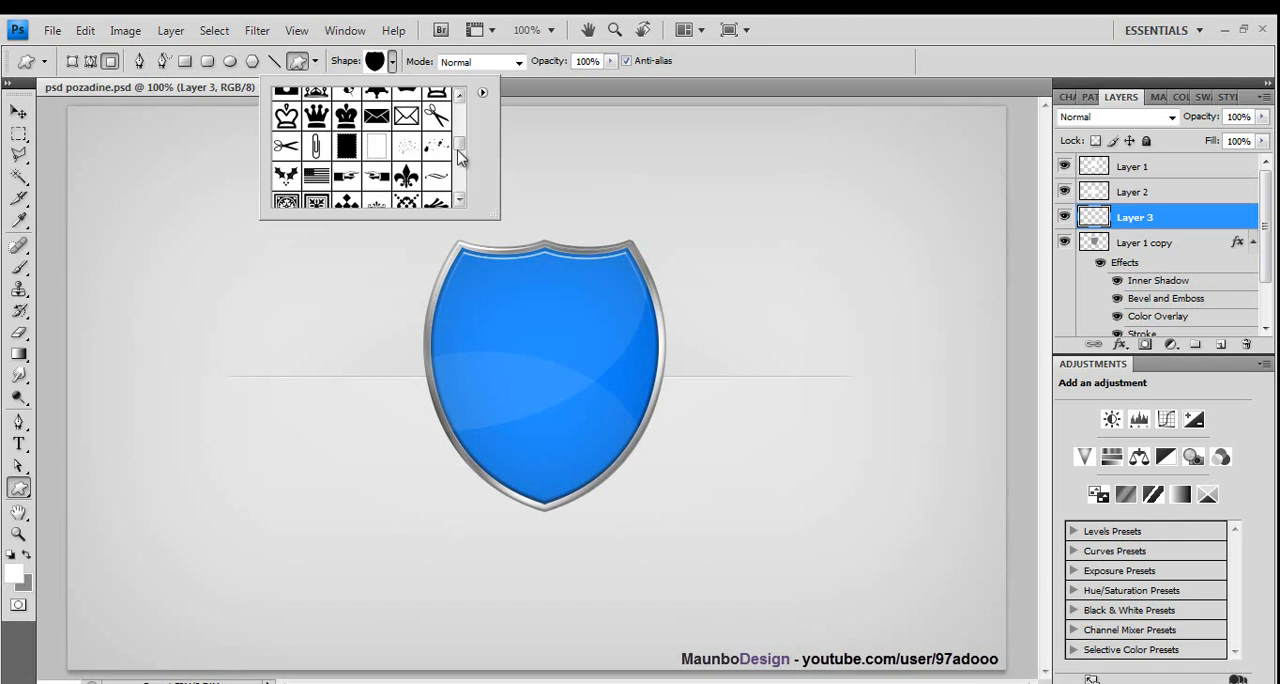
{"action": "left_click_drag", "start_coordinate": [457, 151], "coordinate": [462, 147]}
{"action": "left_click", "coordinate": [437, 119]}
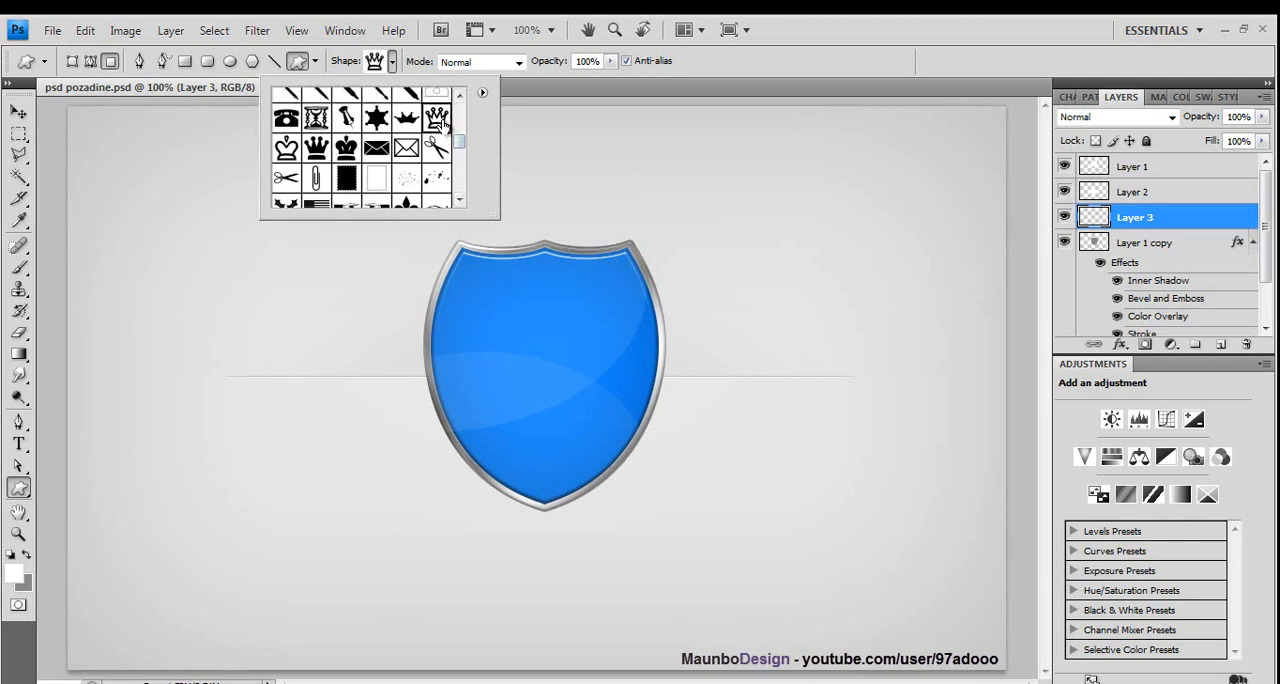
{"action": "left_click", "coordinate": [484, 299]}
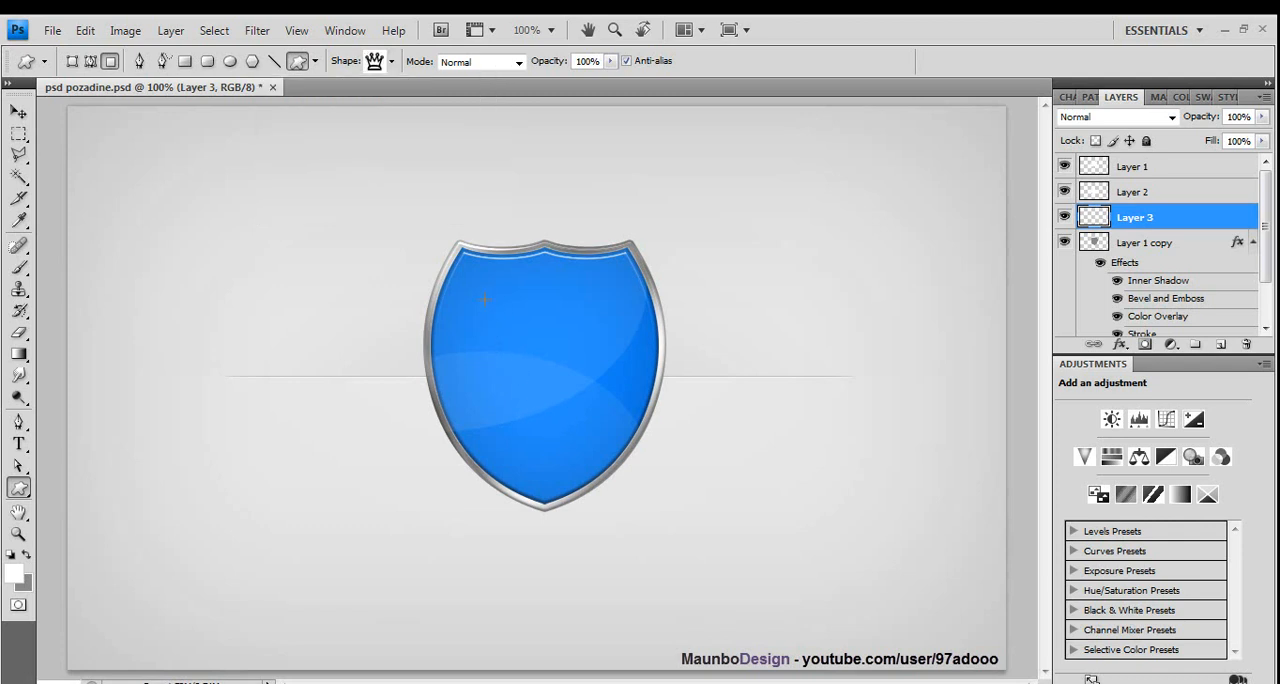
{"action": "left_click_drag", "start_coordinate": [606, 428], "coordinate": [603, 418]}
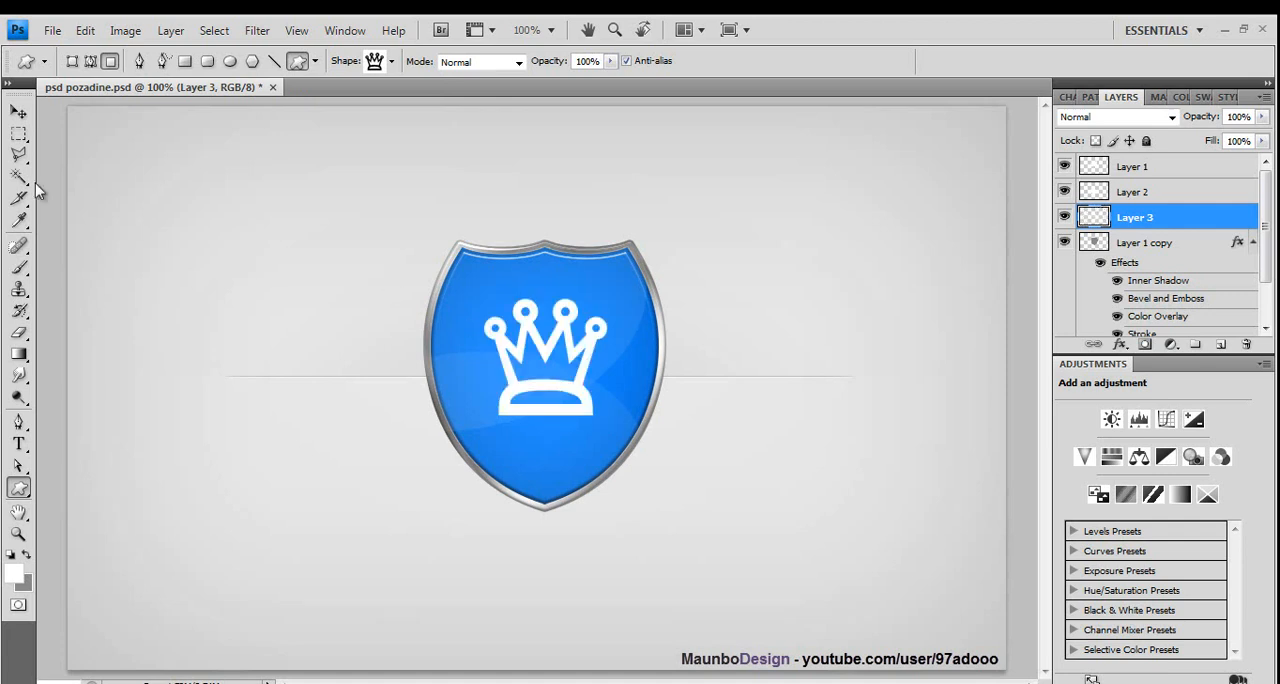
{"action": "left_click", "coordinate": [19, 112]}
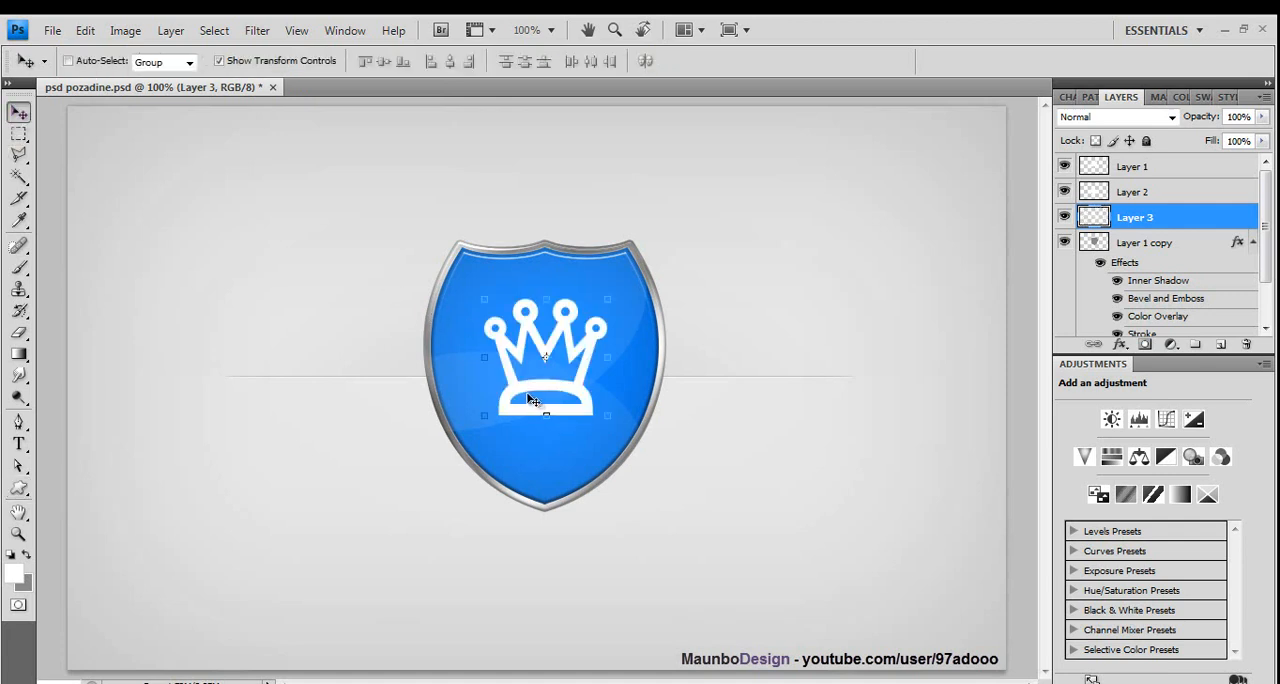
{"action": "left_click_drag", "start_coordinate": [533, 400], "coordinate": [529, 410]}
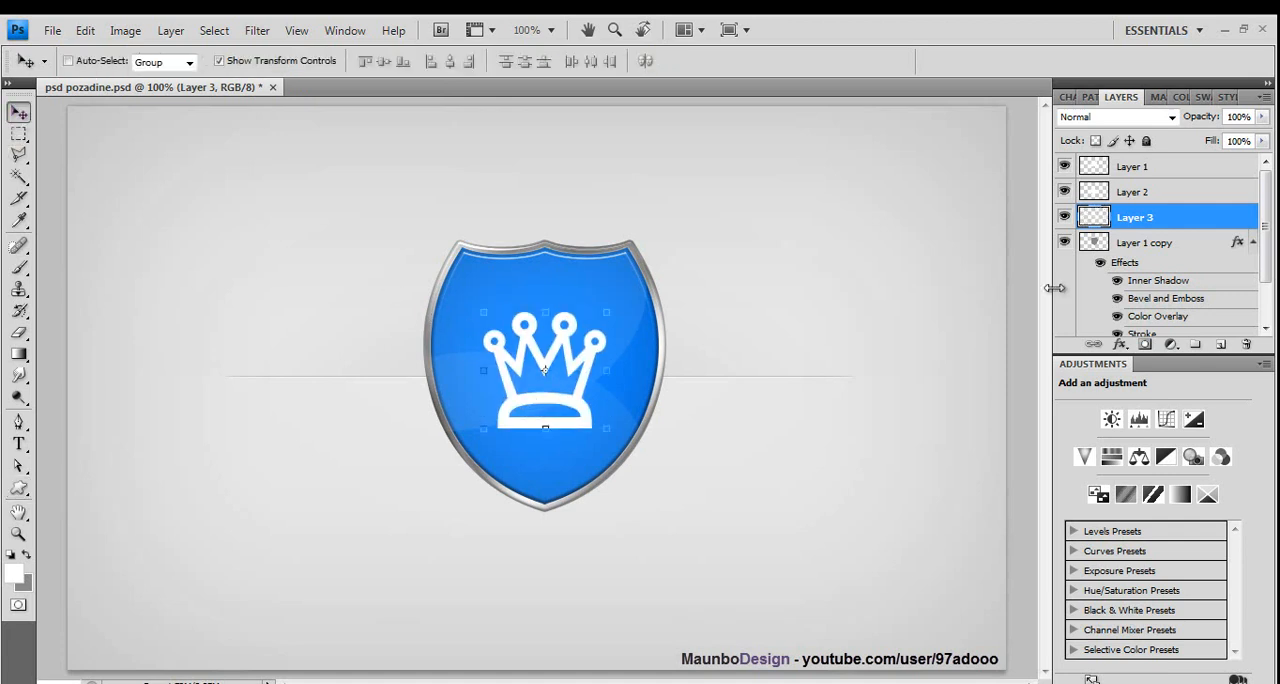
- Add an Inner Shadow to the crown on Layer 3 with distance 0 px, size 18 px and opacity 39%
{"action": "double_click", "coordinate": [1189, 222]}
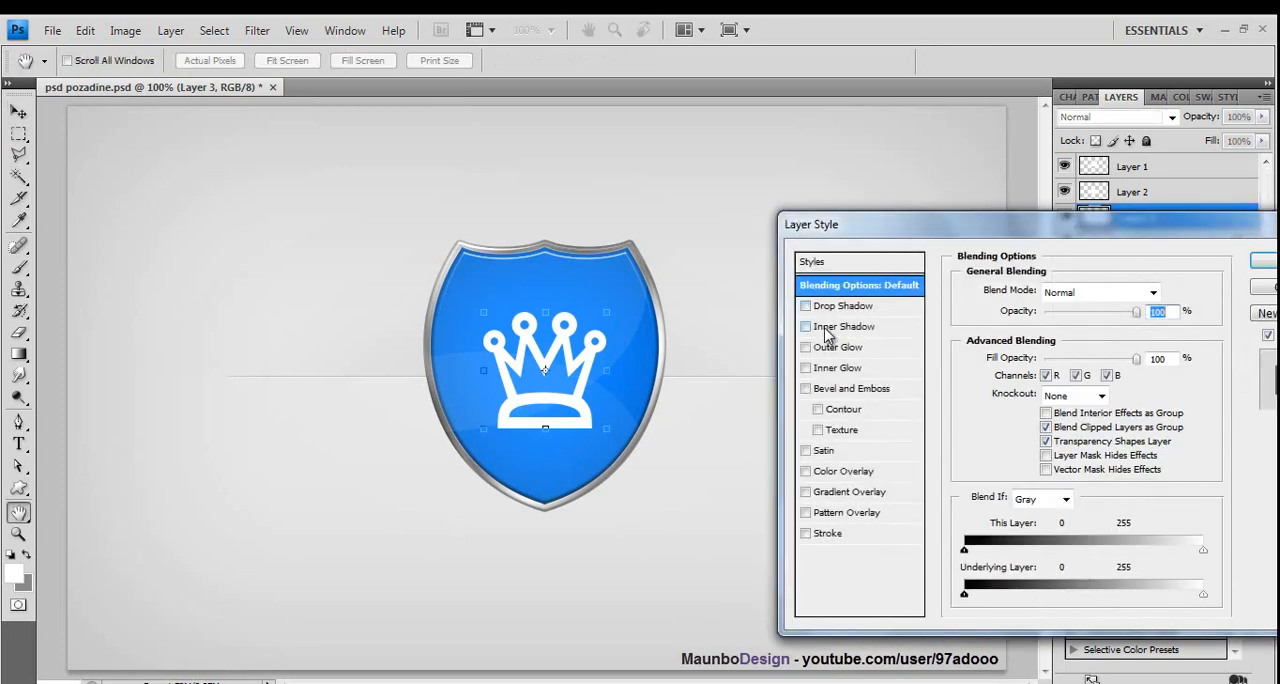
{"action": "left_click", "coordinate": [826, 334]}
{"action": "left_click_drag", "start_coordinate": [1033, 370], "coordinate": [1039, 407]}
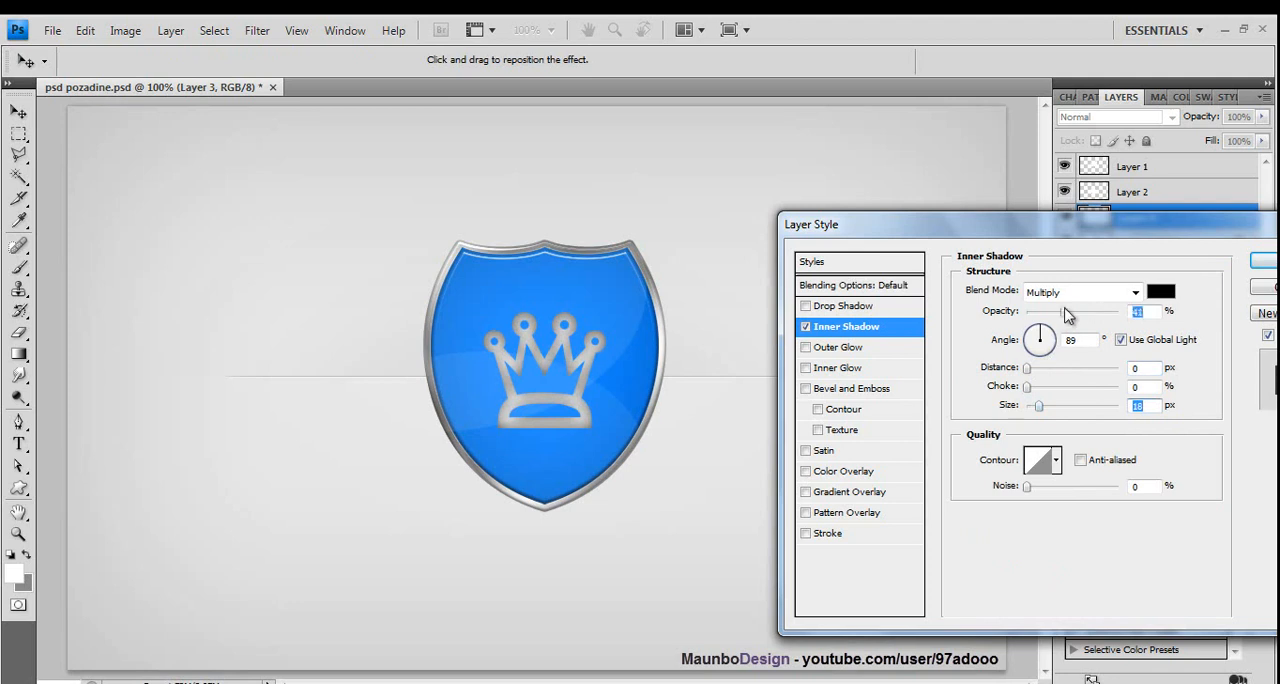
{"action": "left_click_drag", "start_coordinate": [1067, 315], "coordinate": [1065, 318]}
- Add a Bevel and Emboss effect to the crown, trying the Down direction before setting it back to Up
{"action": "left_click", "coordinate": [806, 389]}
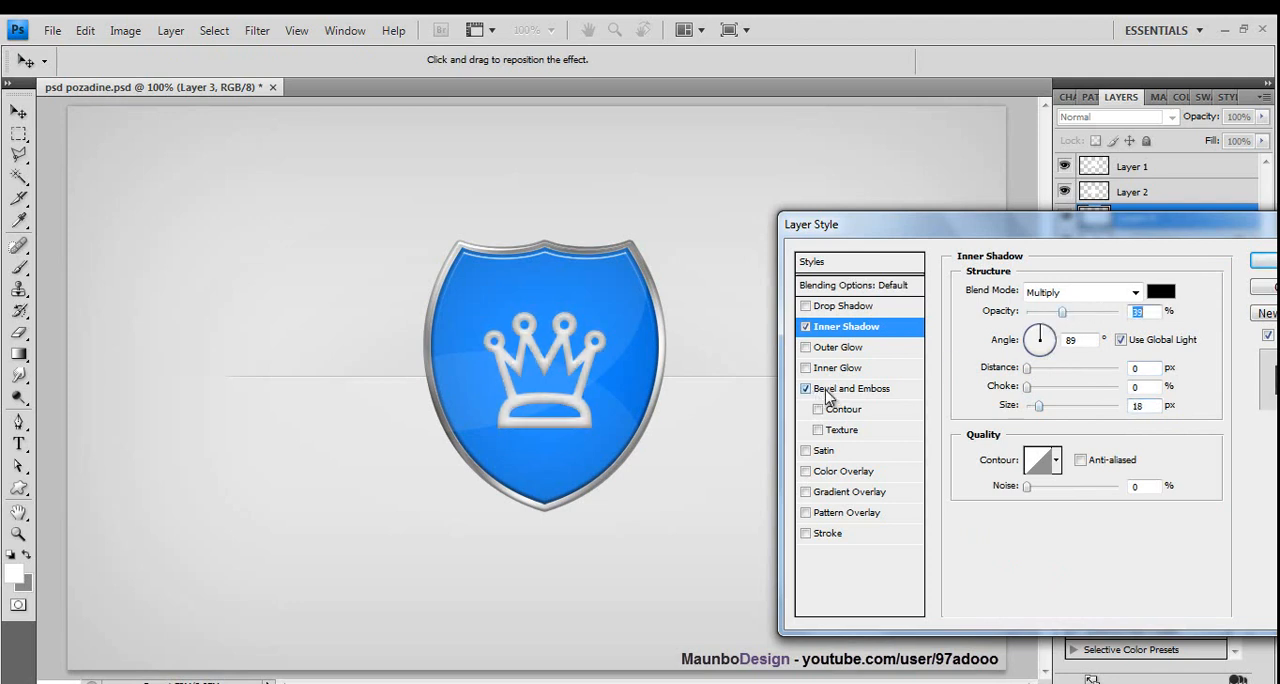
{"action": "left_click", "coordinate": [832, 390]}
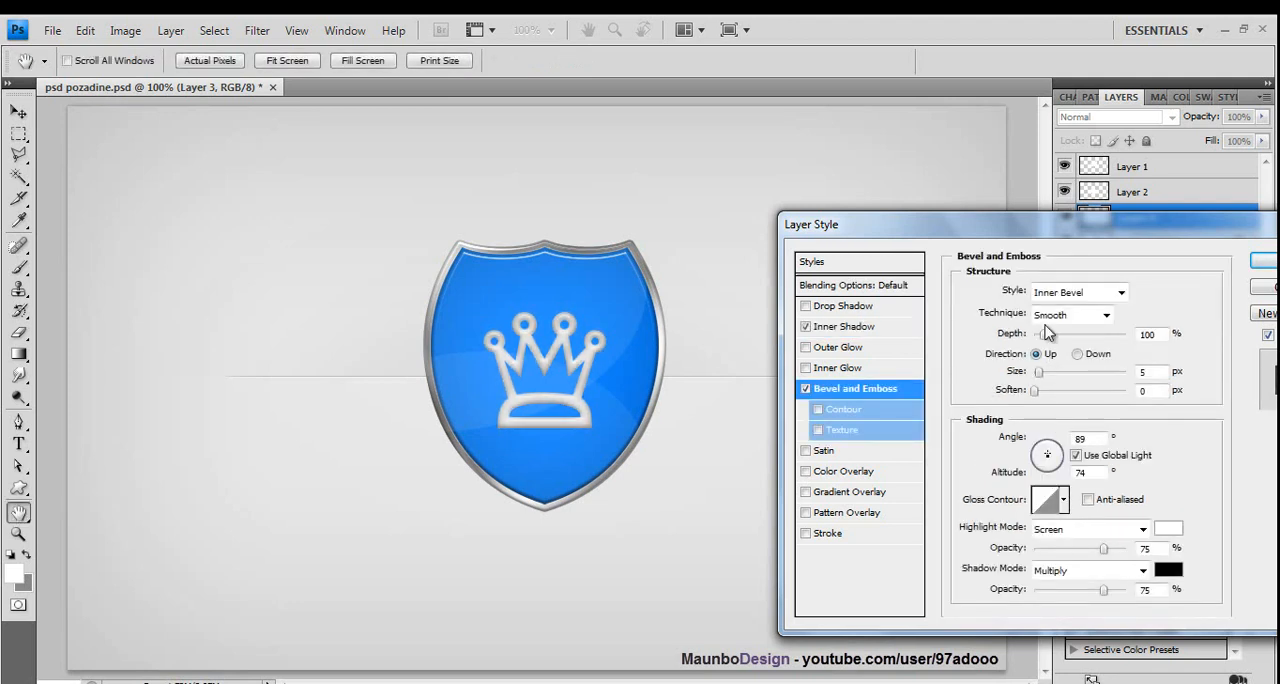
{"action": "left_click", "coordinate": [1078, 355]}
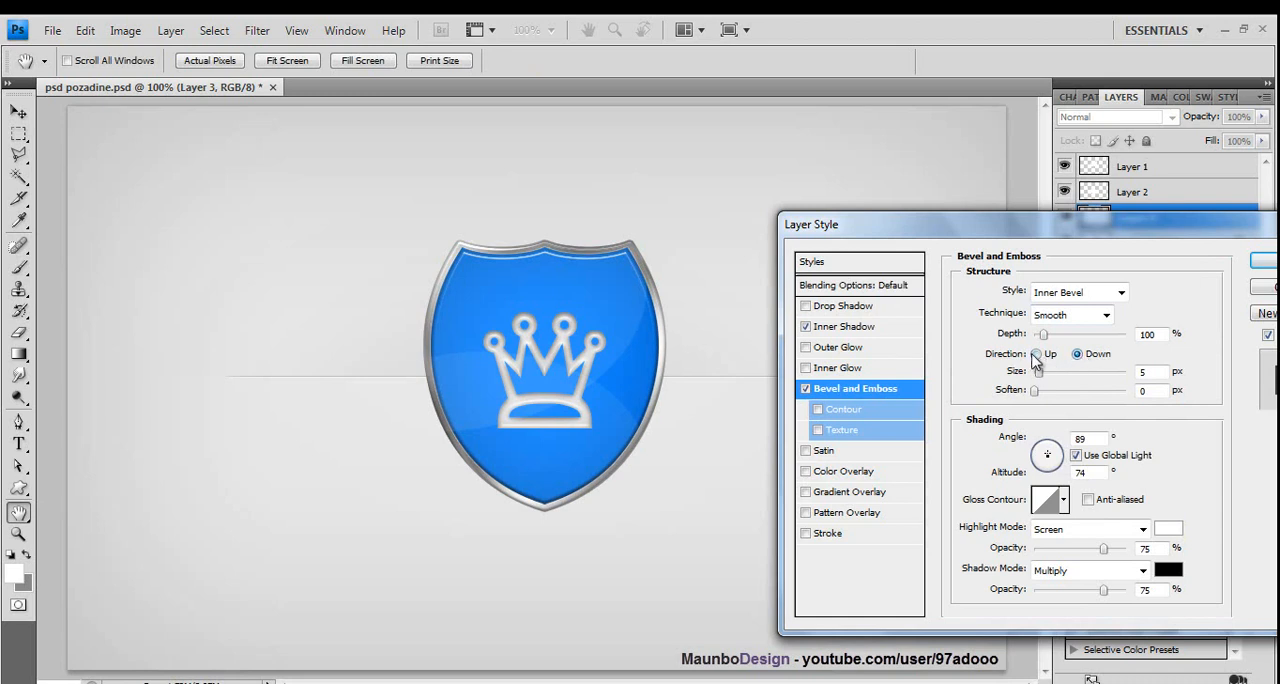
{"action": "left_click", "coordinate": [1036, 355]}
- Try other Inner Shadow settings on the crown
{"action": "left_click", "coordinate": [835, 327]}
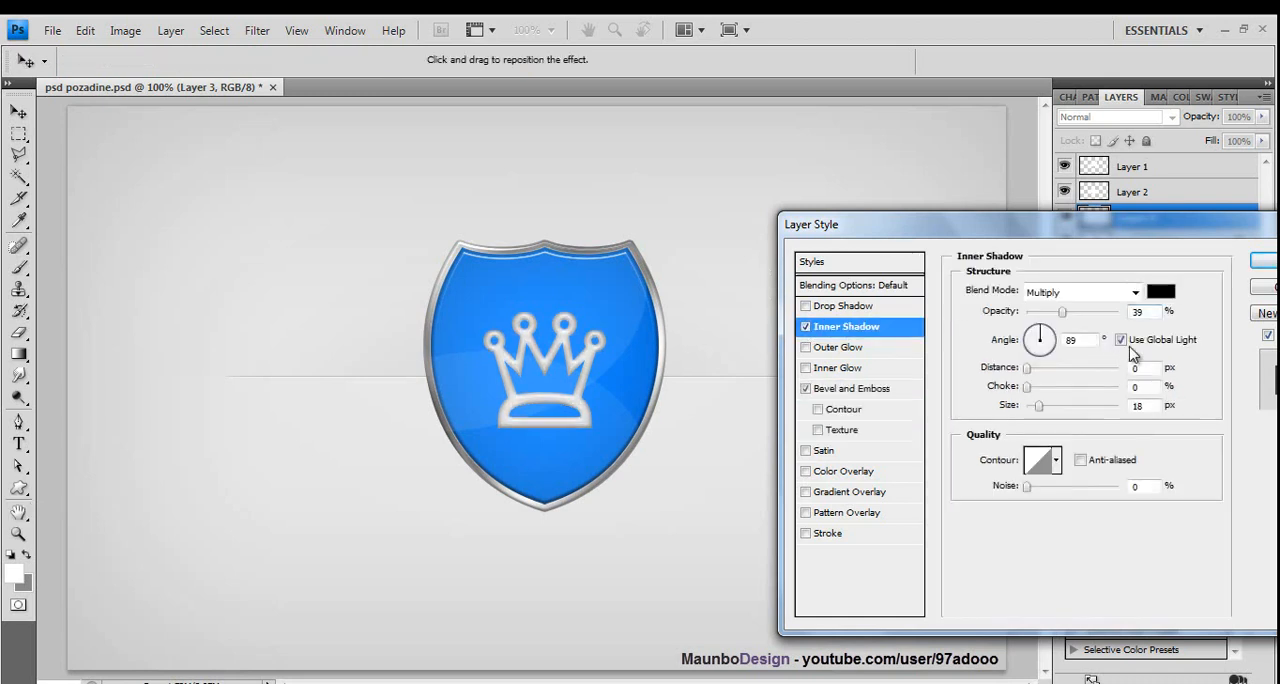
{"action": "mouse_move", "coordinate": [1050, 316]}
{"action": "left_mouse_down"}
{"action": "mouse_move", "coordinate": [1018, 317]}
{"action": "mouse_move", "coordinate": [1136, 387]}
{"action": "mouse_move", "coordinate": [1062, 360]}
{"action": "left_mouse_up"}
{"action": "left_click_drag", "start_coordinate": [1137, 390], "coordinate": [970, 481]}
- Add a Color Overlay to the crown in light grey #b8b8b8
{"action": "left_click", "coordinate": [848, 472]}
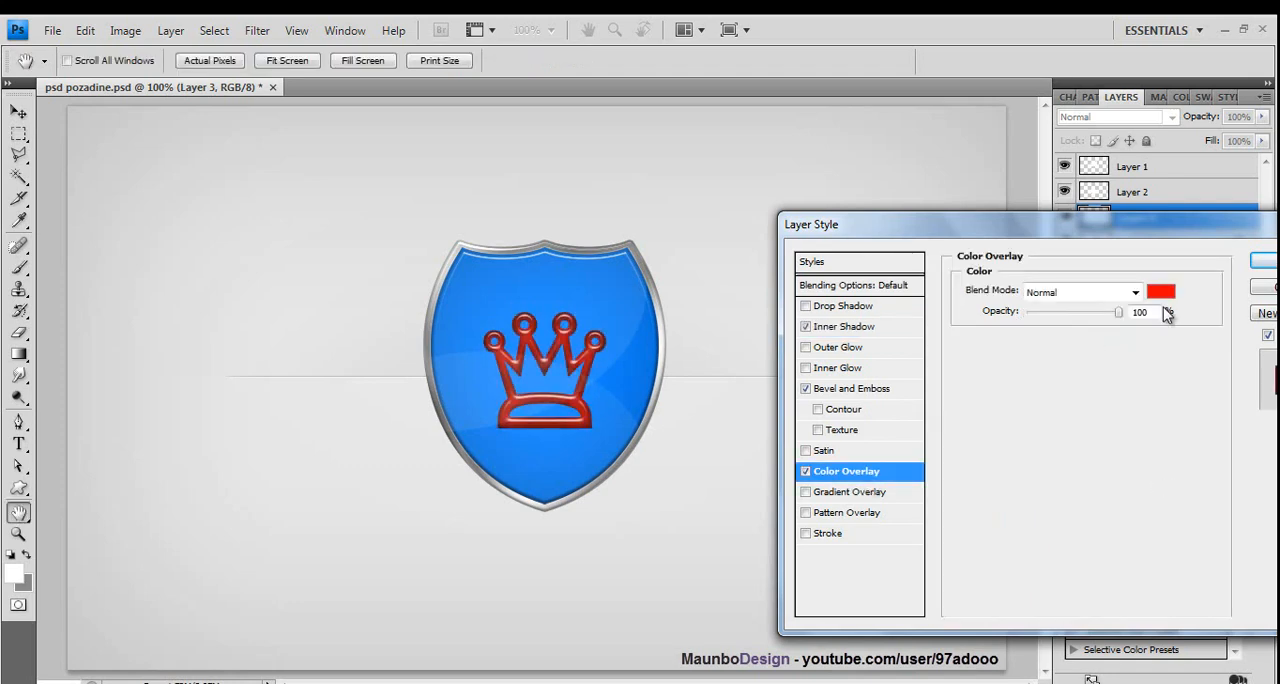
{"action": "left_click", "coordinate": [1162, 290]}
{"action": "left_click", "coordinate": [633, 362]}
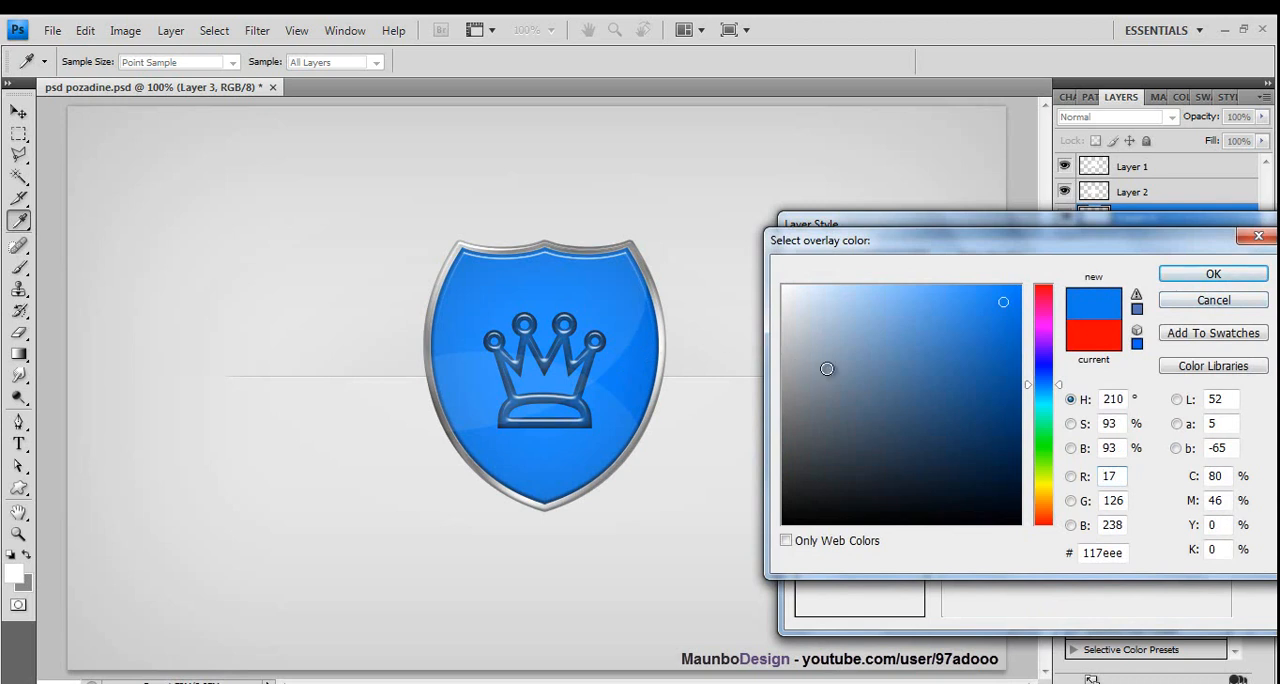
{"action": "mouse_move", "coordinate": [877, 326]}
{"action": "left_mouse_down"}
{"action": "mouse_move", "coordinate": [937, 340]}
{"action": "mouse_move", "coordinate": [844, 360]}
{"action": "left_mouse_up"}
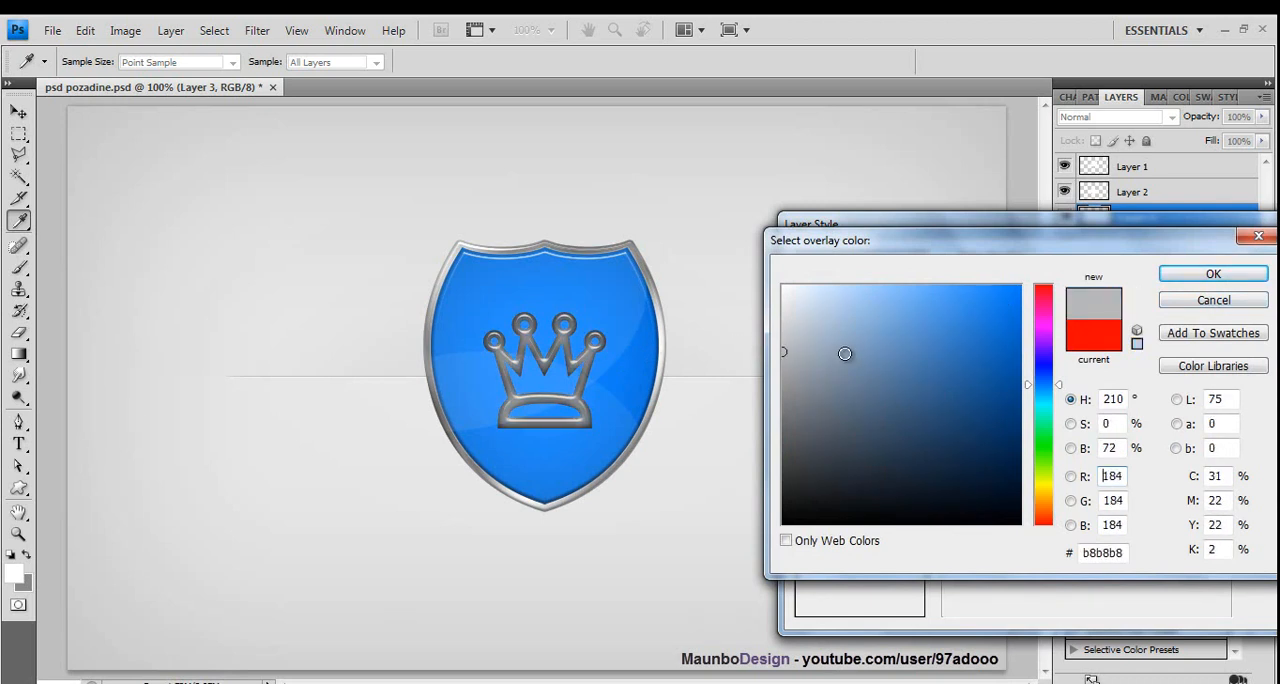
{"action": "left_click", "coordinate": [1180, 275]}
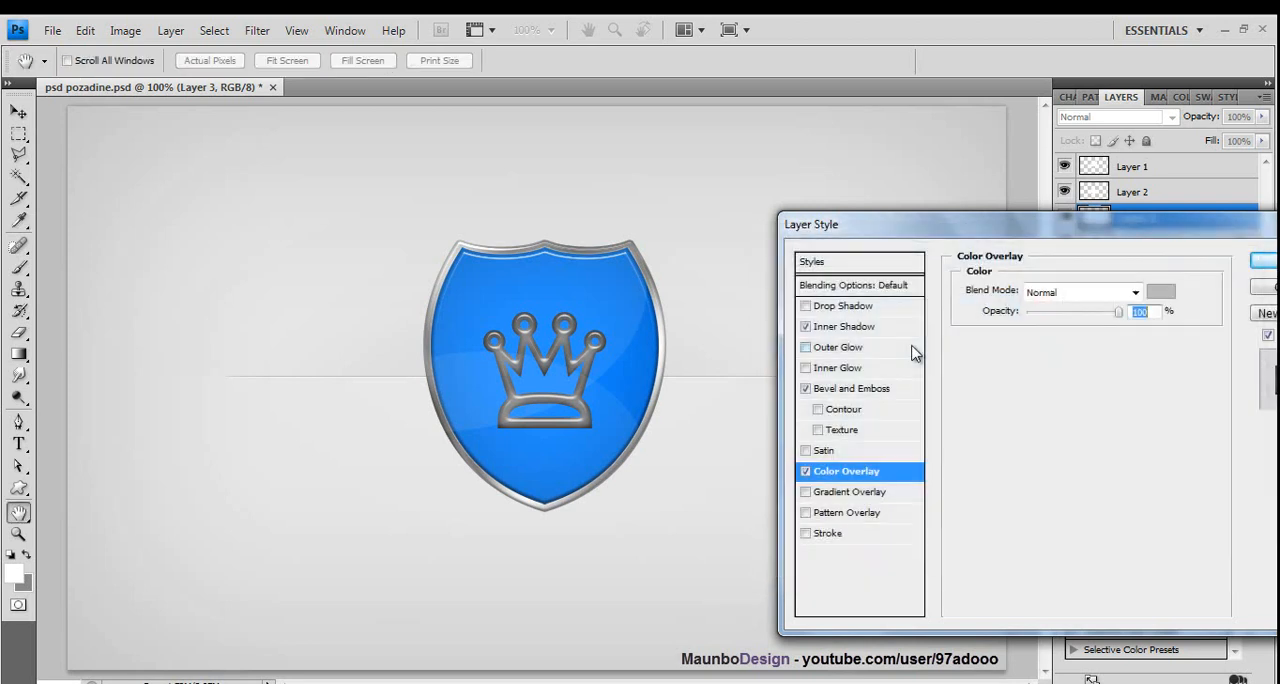
- Set the crown's Inner Shadow opacity to 34% and apply the layer style
{"action": "left_click", "coordinate": [830, 327]}
{"action": "mouse_move", "coordinate": [1080, 312]}
{"action": "left_mouse_down"}
{"action": "mouse_move", "coordinate": [1030, 323]}
{"action": "mouse_move", "coordinate": [1058, 330]}
{"action": "left_mouse_up"}
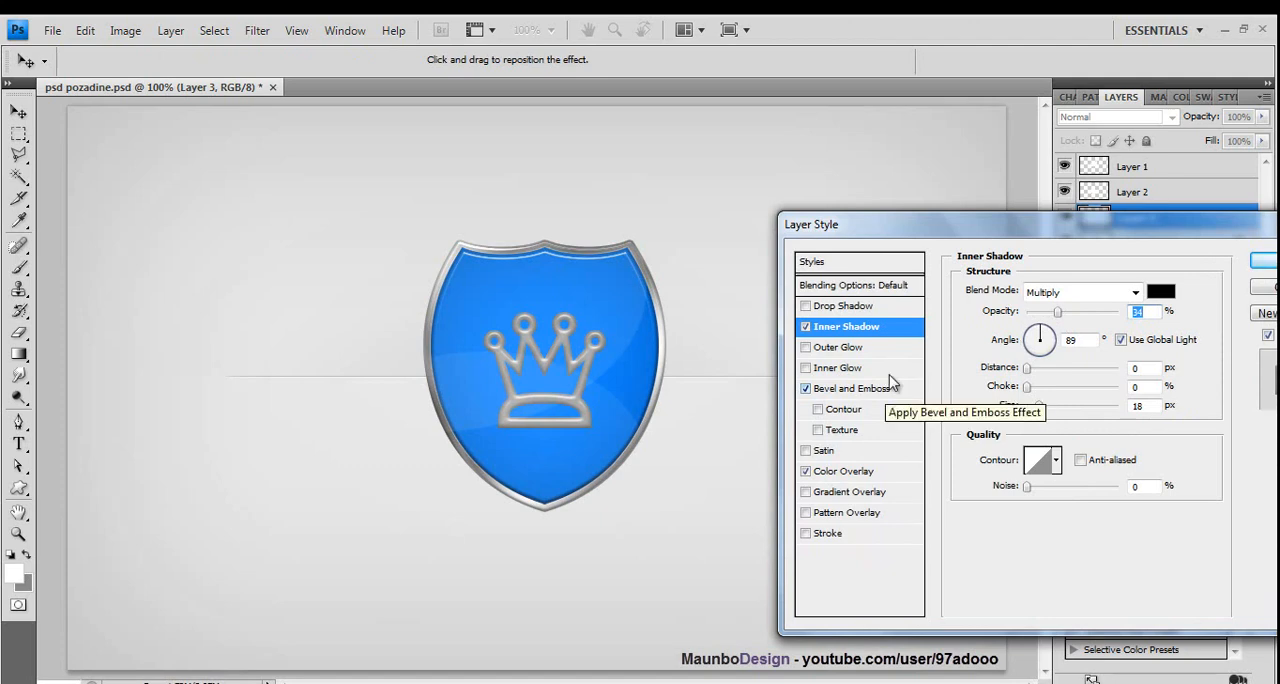
{"action": "left_click", "coordinate": [1265, 260]}
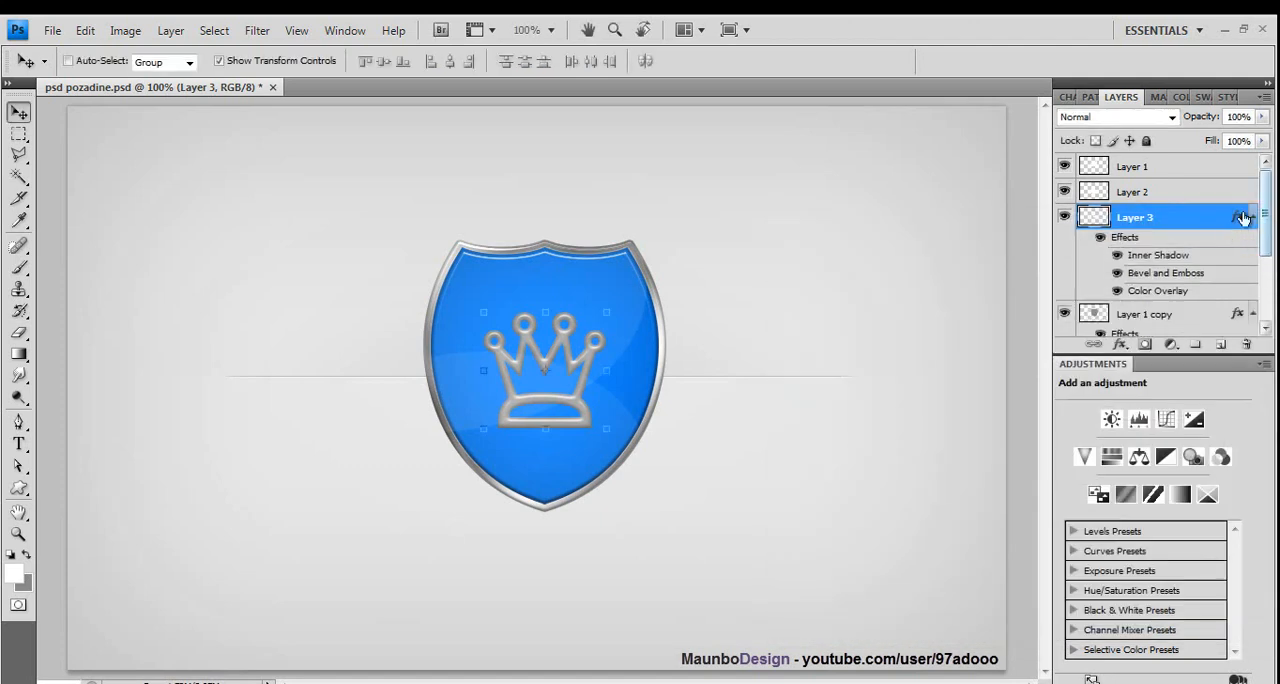
- Dock the Adjustments panel with the Layers panel and put all layers except Pozadina into a new group
{"action": "left_click_drag", "start_coordinate": [1195, 377], "coordinate": [1226, 100]}
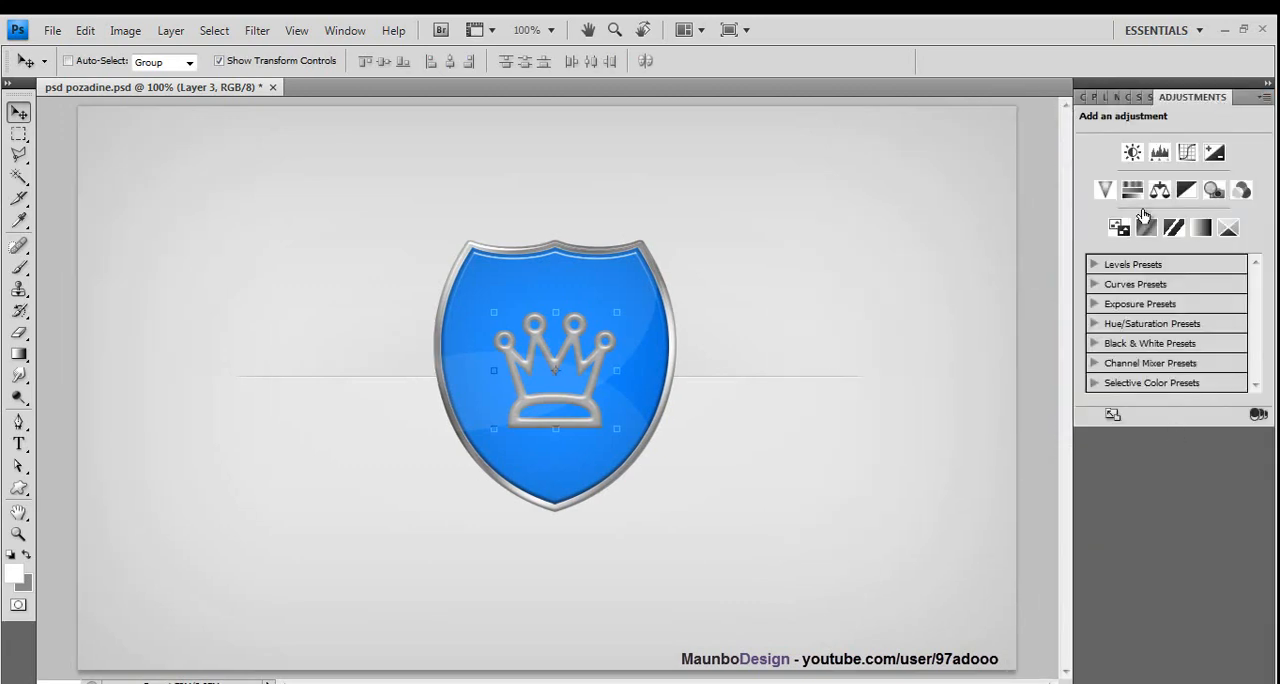
{"action": "left_click", "coordinate": [1106, 97]}
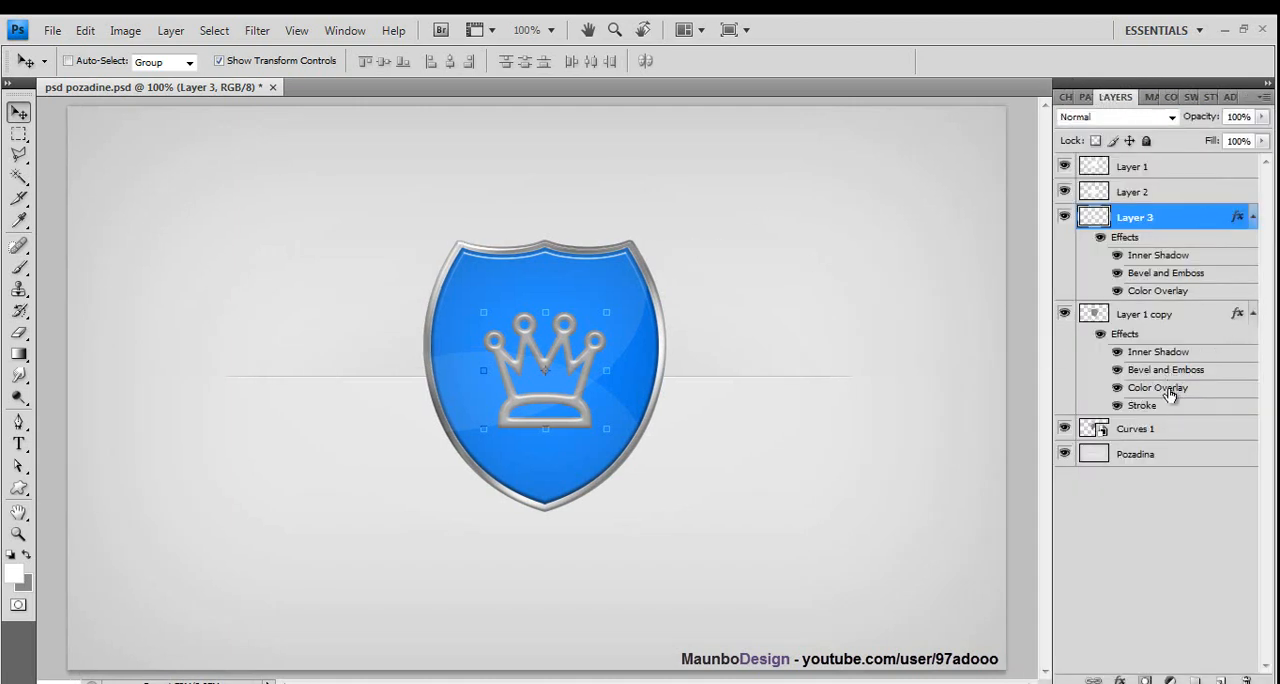
{"action": "left_click", "coordinate": [1163, 430], "text": "ctrl"}
{"action": "left_click", "coordinate": [1148, 316], "text": "ctrl"}
{"action": "left_click", "coordinate": [1134, 190], "text": "ctrl"}
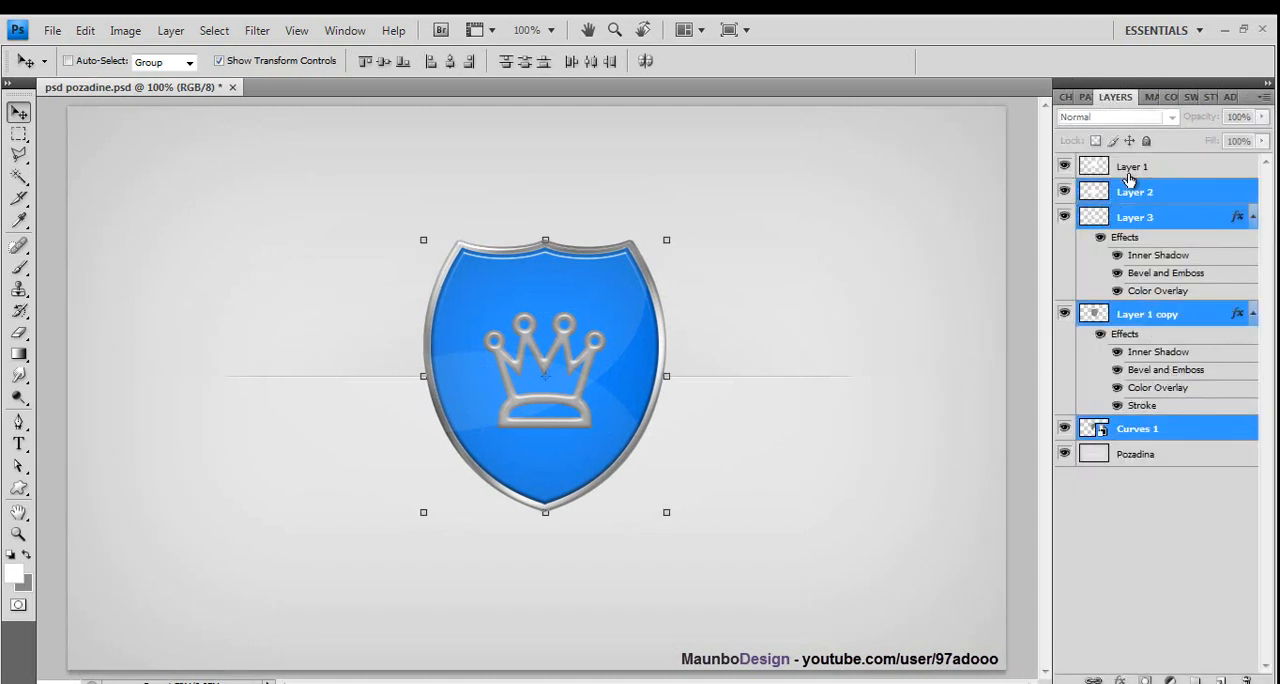
{"action": "left_click", "coordinate": [1128, 168], "text": "ctrl"}
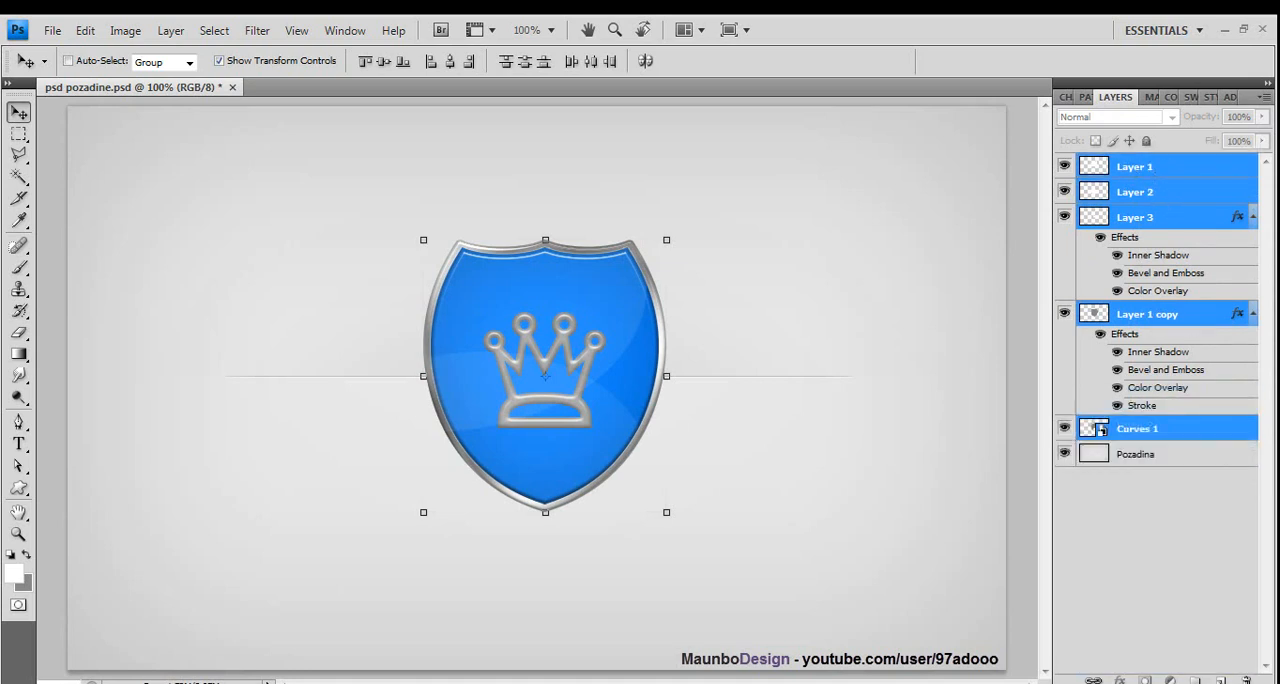
{"action": "left_click_drag", "start_coordinate": [1101, 430], "coordinate": [1196, 679]}
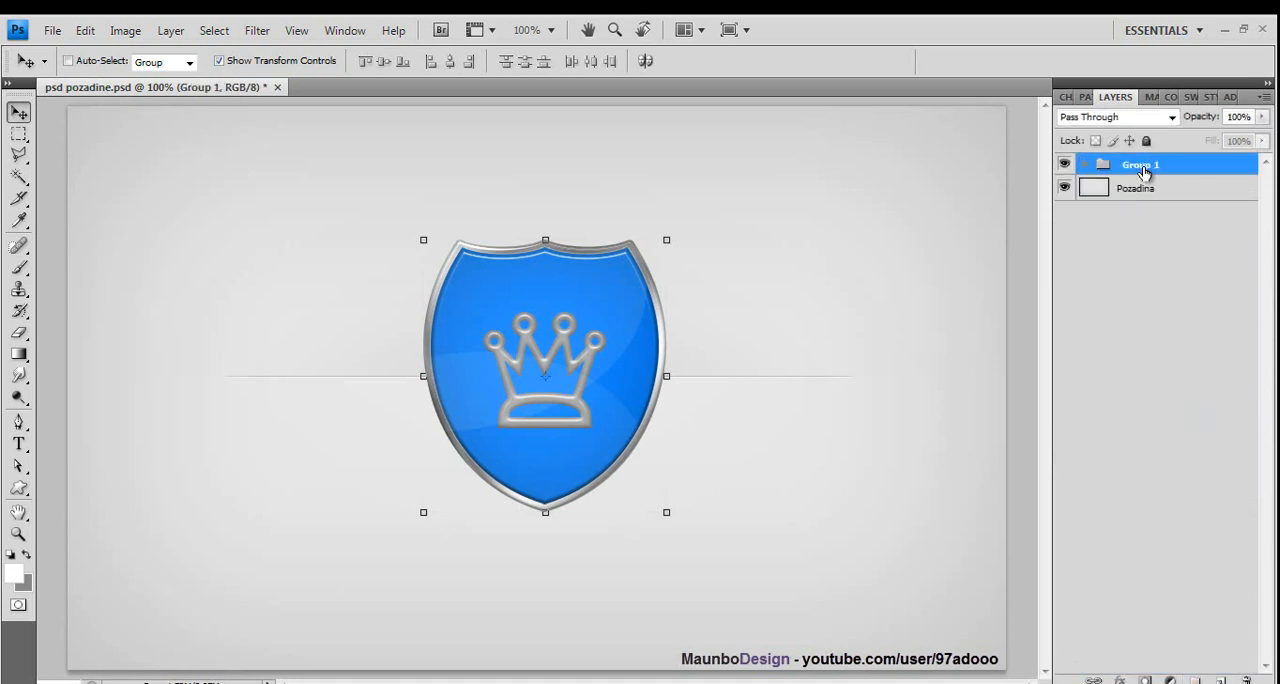
- Rename the new layer group Plavi and duplicate it
{"action": "double_click", "coordinate": [1143, 168]}
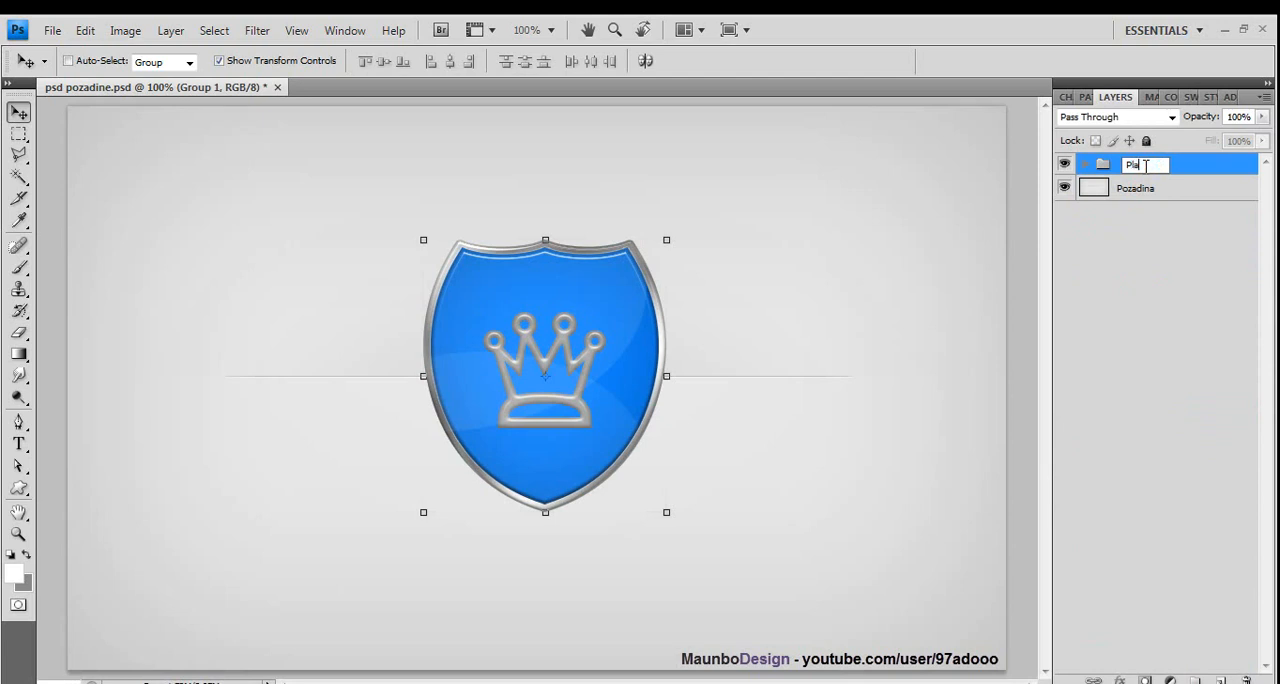
{"action": "left_click", "coordinate": [1147, 222]}
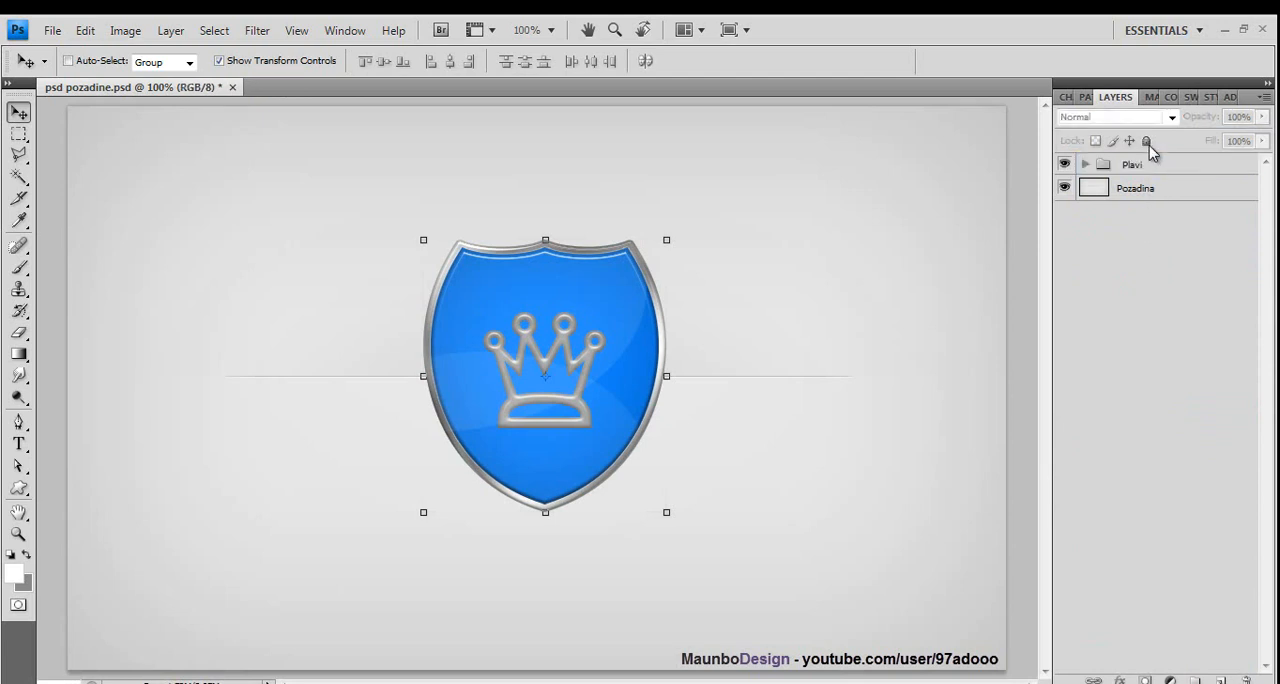
{"action": "left_click_drag", "start_coordinate": [1145, 165], "coordinate": [1208, 672]}
{"action": "left_click_drag", "start_coordinate": [1168, 178], "coordinate": [1223, 680]}
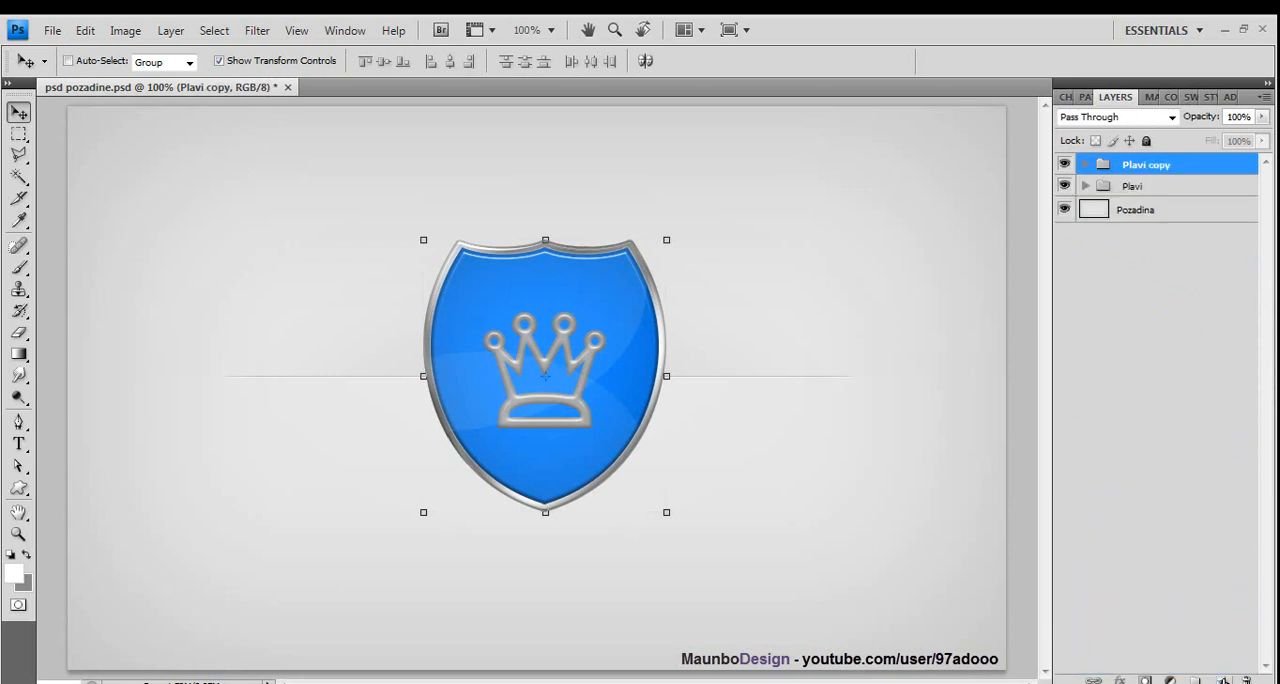
- Scale the duplicated shield group to about 89.2%, place it overlapping the original's left side, and apply the transformation
{"action": "left_click_drag", "start_coordinate": [667, 513], "coordinate": [616, 455]}
{"action": "left_click_drag", "start_coordinate": [561, 398], "coordinate": [436, 395]}
{"action": "left_click_drag", "start_coordinate": [484, 453], "coordinate": [519, 482]}
{"action": "left_click_drag", "start_coordinate": [364, 314], "coordinate": [371, 335]}
{"action": "left_click", "coordinate": [20, 112]}
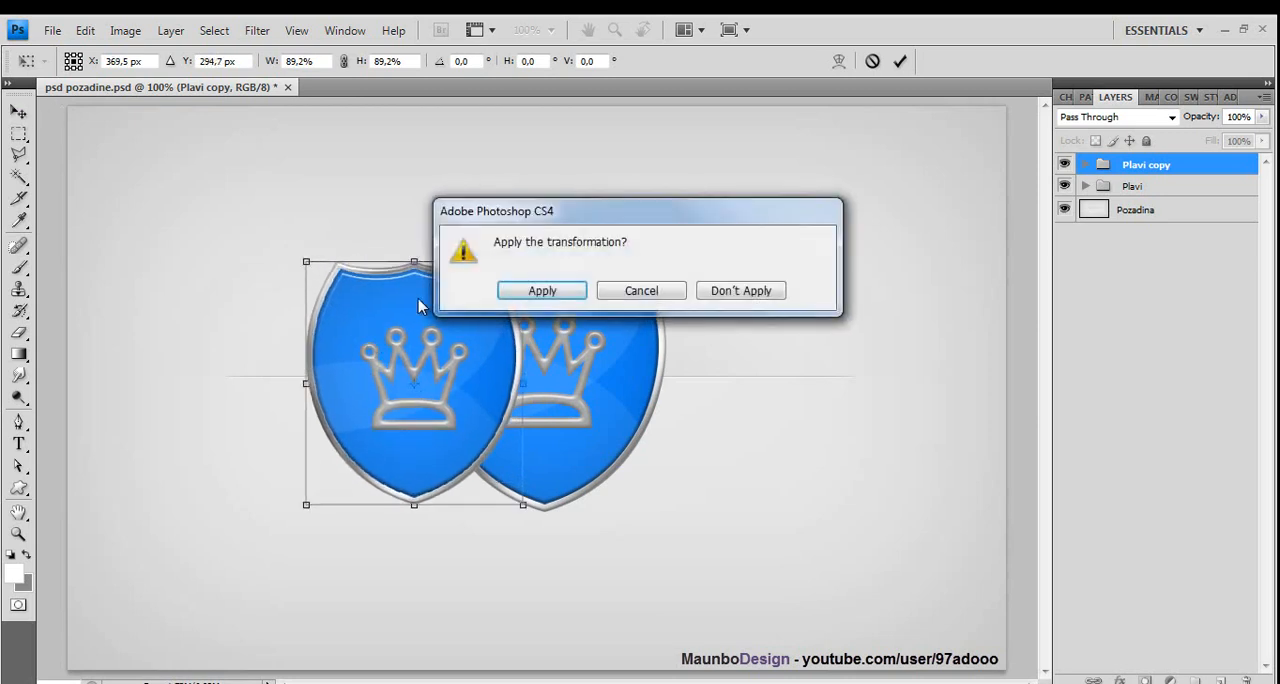
{"action": "left_click", "coordinate": [505, 290]}
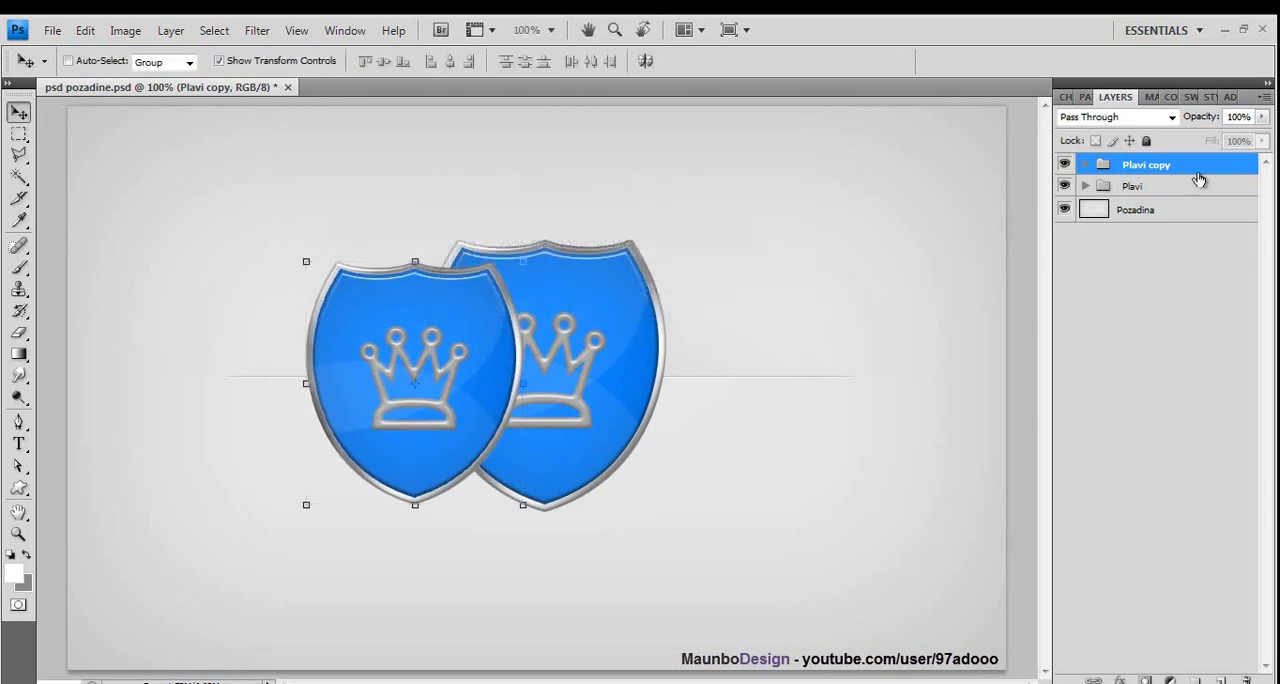
- Rename the duplicated group Crveni and deselect it
{"action": "double_click", "coordinate": [1157, 165]}
{"action": "type", "text": "c"}
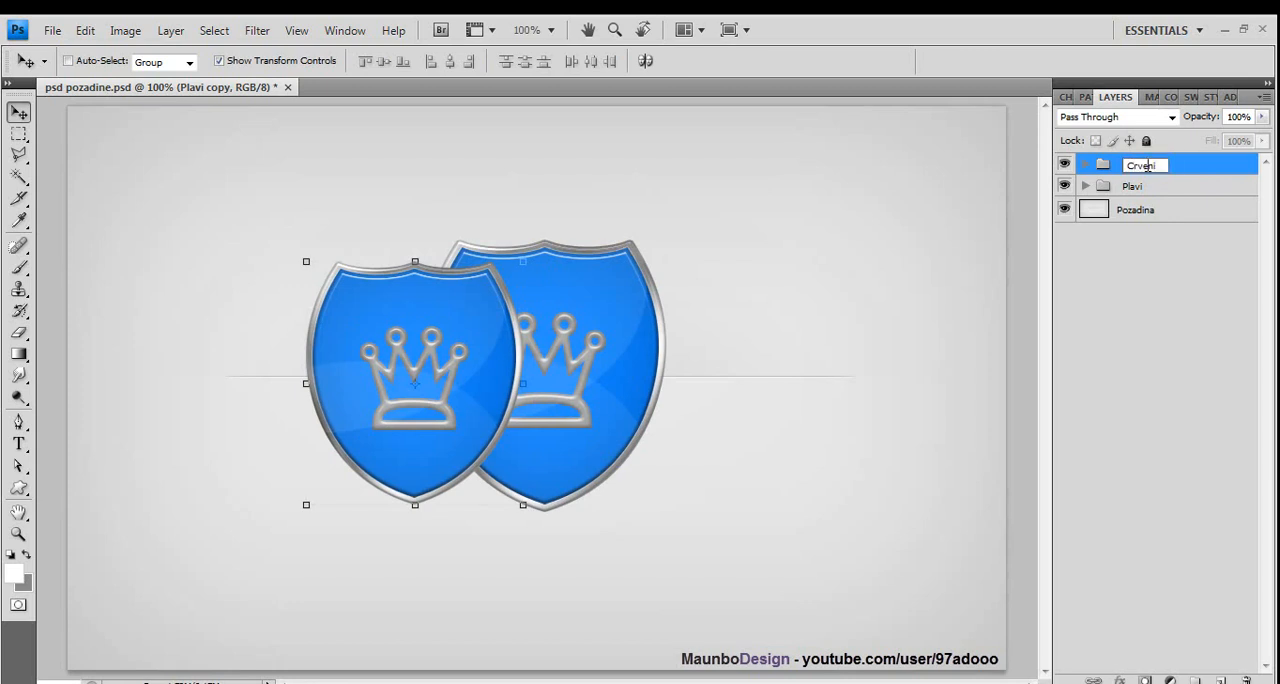
{"action": "key", "text": "Return"}
{"action": "left_click", "coordinate": [1157, 300]}
- Set the Color Overlay of the shield layer in the Crveni group to red #ff1212 and move the group below Plavi
{"action": "left_click", "coordinate": [1083, 165]}
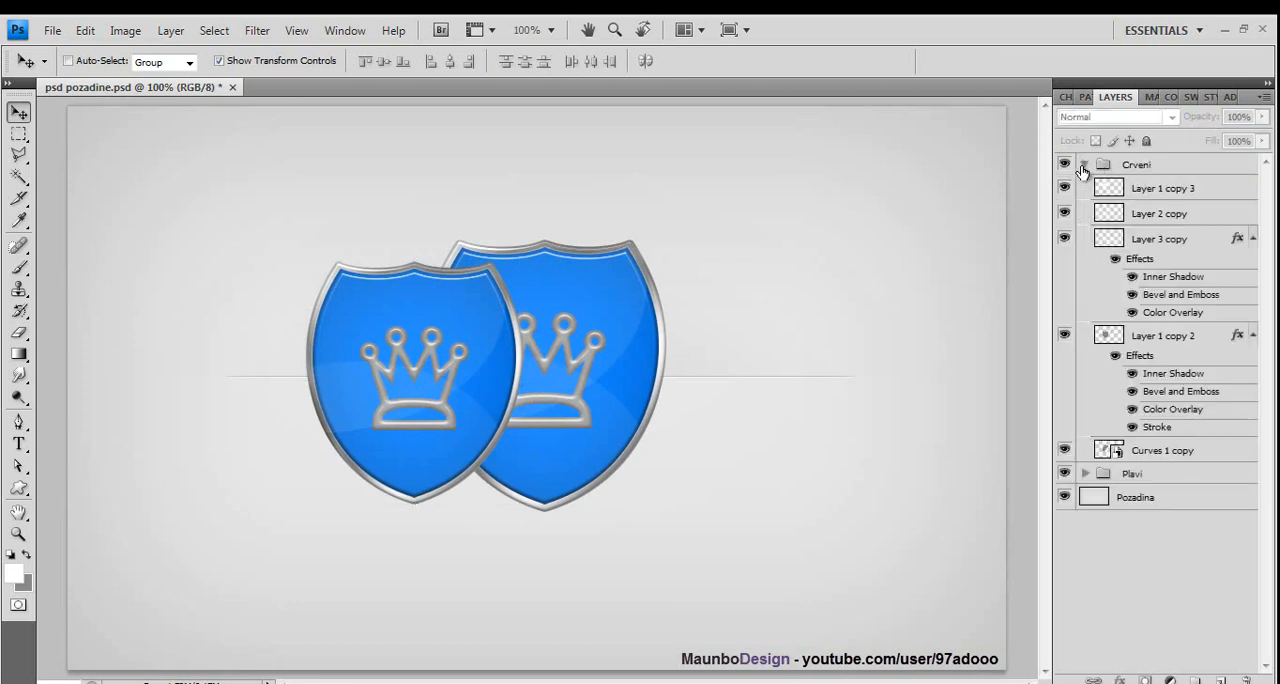
{"action": "left_click", "coordinate": [1207, 340]}
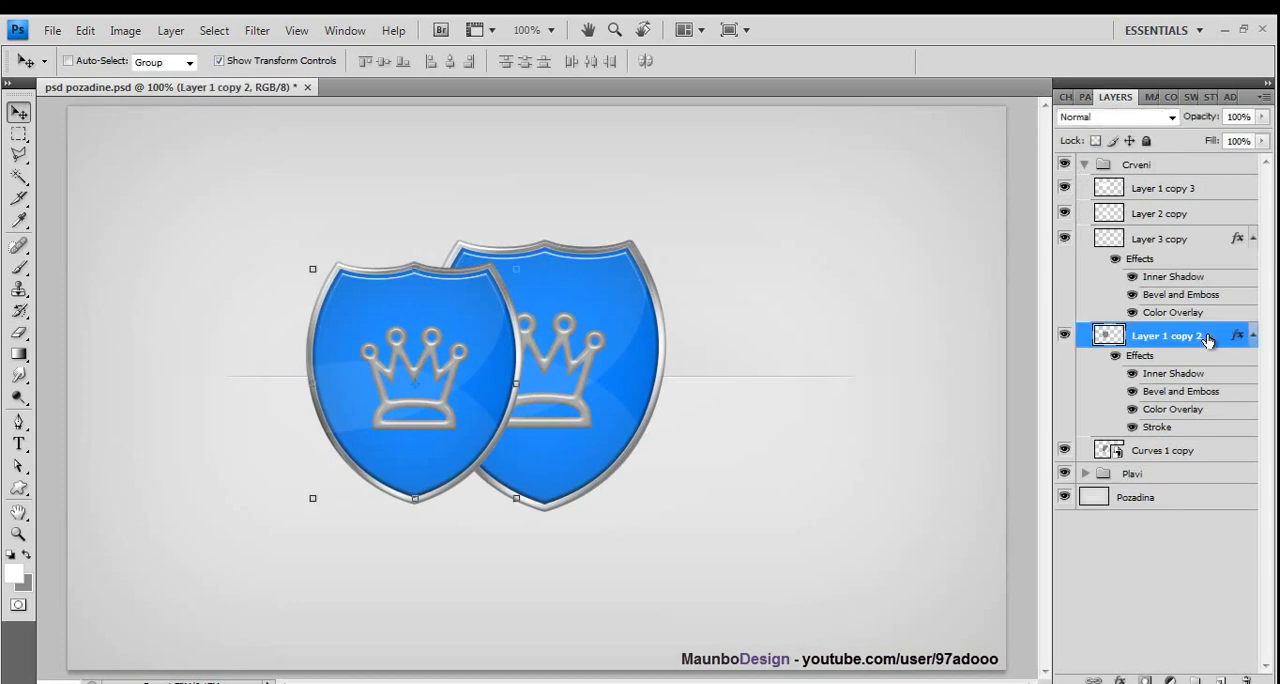
{"action": "double_click", "coordinate": [1207, 340]}
{"action": "left_click", "coordinate": [830, 471]}
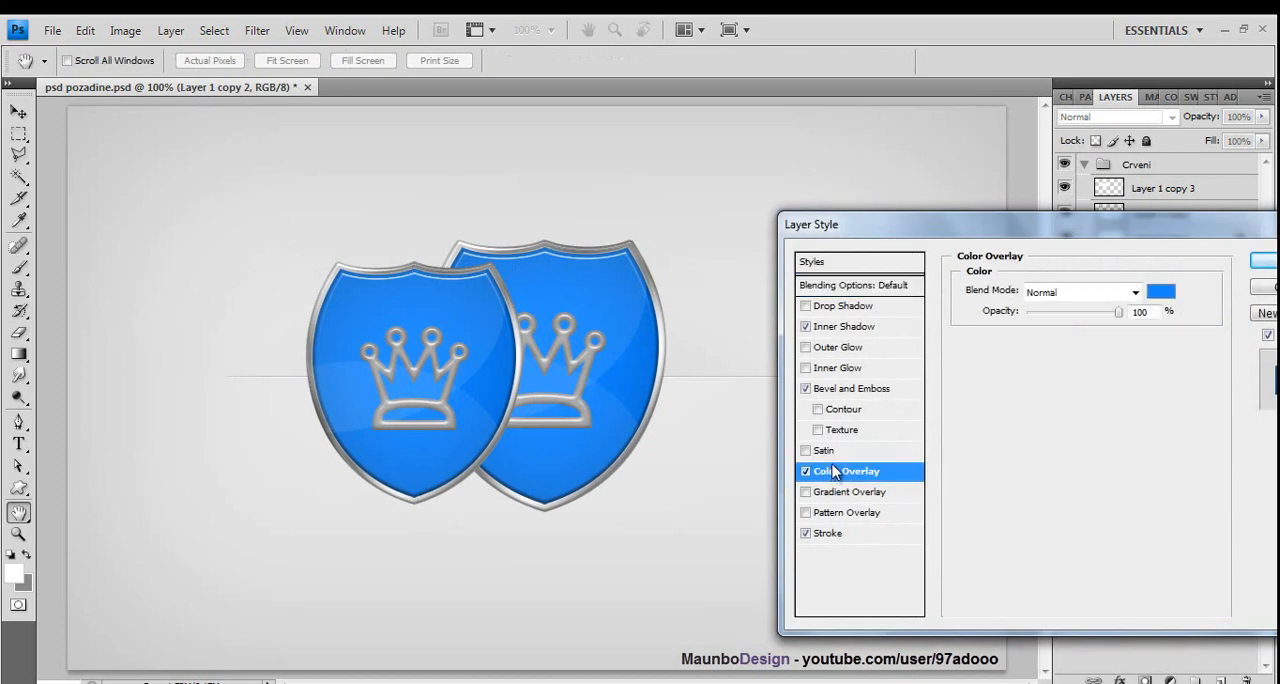
{"action": "left_click", "coordinate": [1160, 291]}
{"action": "left_click", "coordinate": [1043, 287]}
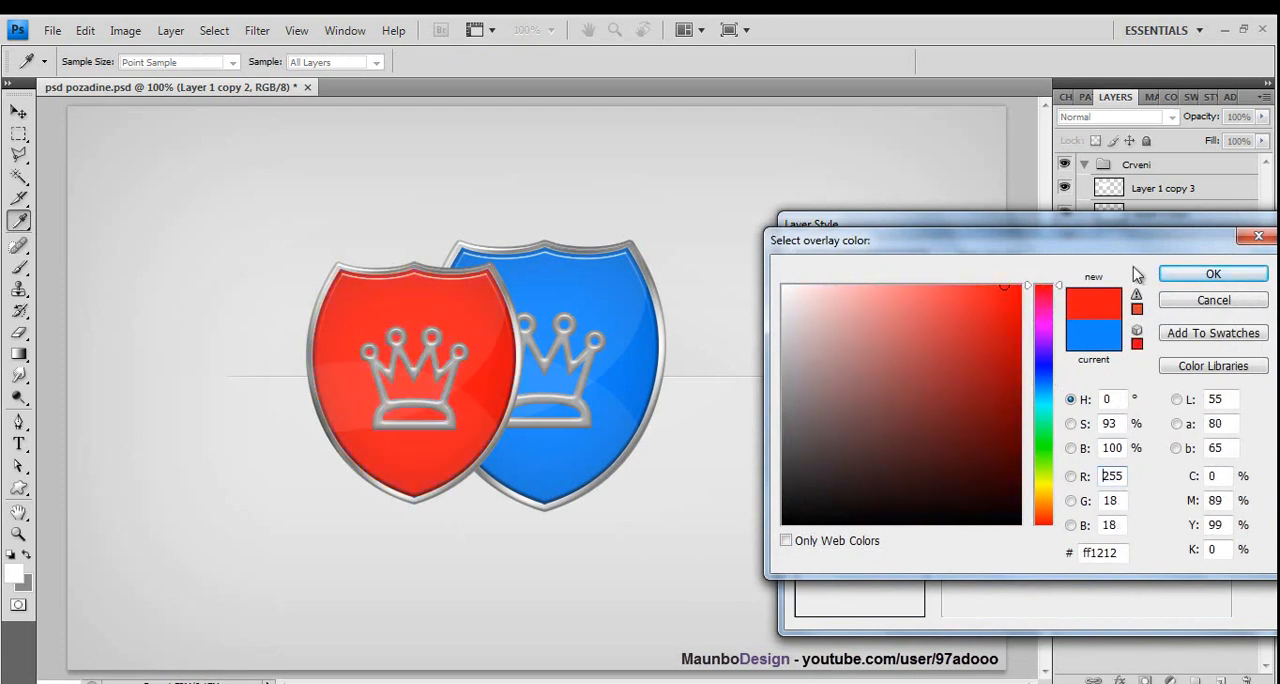
{"action": "left_click", "coordinate": [1210, 276]}
{"action": "left_click", "coordinate": [1255, 268]}
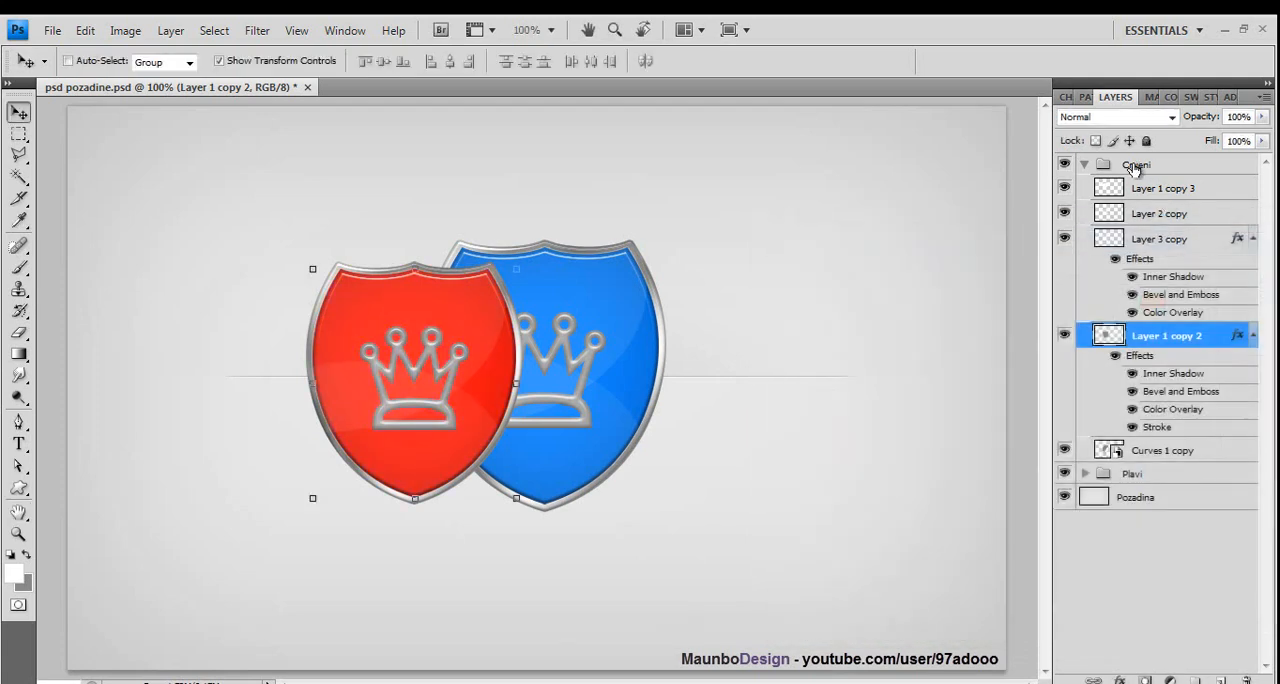
{"action": "left_click", "coordinate": [1085, 165]}
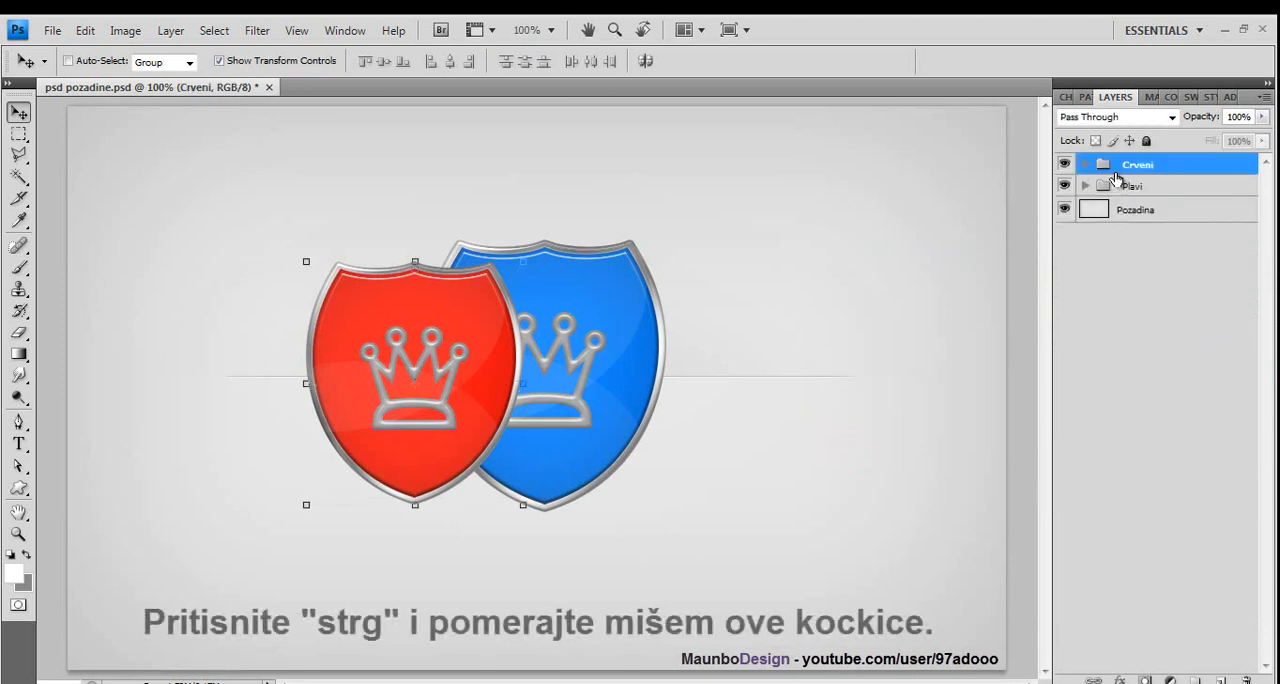
{"action": "left_click_drag", "start_coordinate": [1117, 178], "coordinate": [1122, 198]}
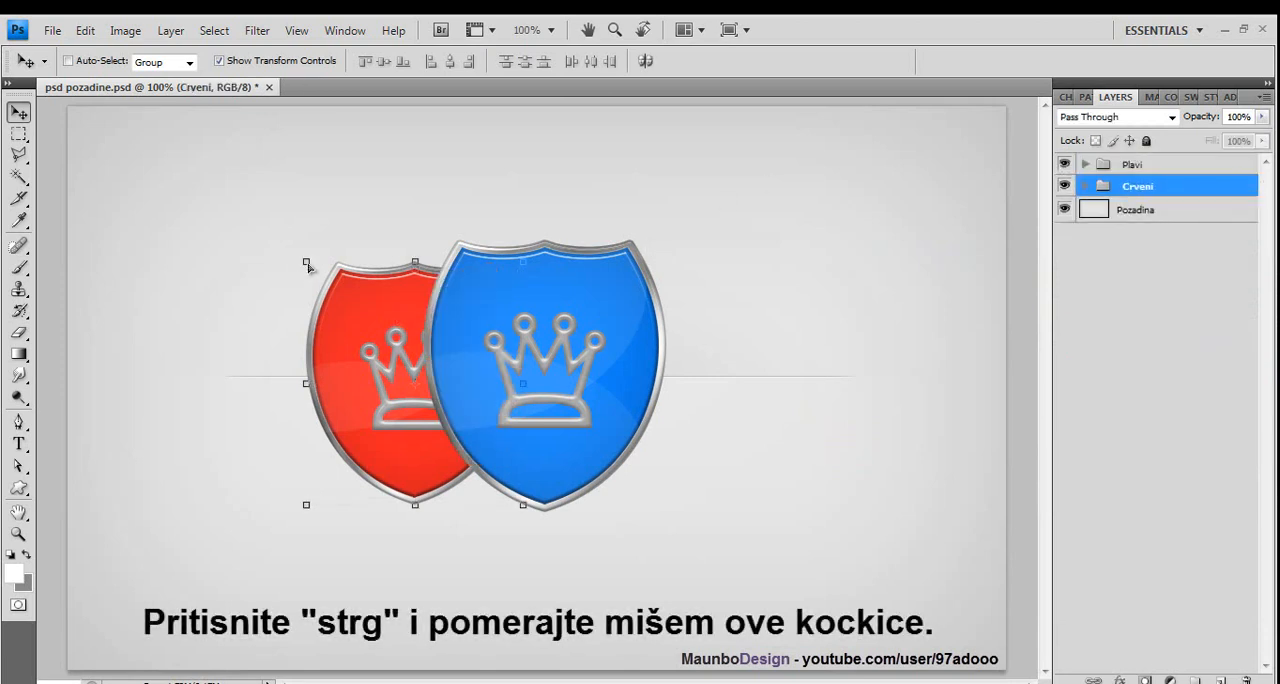
- Distort the red shield into perspective by pulling its outer left corners inward, apply it, and shift the shield closer behind the blue one
{"action": "left_click_drag", "start_coordinate": [307, 265], "coordinate": [337, 265]}
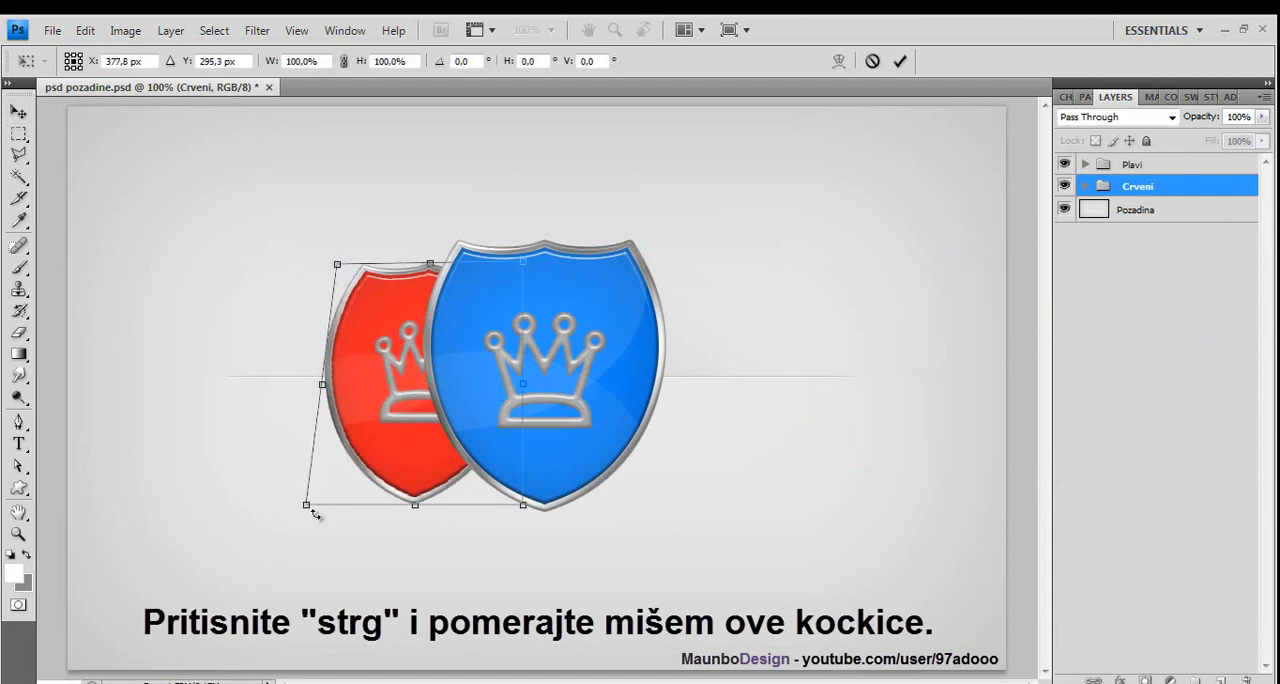
{"action": "left_click_drag", "start_coordinate": [308, 511], "coordinate": [343, 460]}
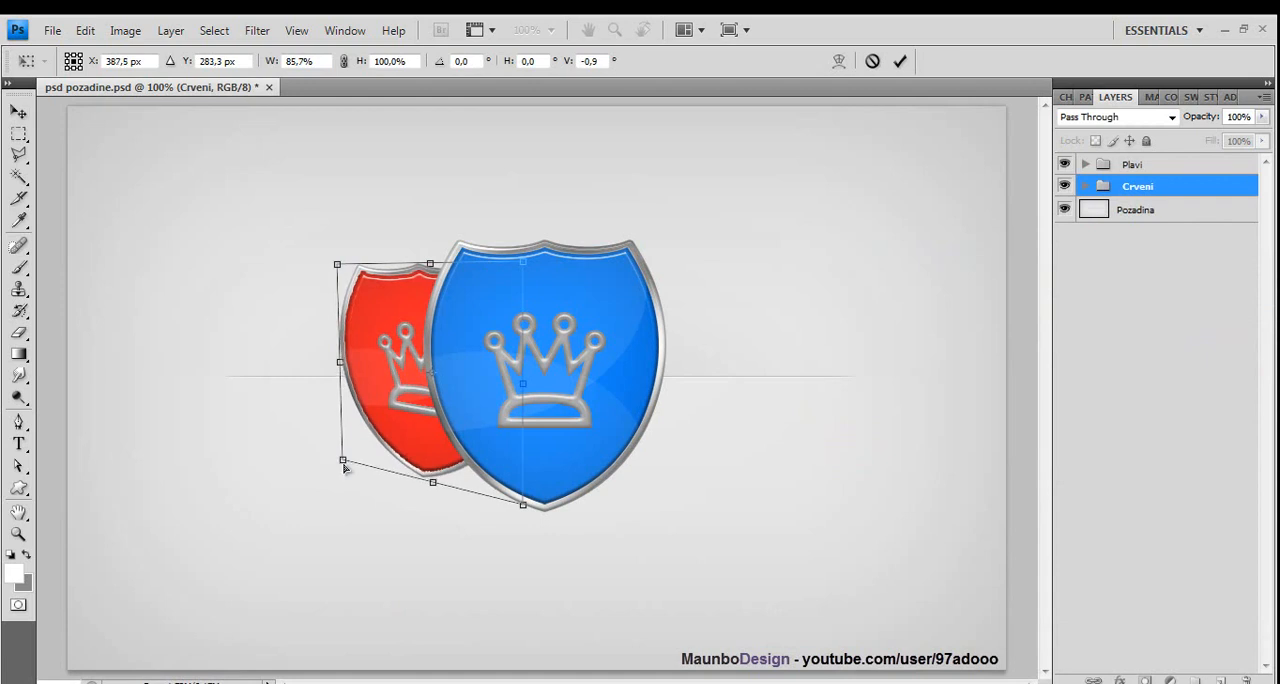
{"action": "left_click_drag", "start_coordinate": [340, 274], "coordinate": [337, 286]}
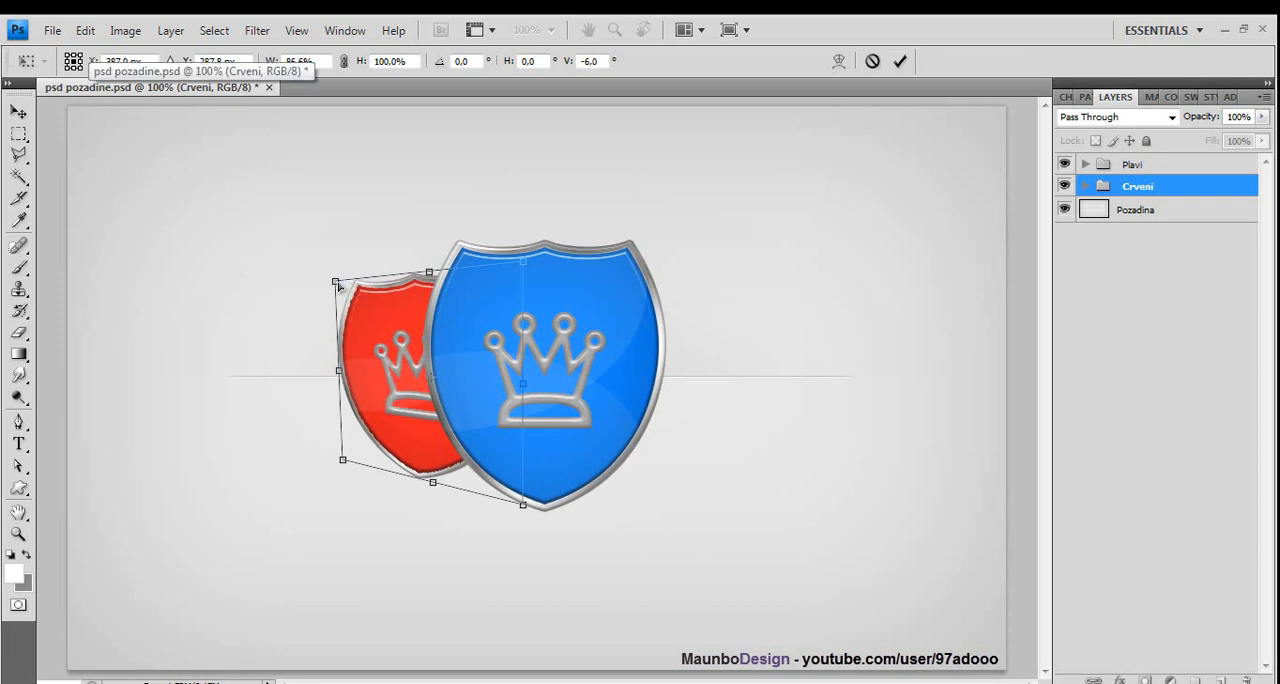
{"action": "left_click_drag", "start_coordinate": [339, 286], "coordinate": [340, 284]}
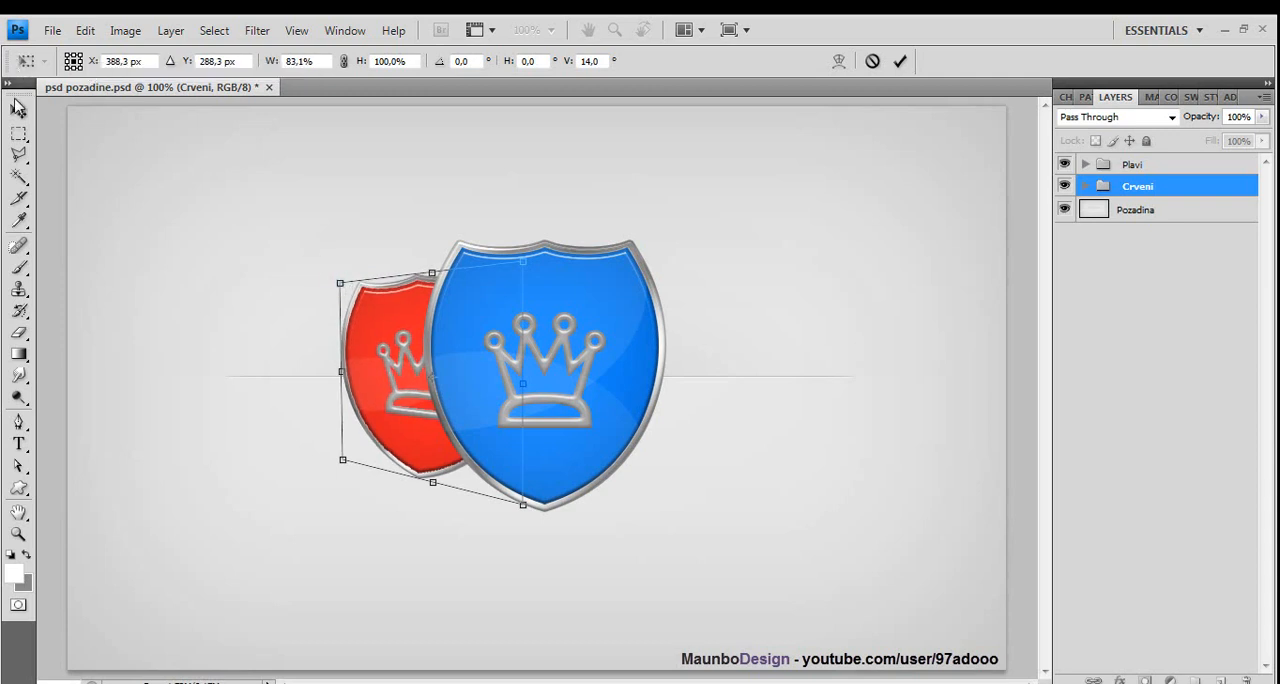
{"action": "left_click", "coordinate": [19, 111]}
{"action": "left_click", "coordinate": [540, 289]}
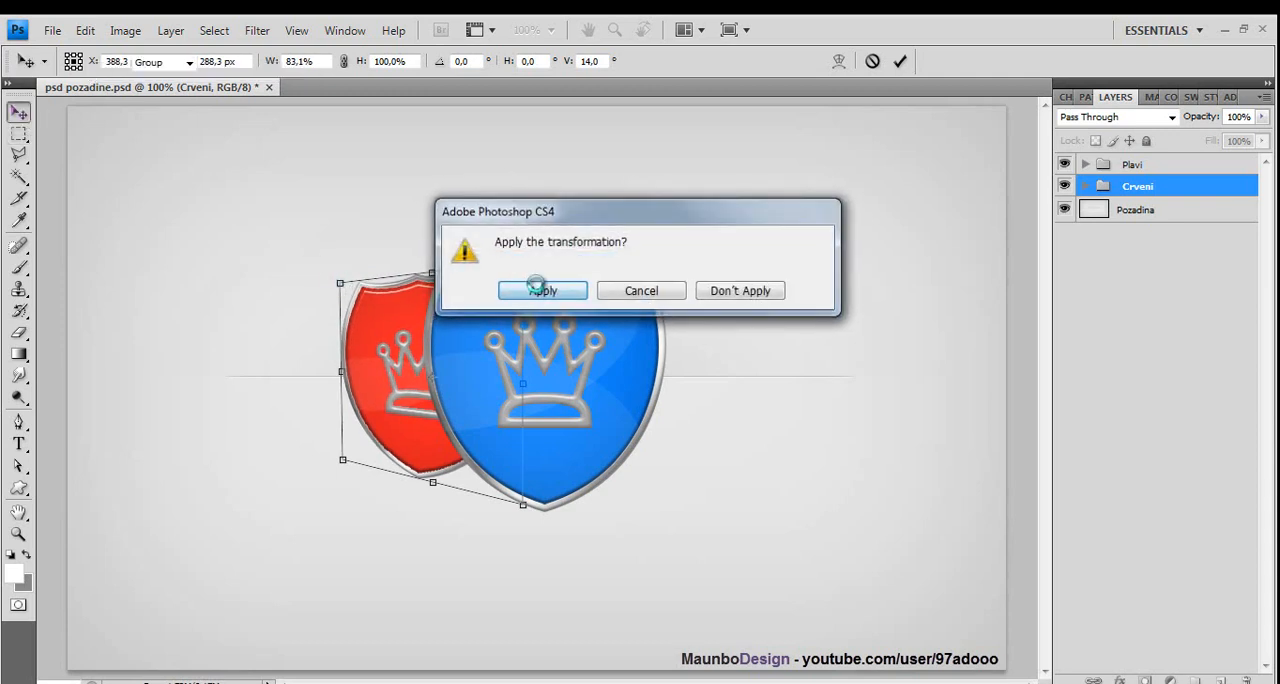
{"action": "left_click_drag", "start_coordinate": [423, 436], "coordinate": [450, 430]}
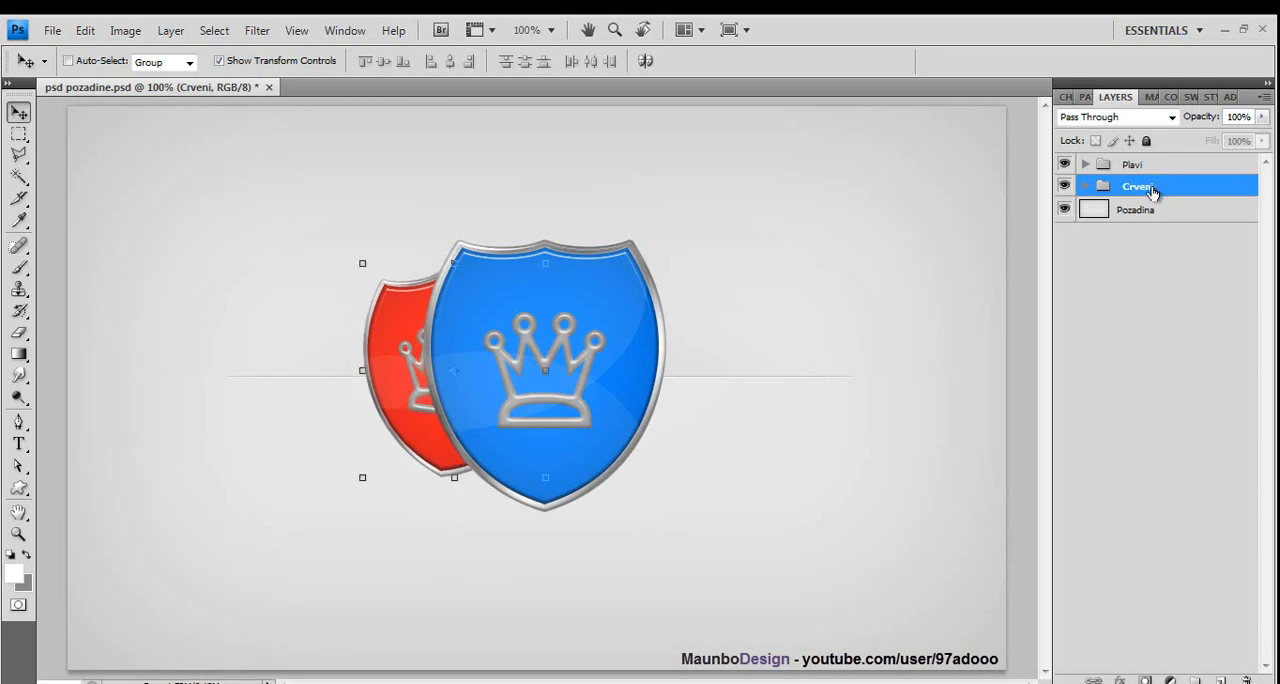
- Duplicate the Crveni group, mirror the copy with a width of -100%, and place it behind the blue shield's right side
{"action": "left_click_drag", "start_coordinate": [1152, 192], "coordinate": [1221, 680]}
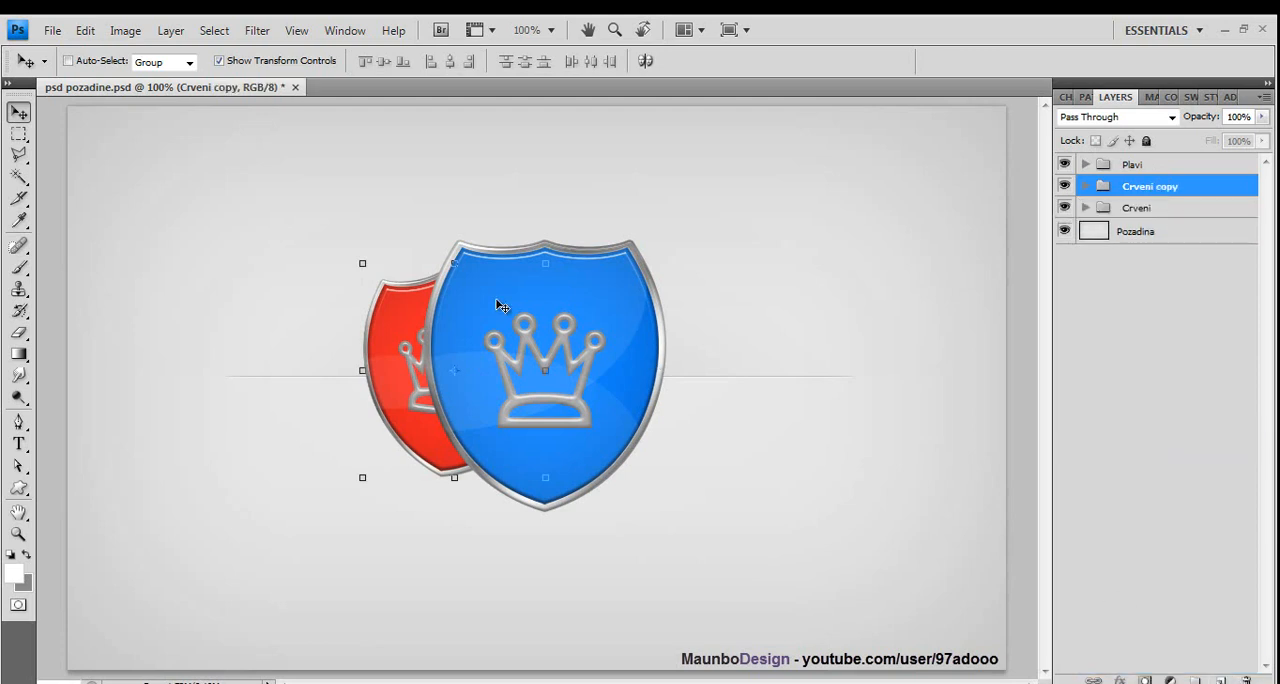
{"action": "left_click", "coordinate": [362, 370]}
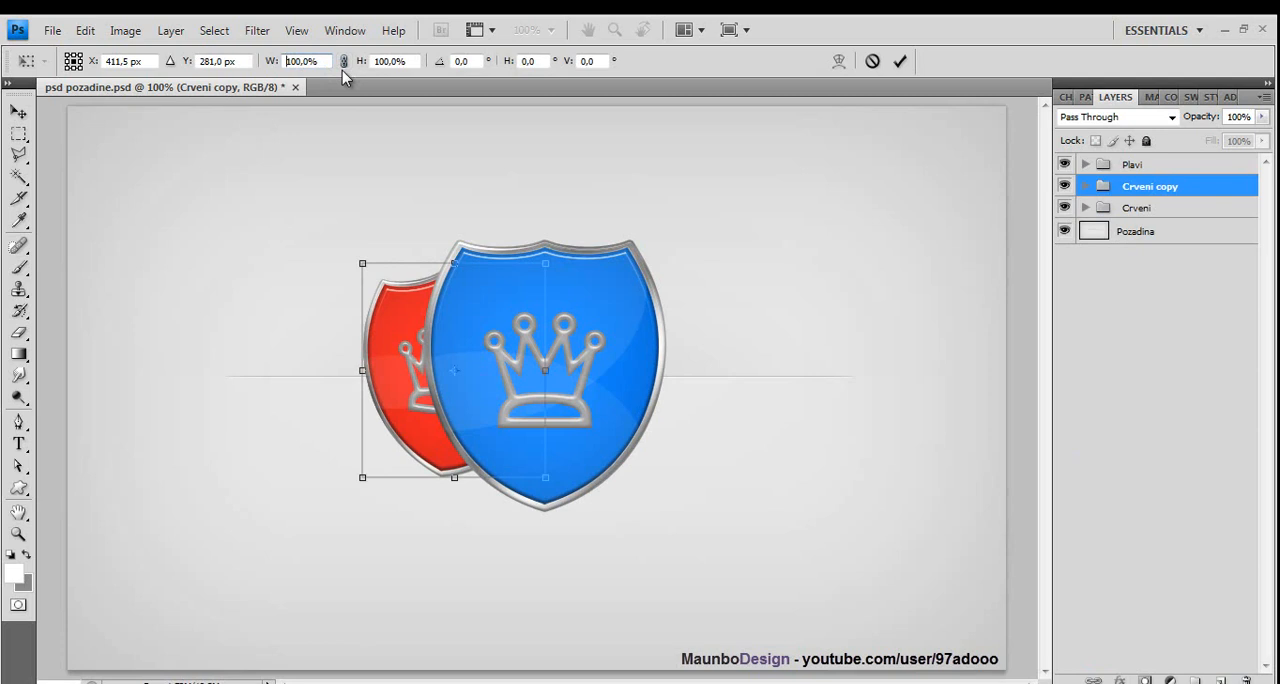
{"action": "type", "text": "-"}
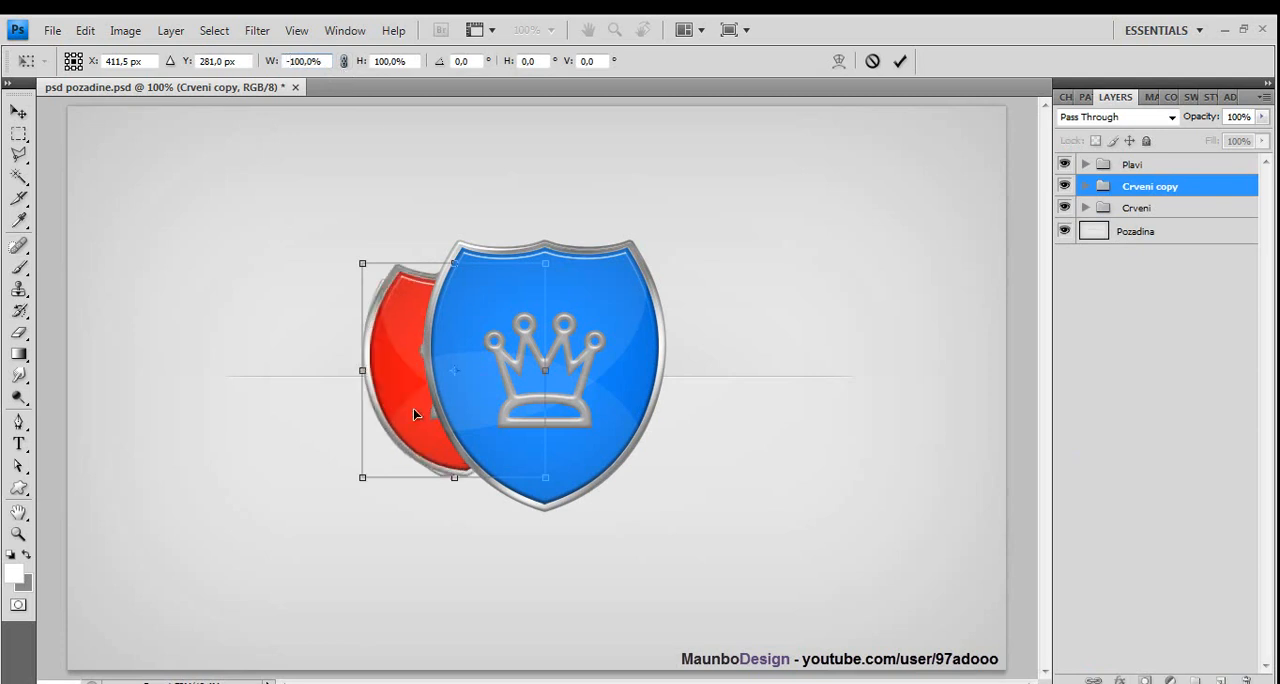
{"action": "left_click_drag", "start_coordinate": [416, 414], "coordinate": [596, 409]}
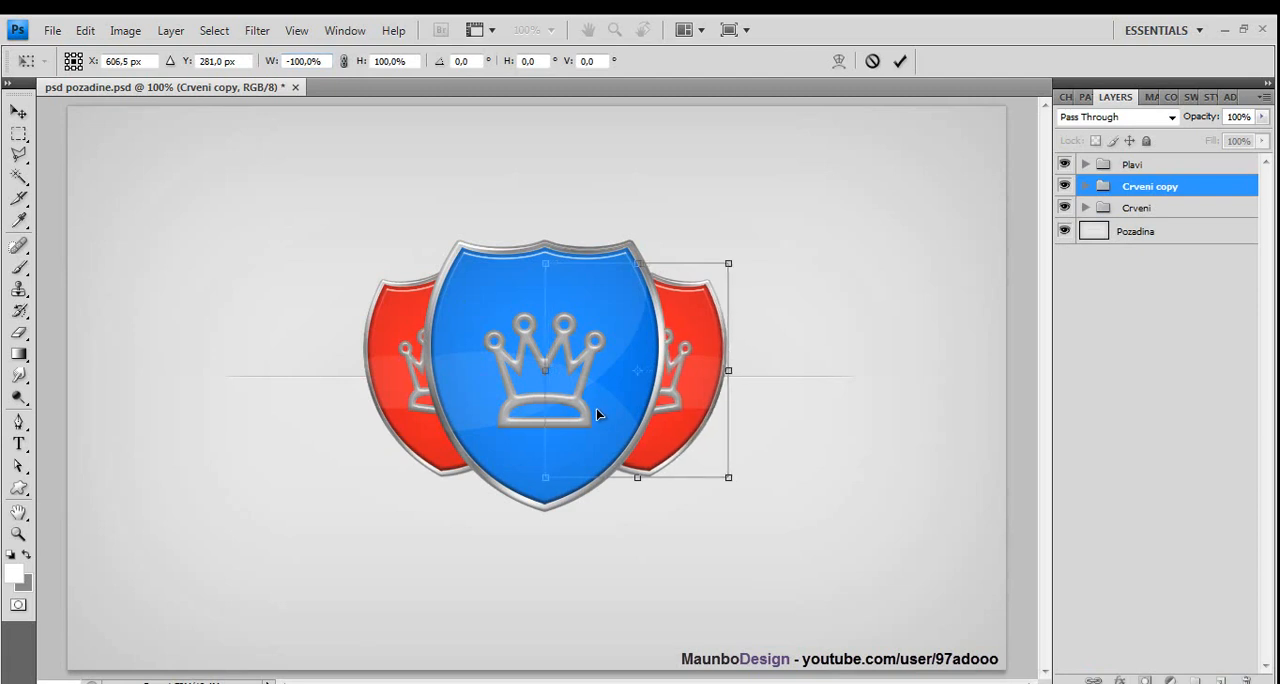
{"action": "left_click", "coordinate": [18, 112]}
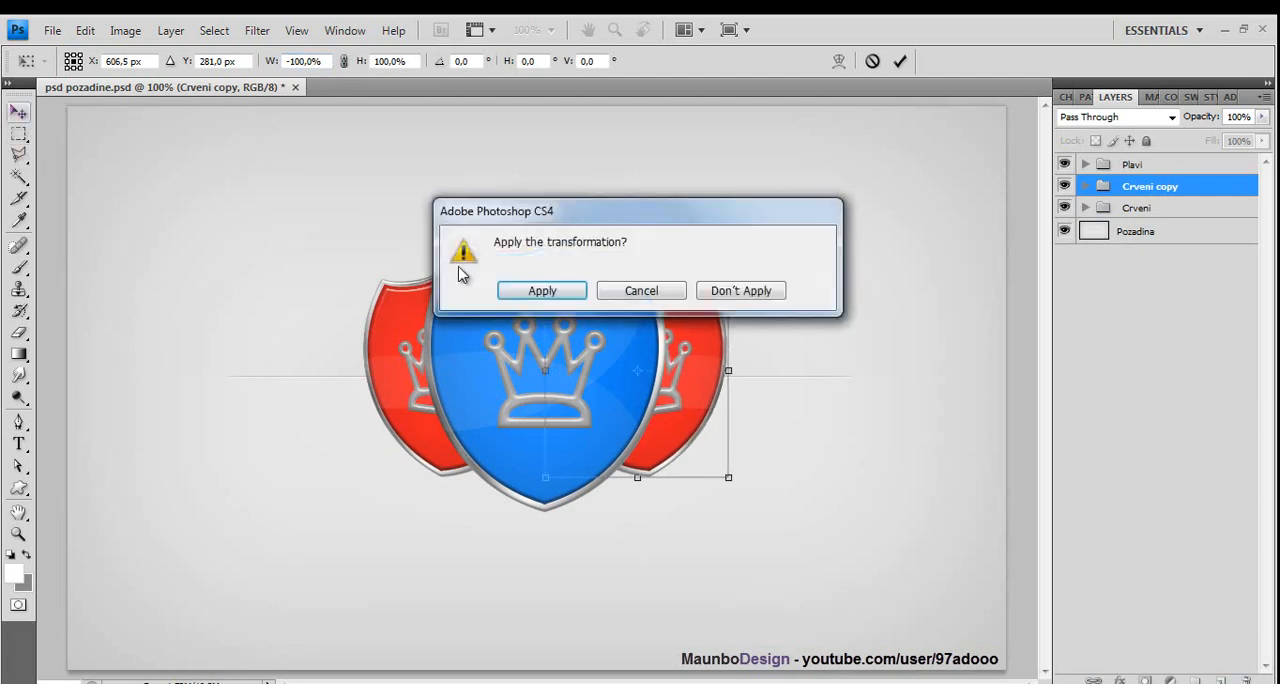
{"action": "left_click", "coordinate": [513, 288]}
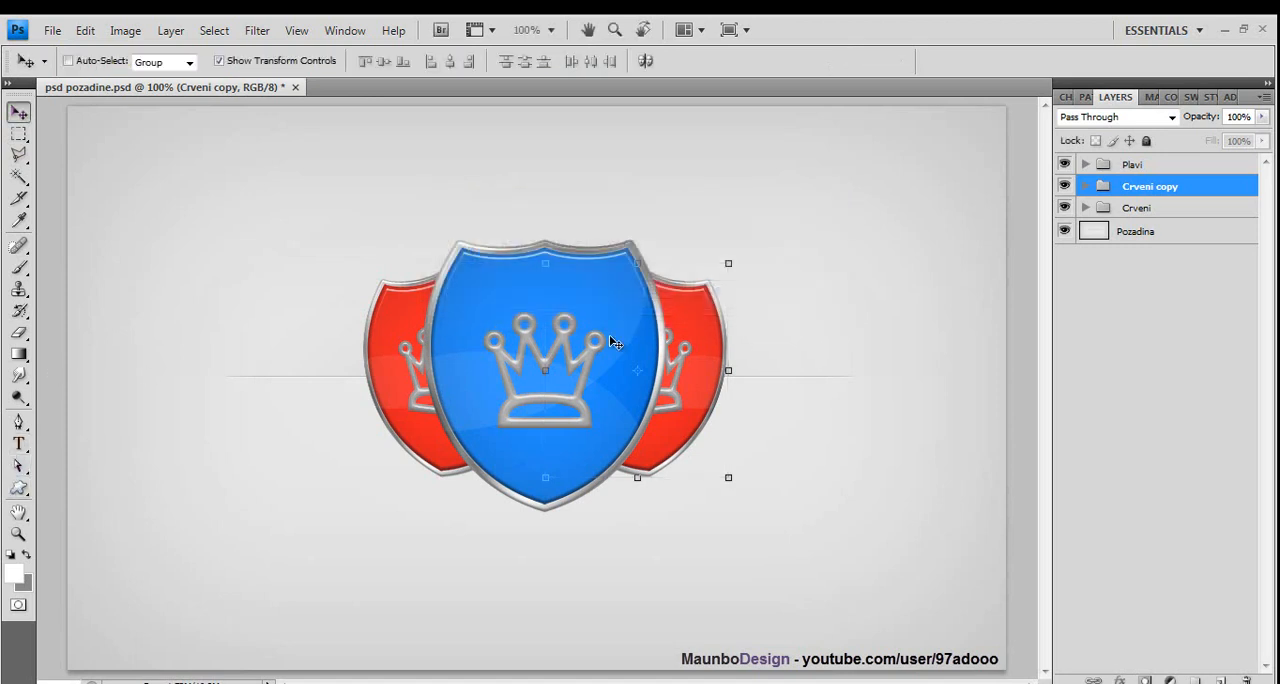
- Rename the mirrored copy of the Crveni group as Zuti
{"action": "double_click", "coordinate": [1140, 190]}
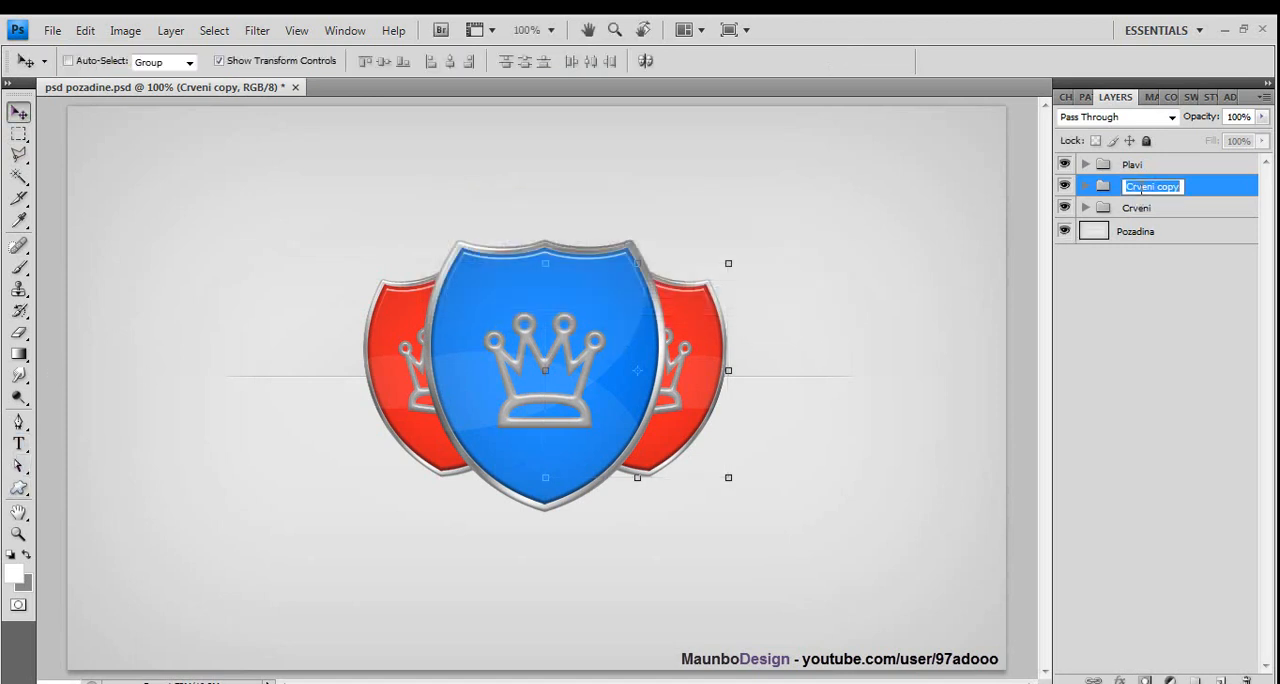
{"action": "type", "text": "1"}
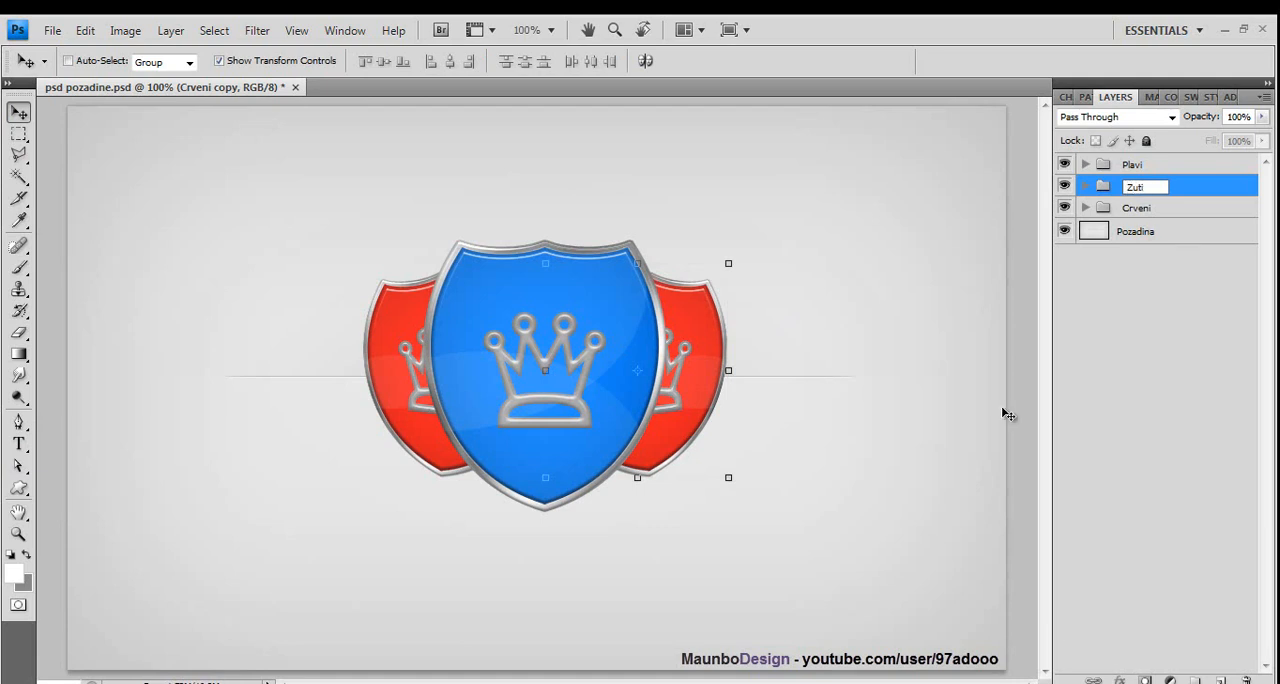
{"action": "key", "text": "Return"}
- Set the Color Overlay of the shield layer in the Zuti group to yellow #ffde02 and deselect the layer
{"action": "left_click", "coordinate": [1087, 186]}
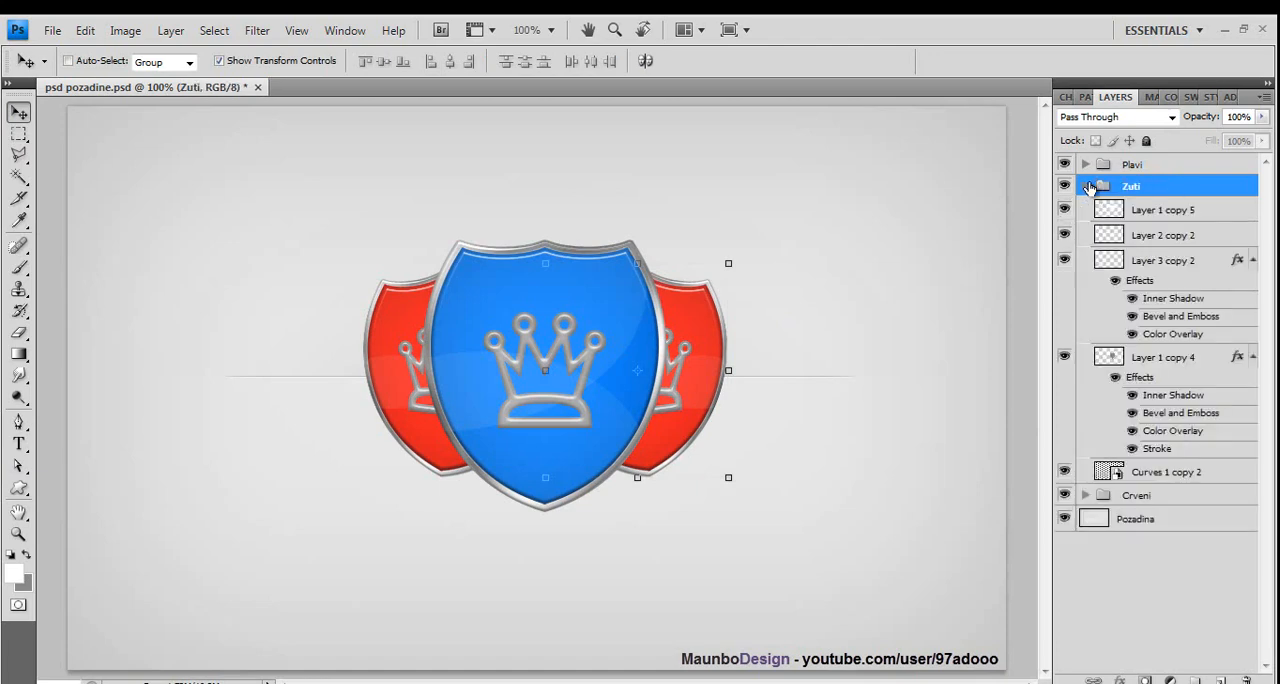
{"action": "left_click", "coordinate": [1205, 363]}
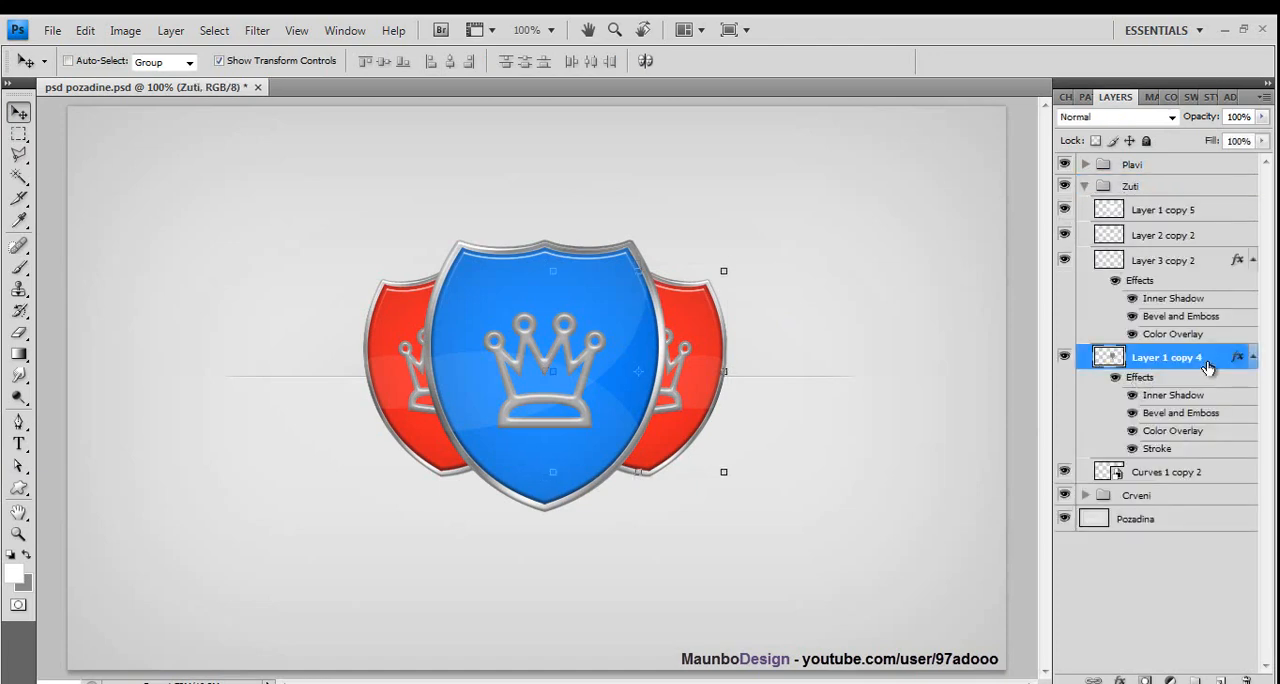
{"action": "key", "text": "h"}
{"action": "left_click", "coordinate": [850, 471]}
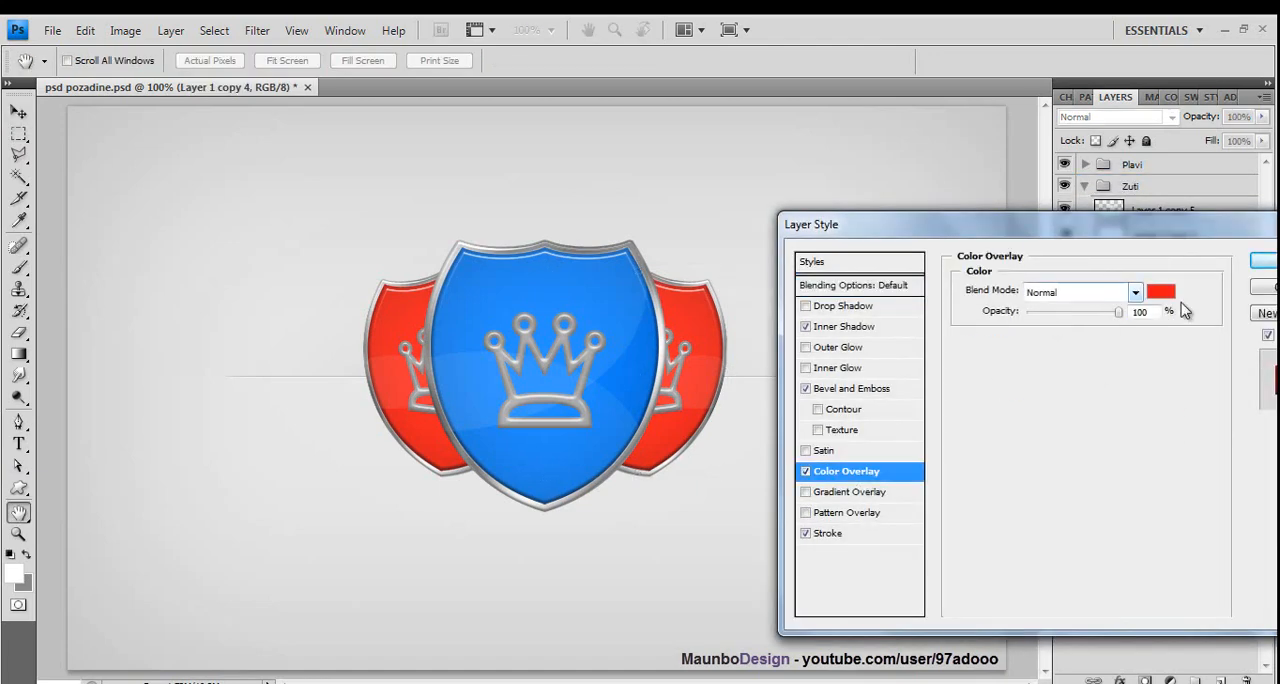
{"action": "left_click", "coordinate": [1160, 290]}
{"action": "left_click_drag", "start_coordinate": [1050, 490], "coordinate": [1043, 490]}
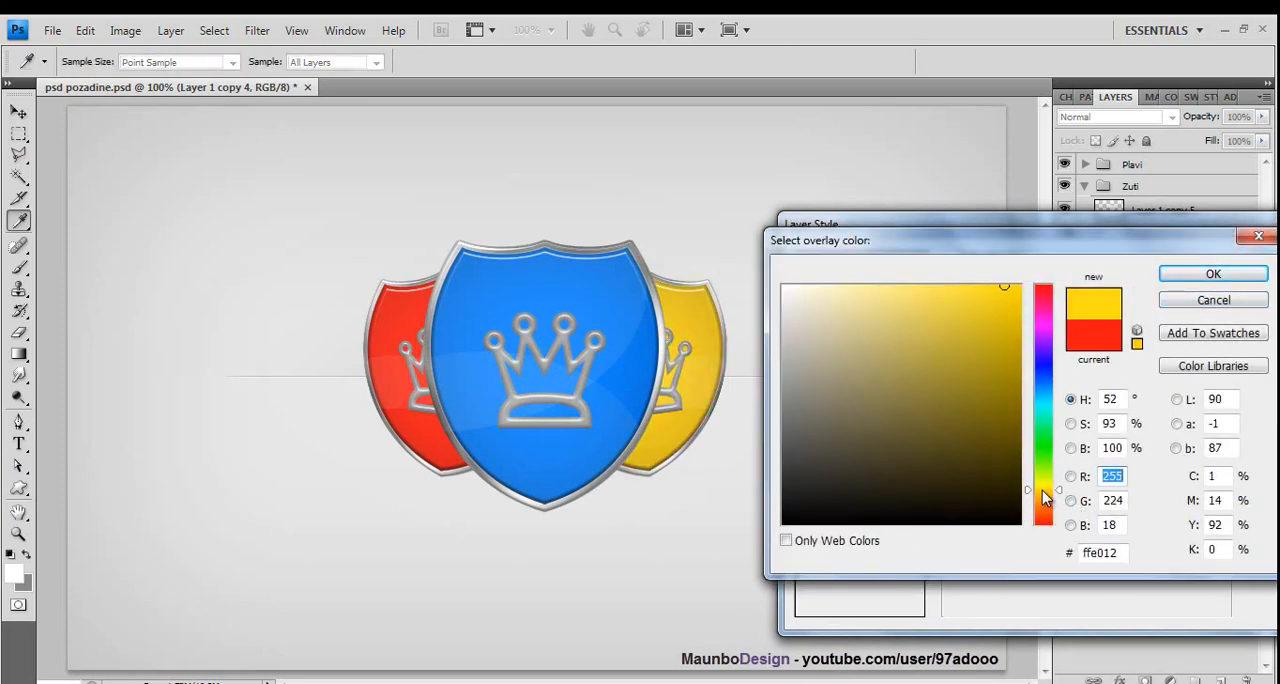
{"action": "left_click", "coordinate": [1014, 291]}
{"action": "left_click_drag", "start_coordinate": [1014, 291], "coordinate": [1019, 286]}
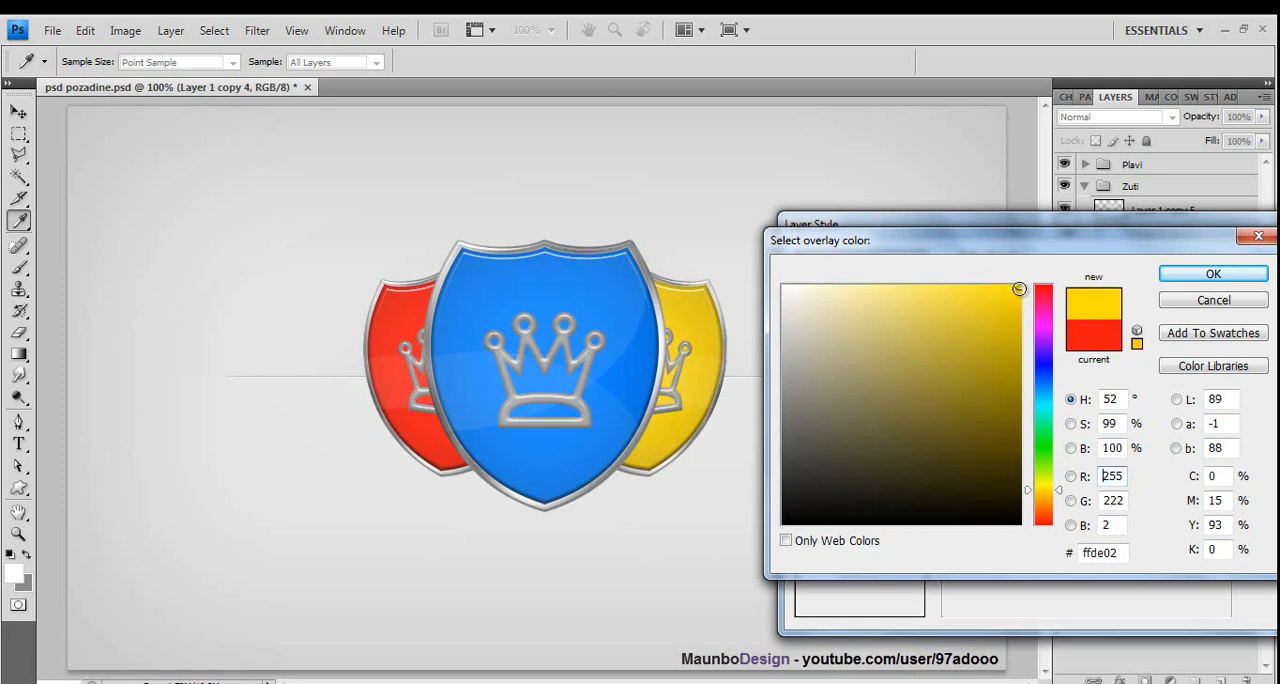
{"action": "left_click", "coordinate": [1213, 274]}
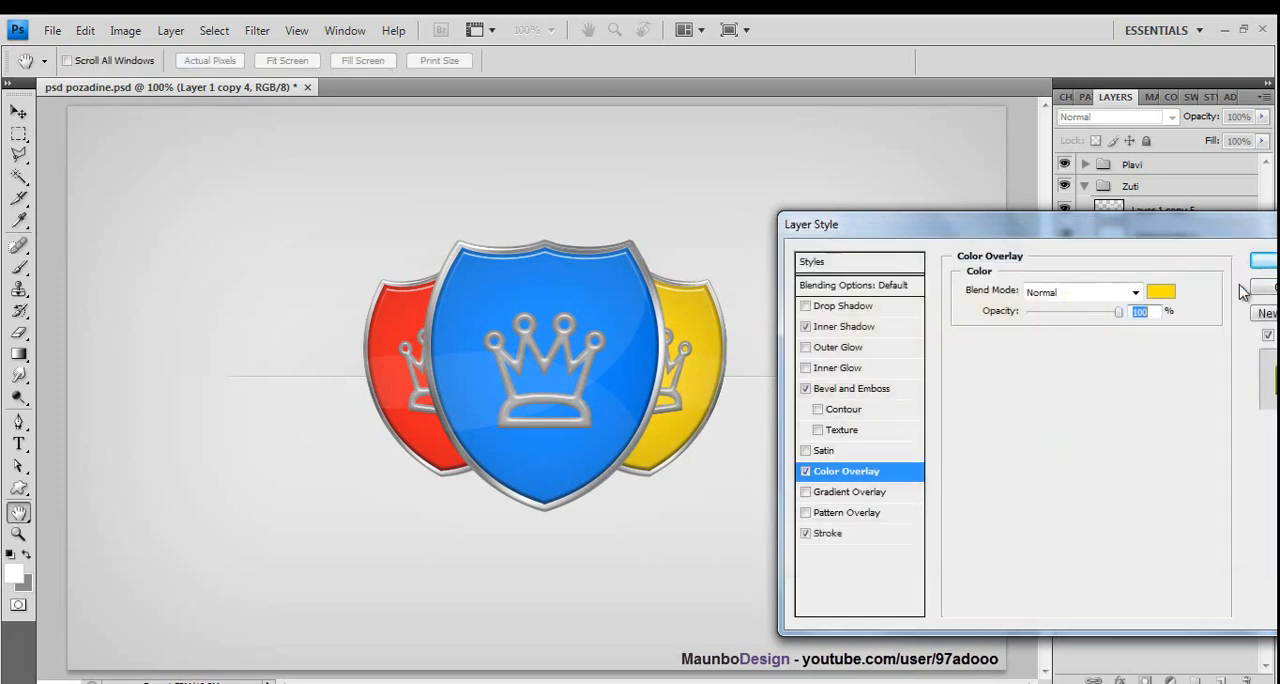
{"action": "left_click", "coordinate": [1262, 260]}
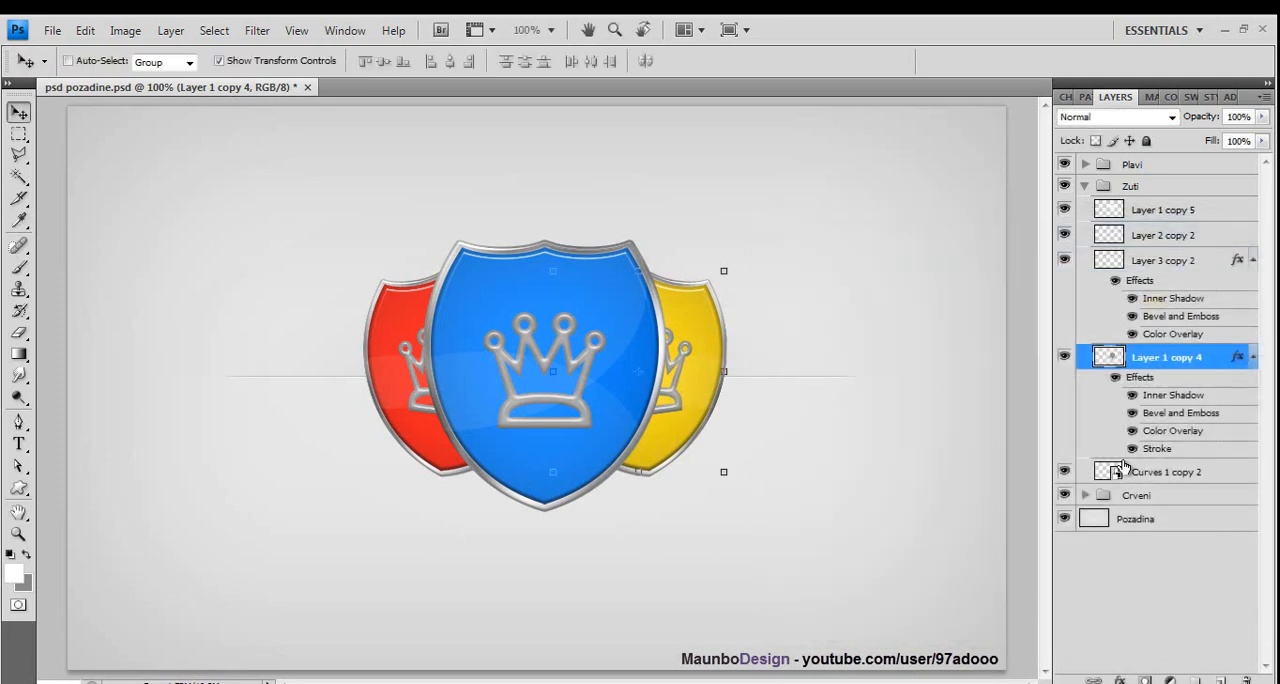
{"action": "left_click", "coordinate": [1146, 632]}
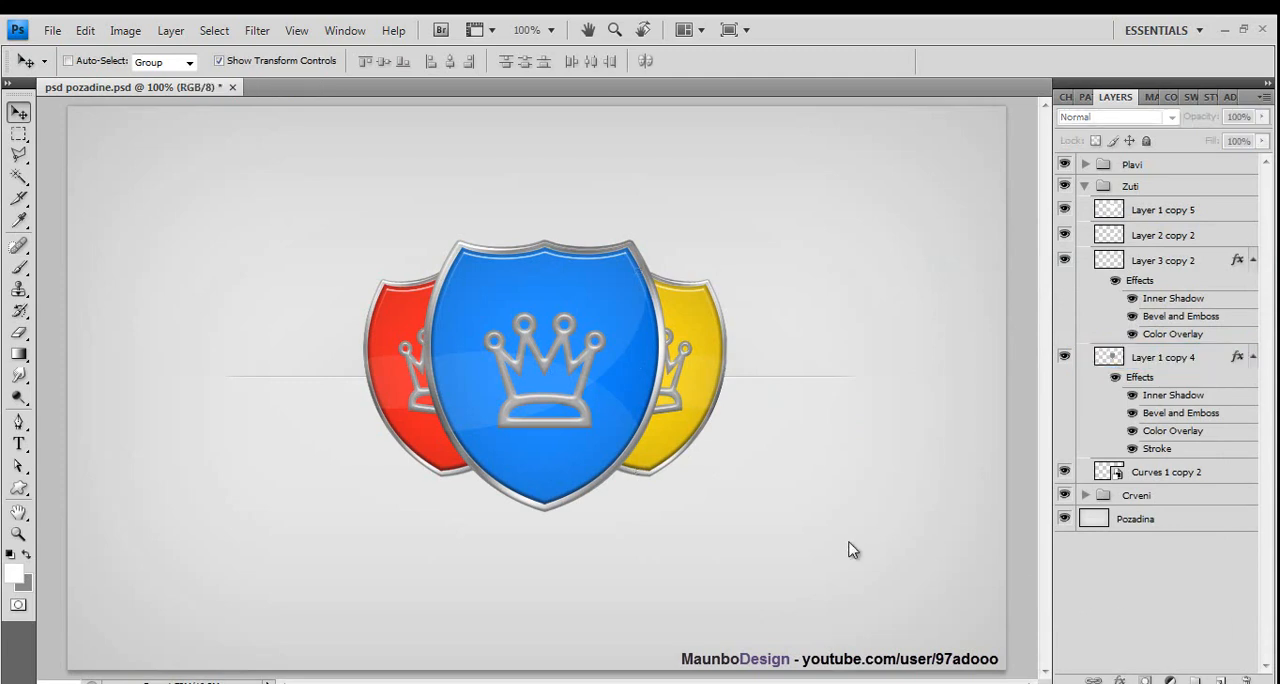